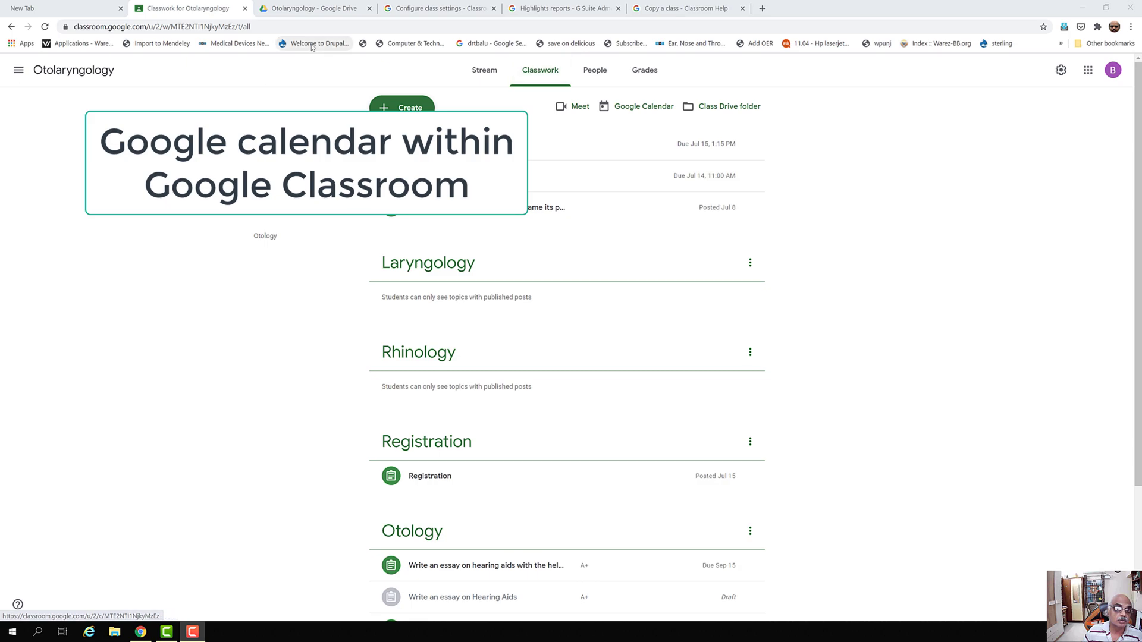
Step: Open the class's Google Calendar from the Otolaryngology classwork page and switch it to the day view
click(484, 70)
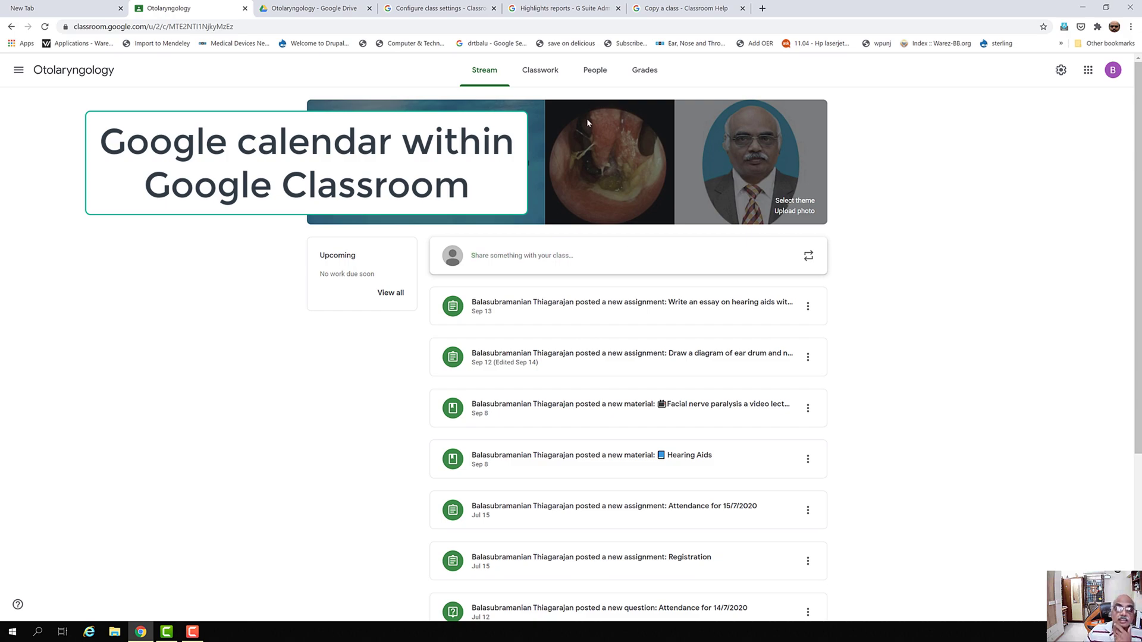
click(542, 73)
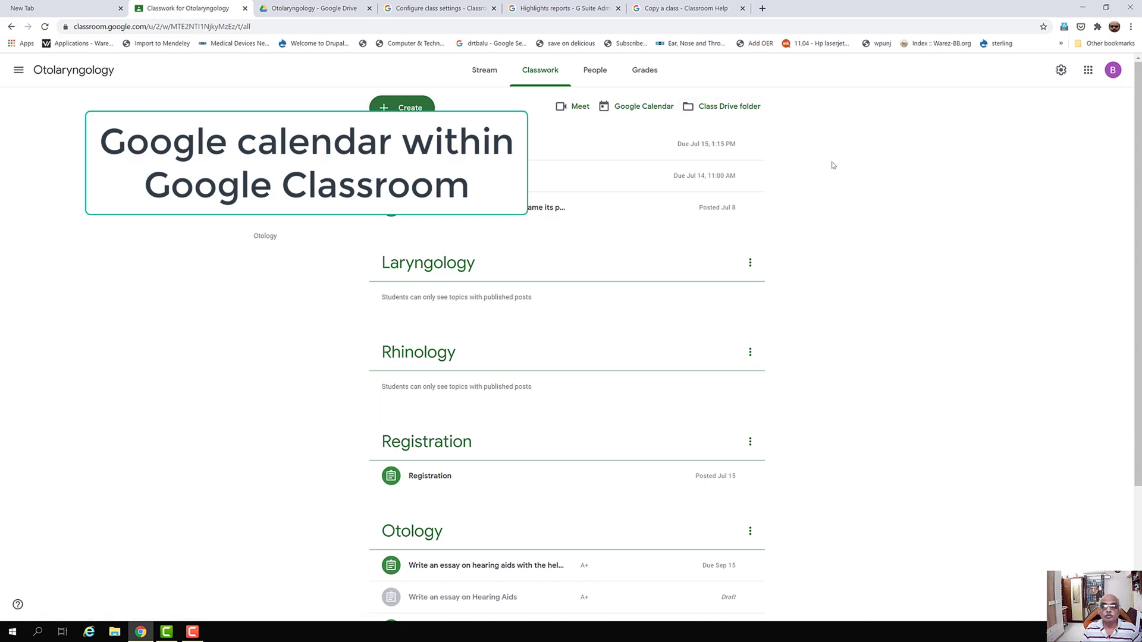
click(644, 108)
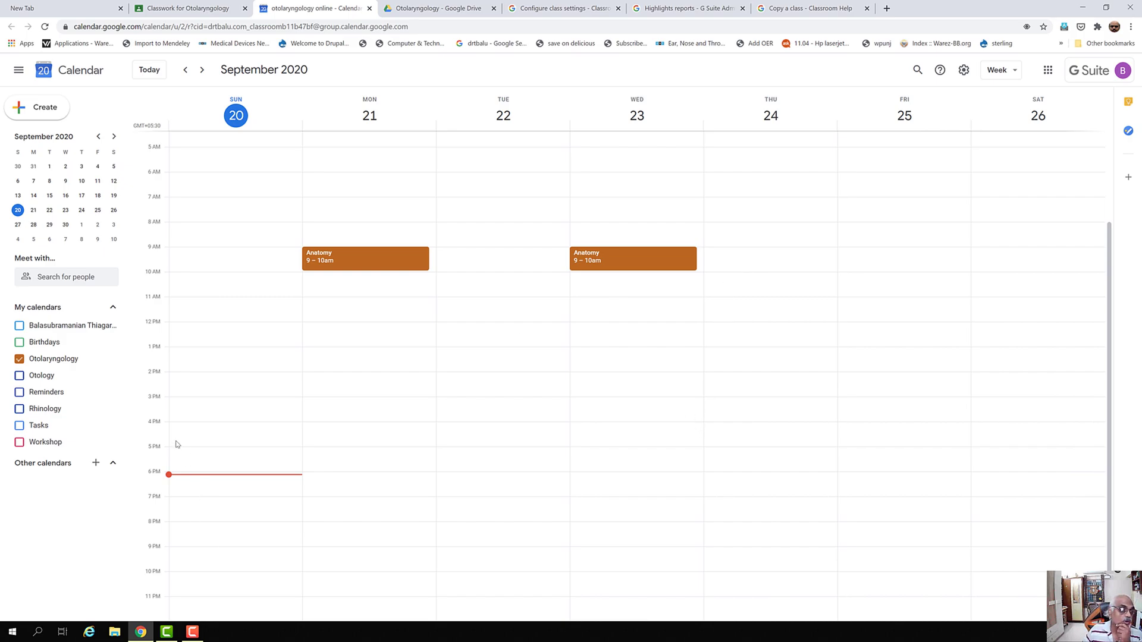
click(1010, 72)
click(1006, 102)
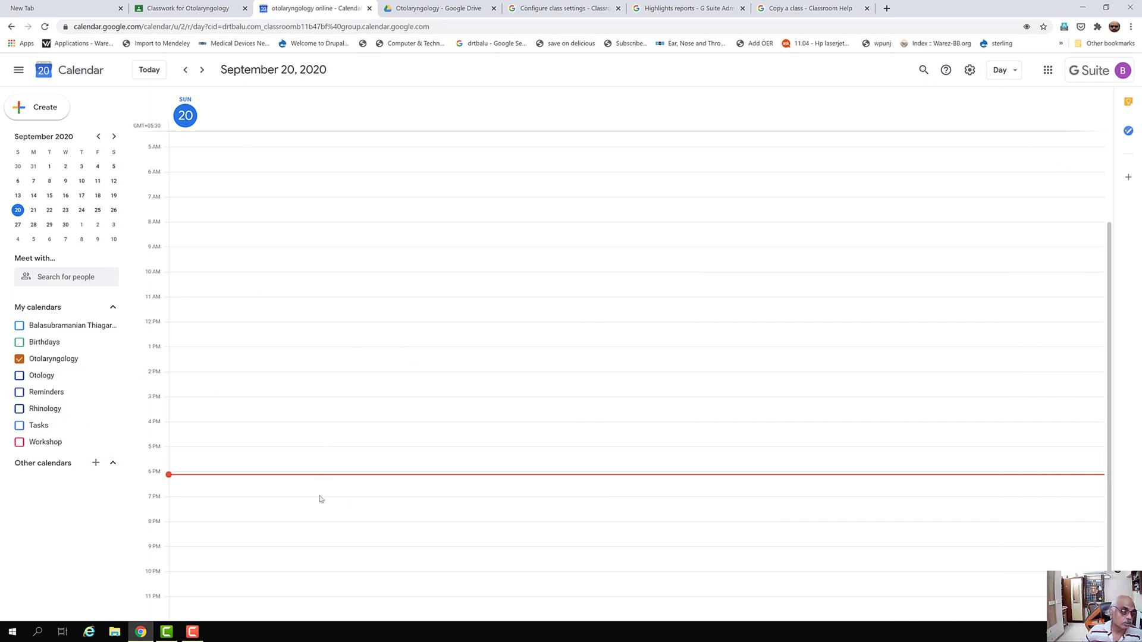
Step: Toggle the personal calendar's visibility on and off alongside the Otolaryngology calendar
click(19, 326)
click(19, 327)
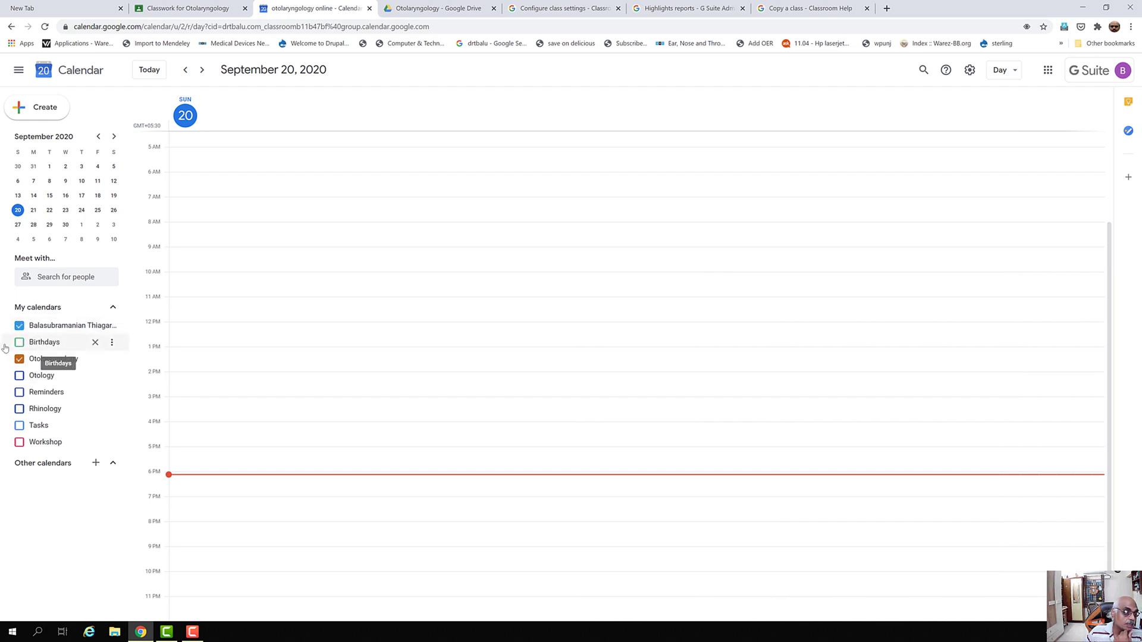
click(20, 328)
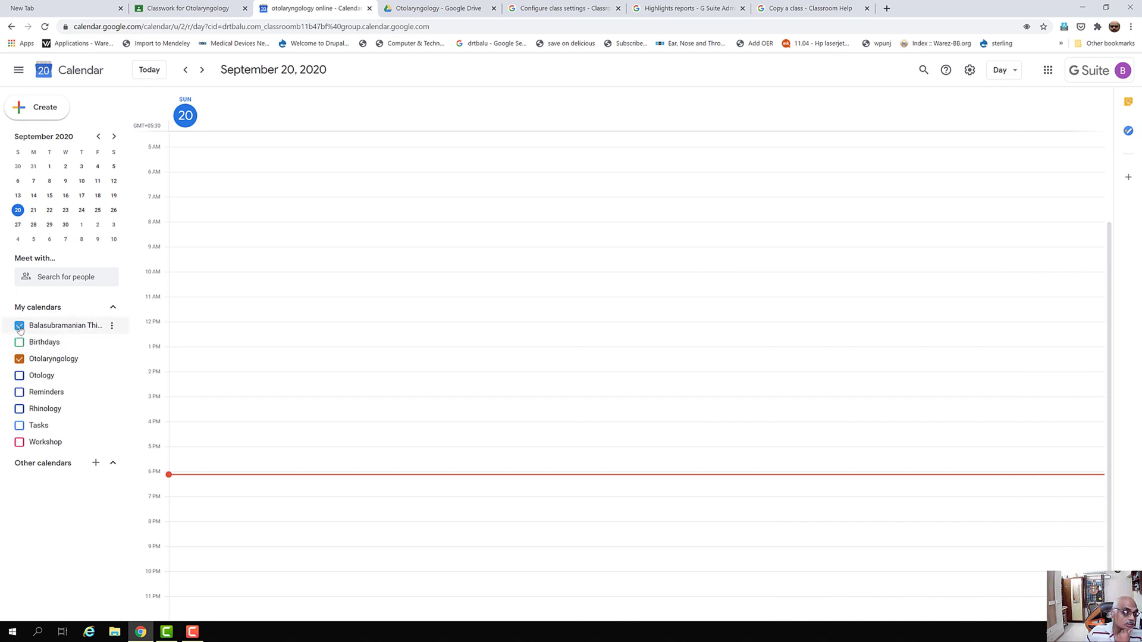
click(19, 327)
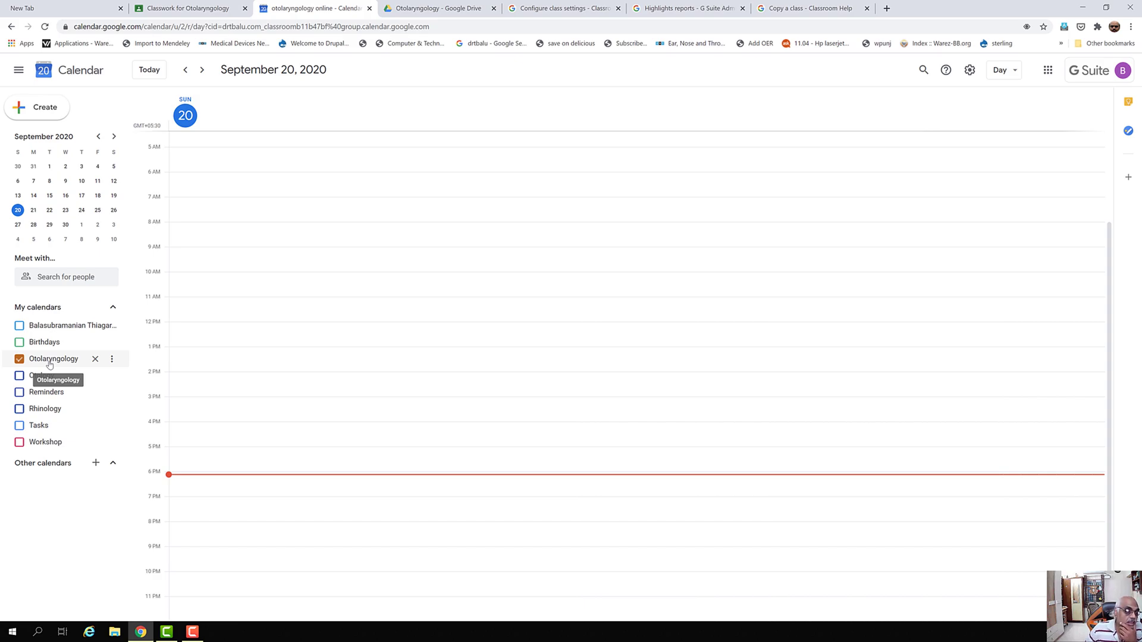
drag(1110, 436, 1099, 477)
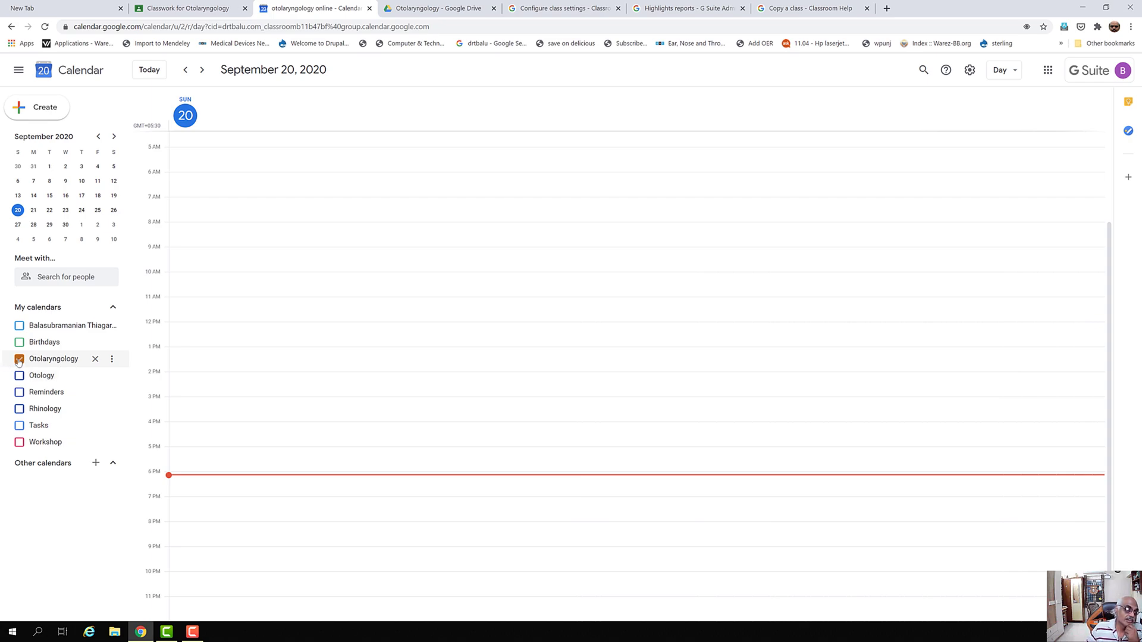
Step: Look at the custom color settings for the Otolaryngology calendar and cancel without choosing a color
click(112, 359)
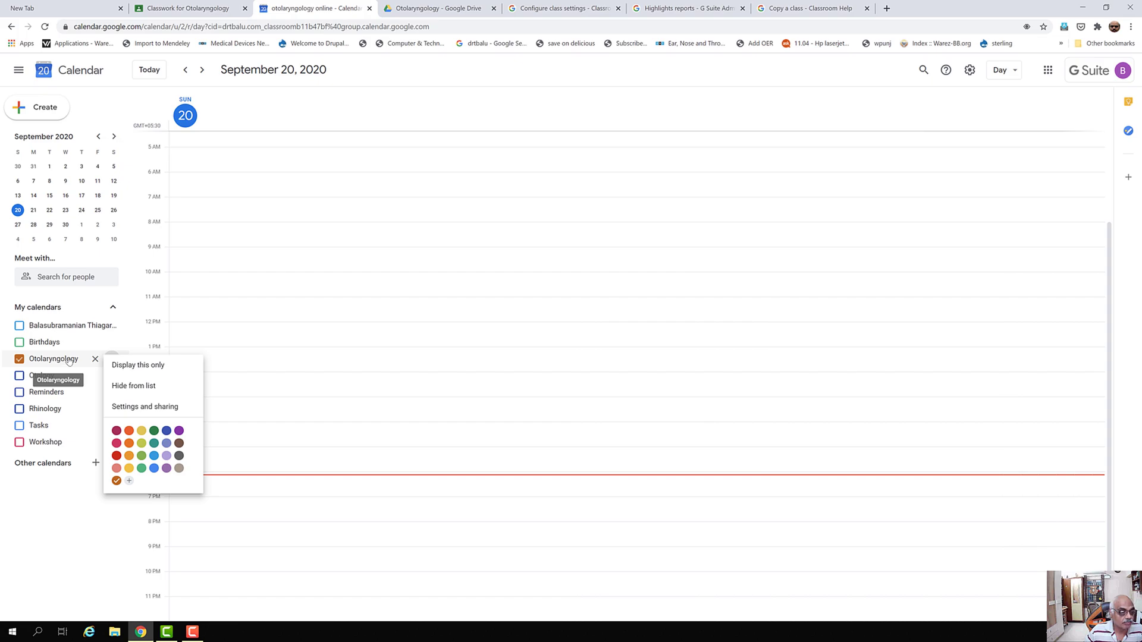
click(129, 482)
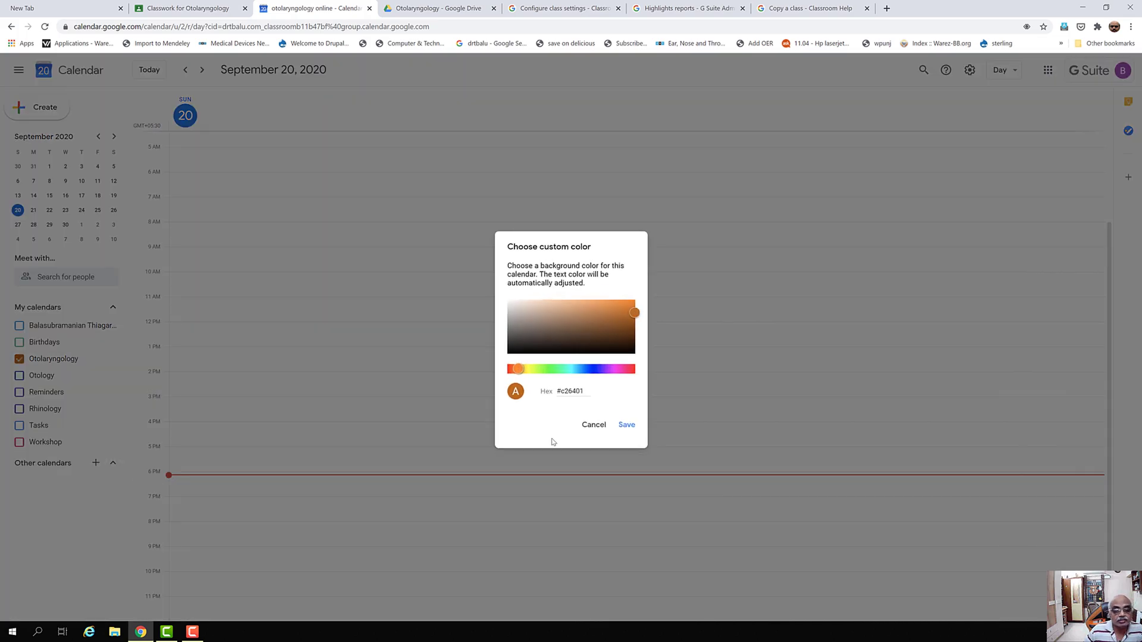
click(594, 424)
Step: Display only the Otolaryngology calendar and look over its remaining calendar options
click(110, 358)
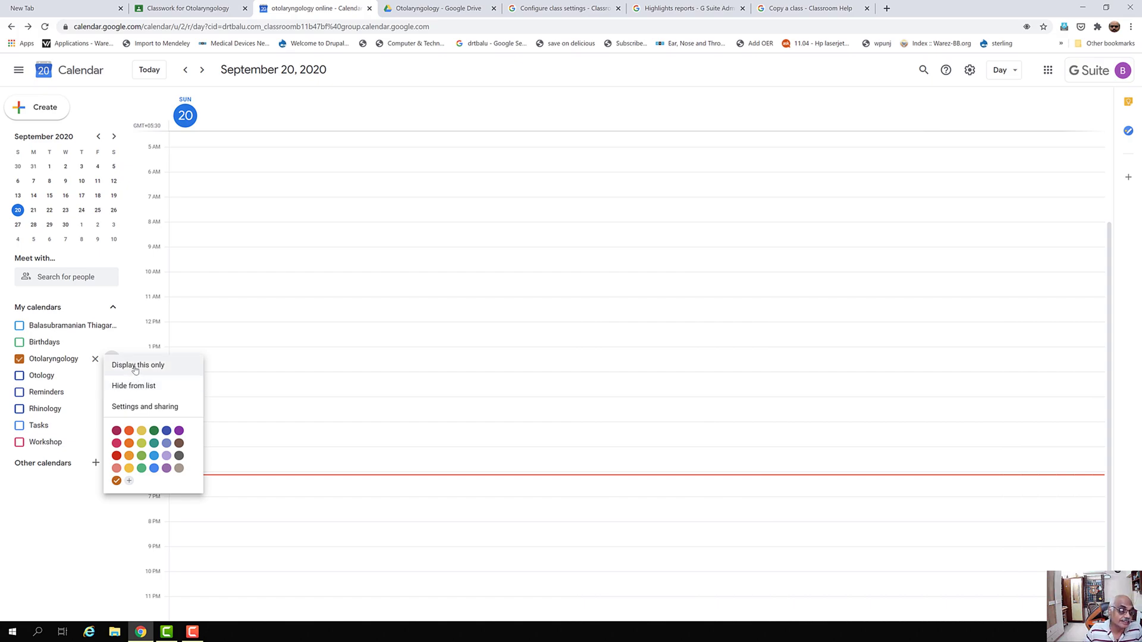
click(136, 366)
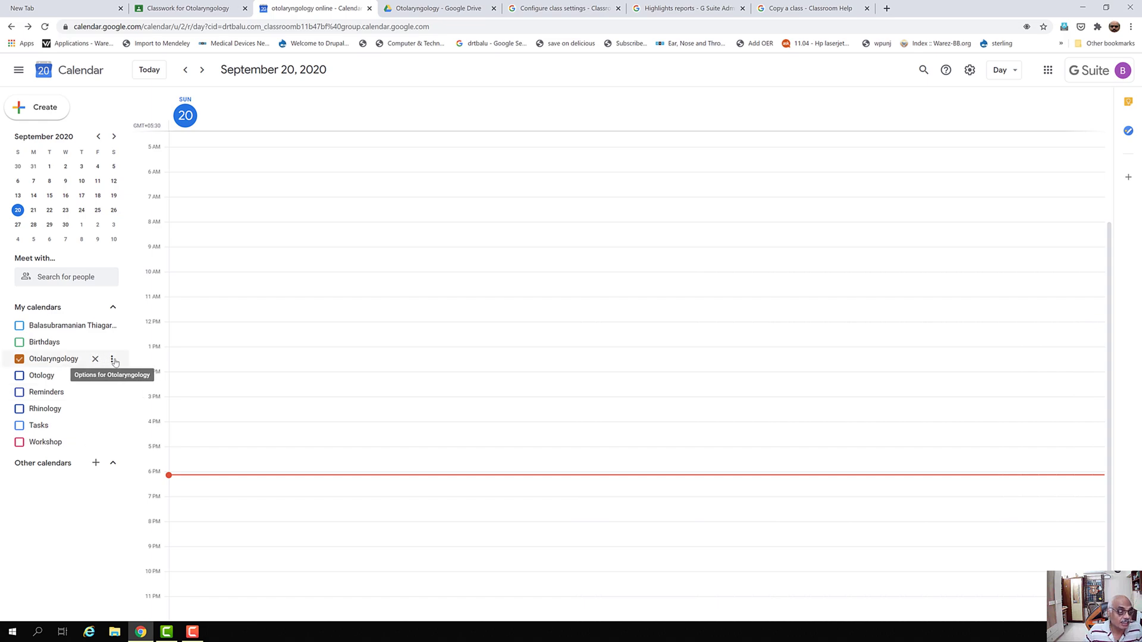
click(111, 359)
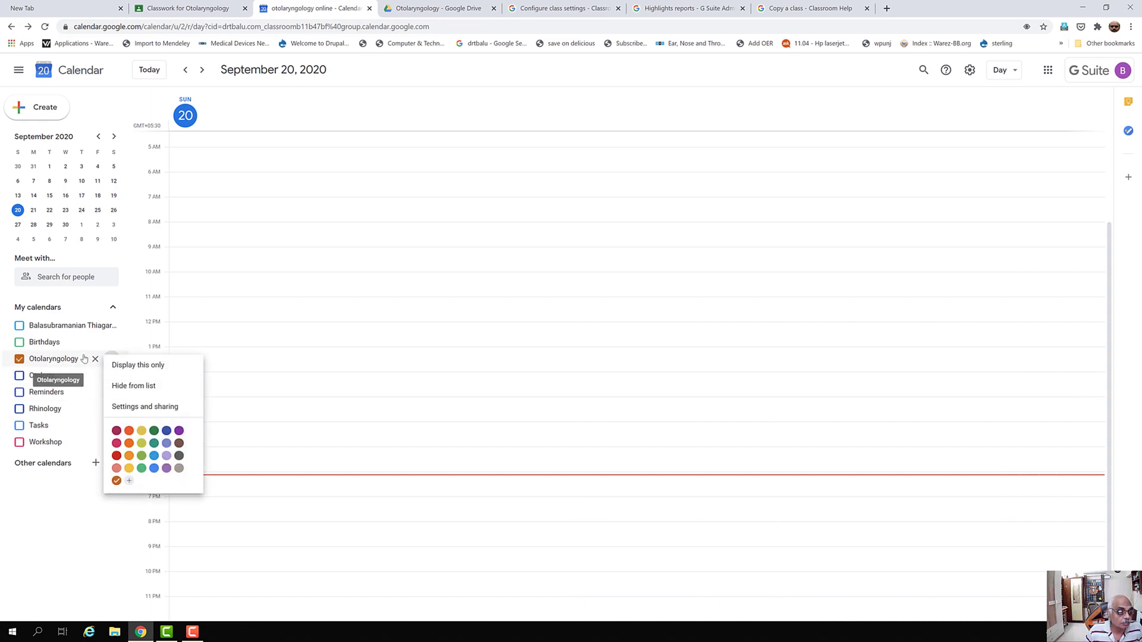
click(18, 331)
Step: Show the personal calendar, look over its options, and hide it again
click(18, 328)
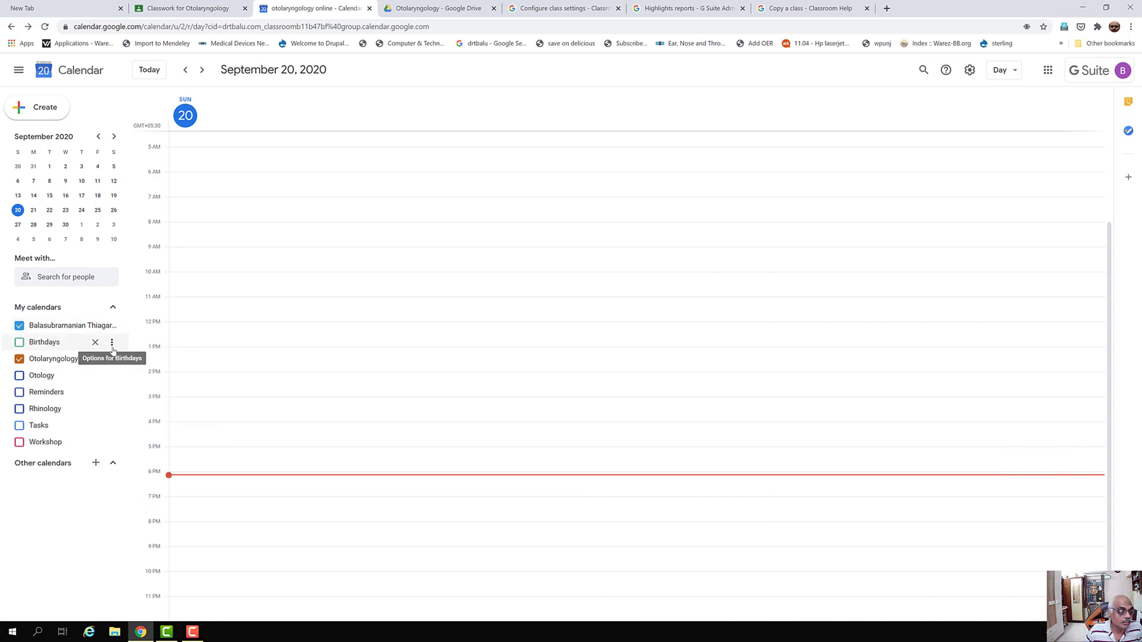
click(112, 327)
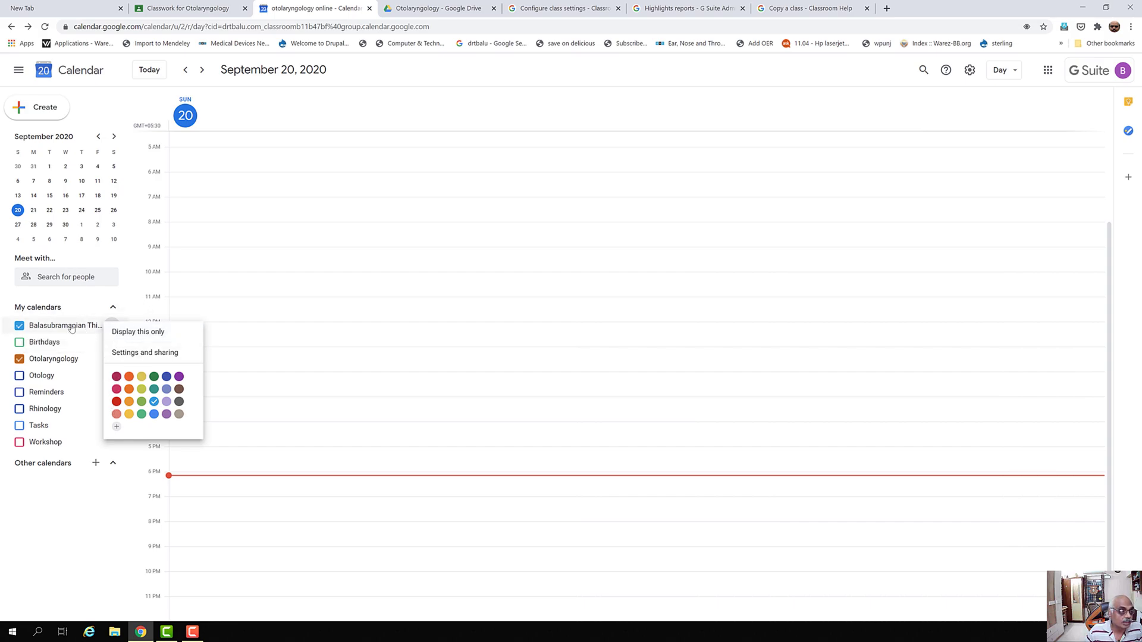
click(27, 379)
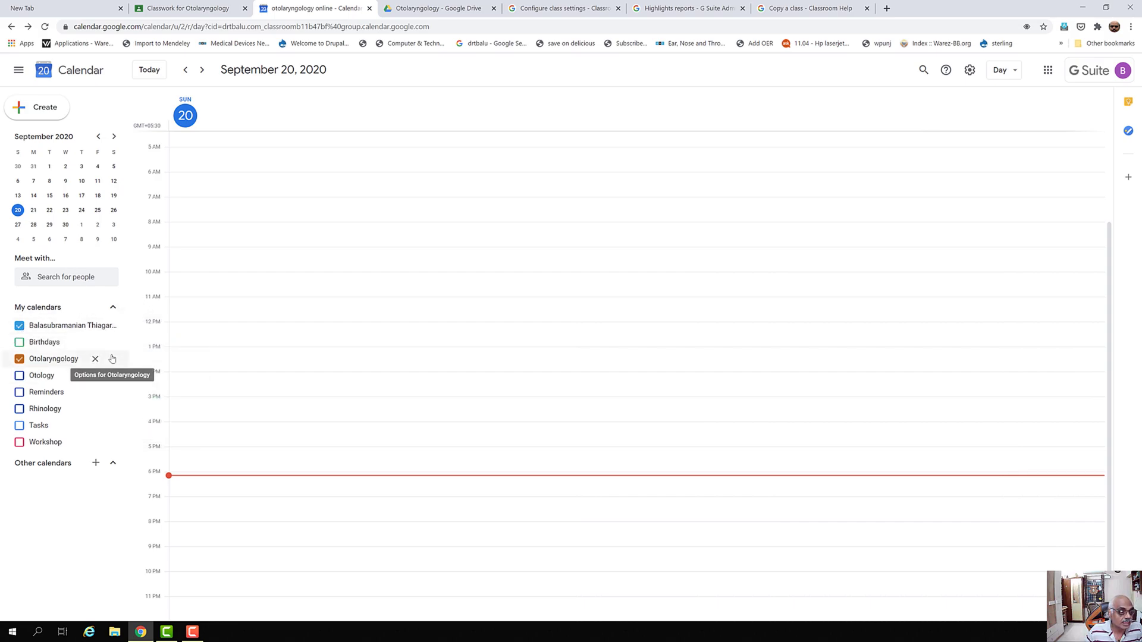
click(19, 326)
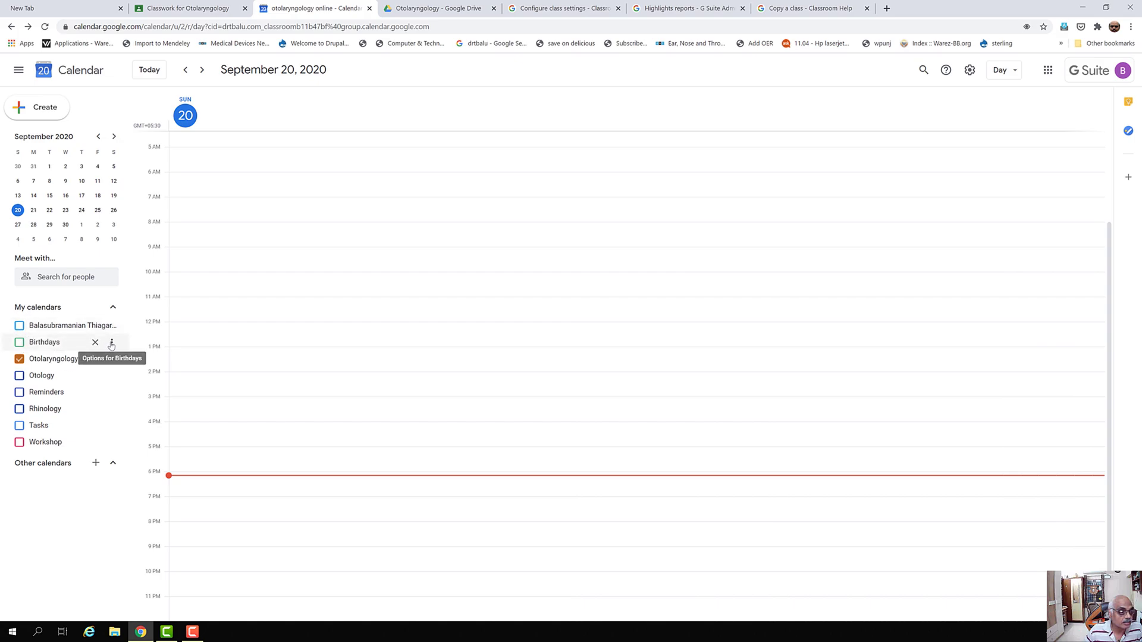
Step: Compare the options of the Otolaryngology and personal calendars, view the personal calendar's settings and sharing page, and return to the day view
click(112, 359)
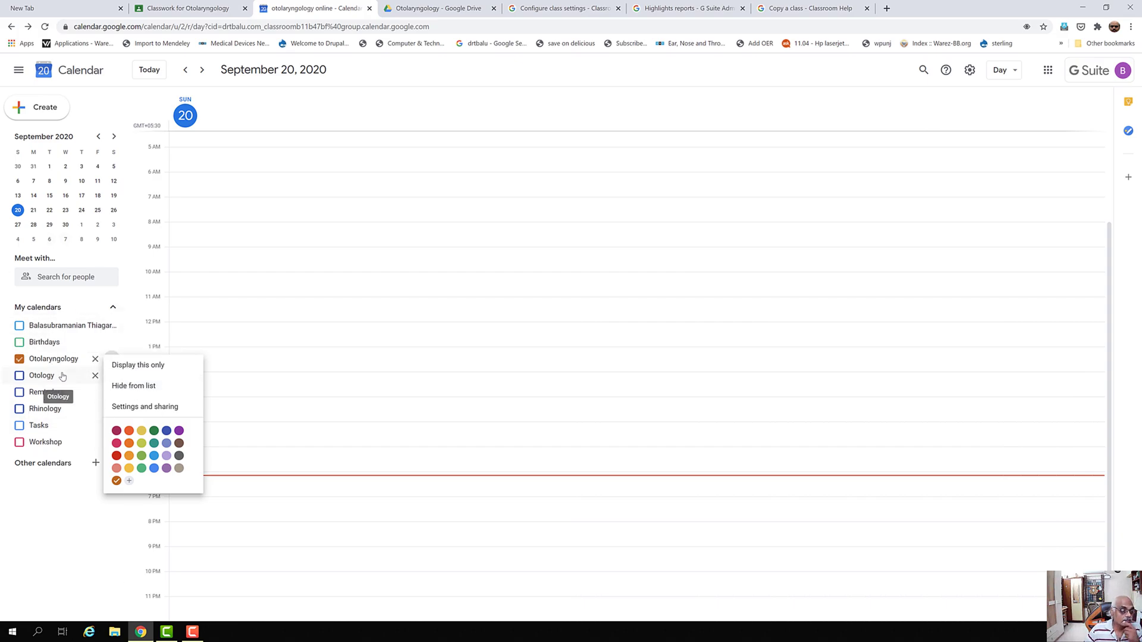
click(106, 113)
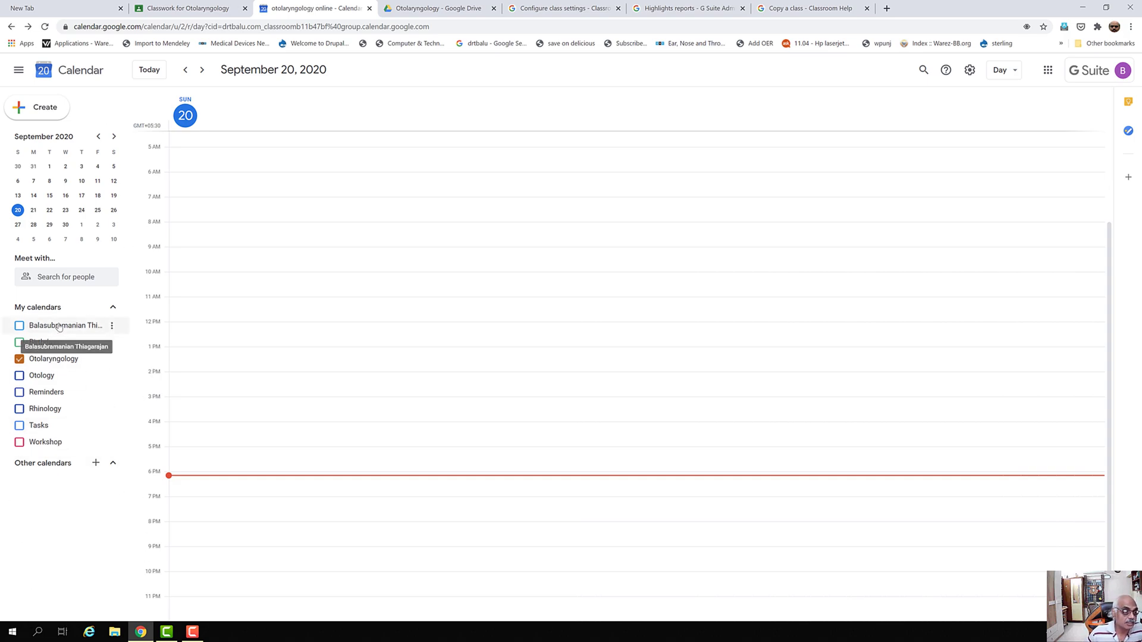
click(111, 326)
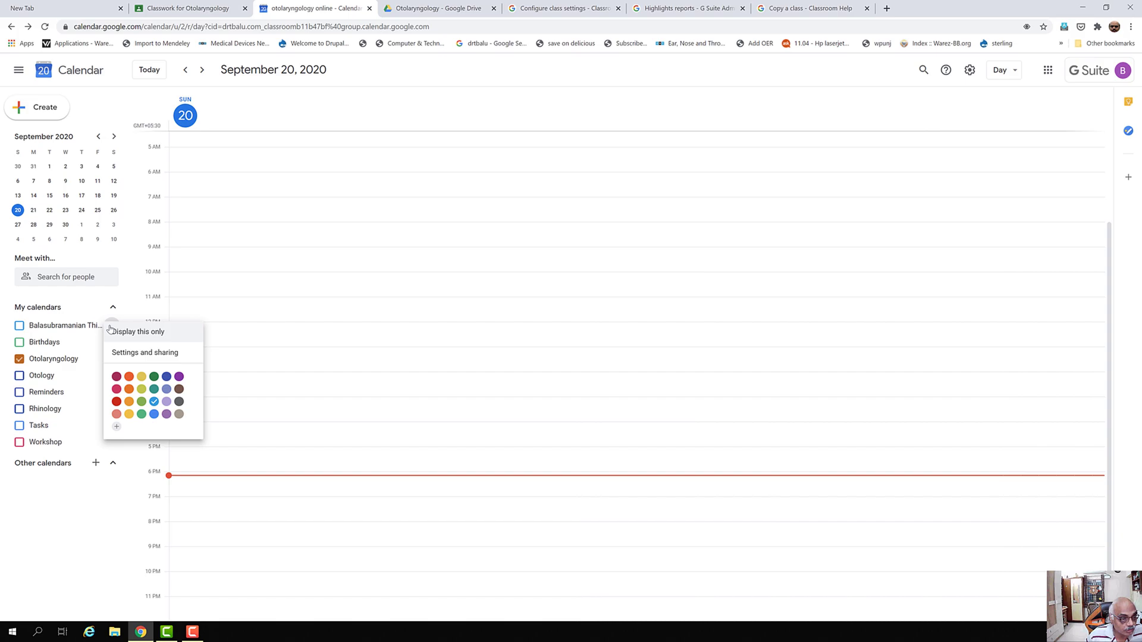
click(126, 356)
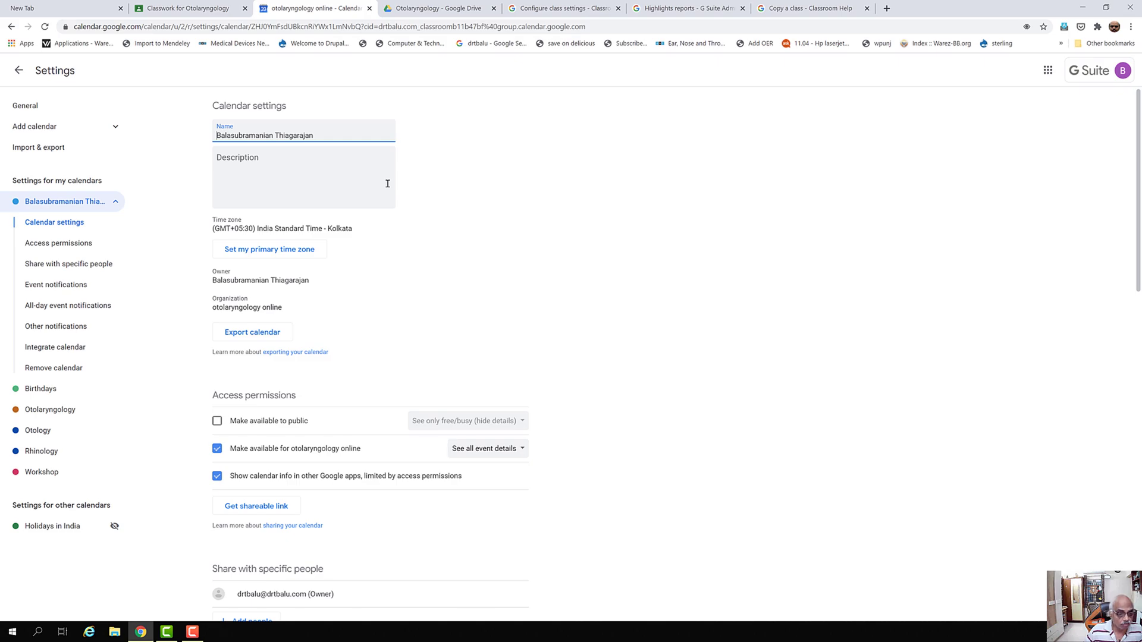
click(18, 70)
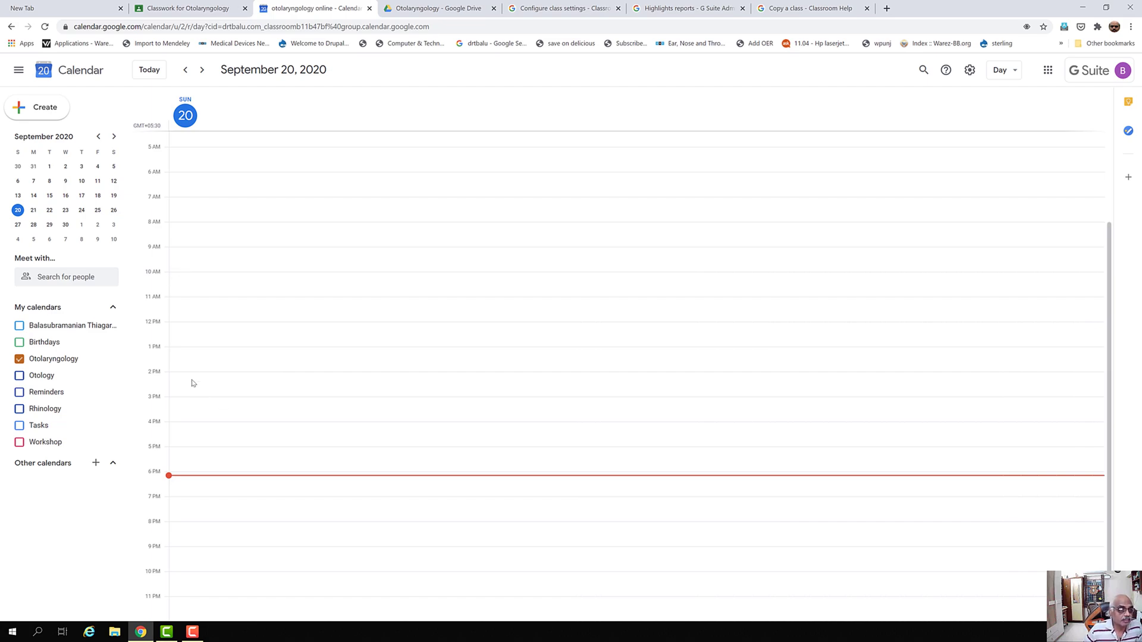
click(188, 351)
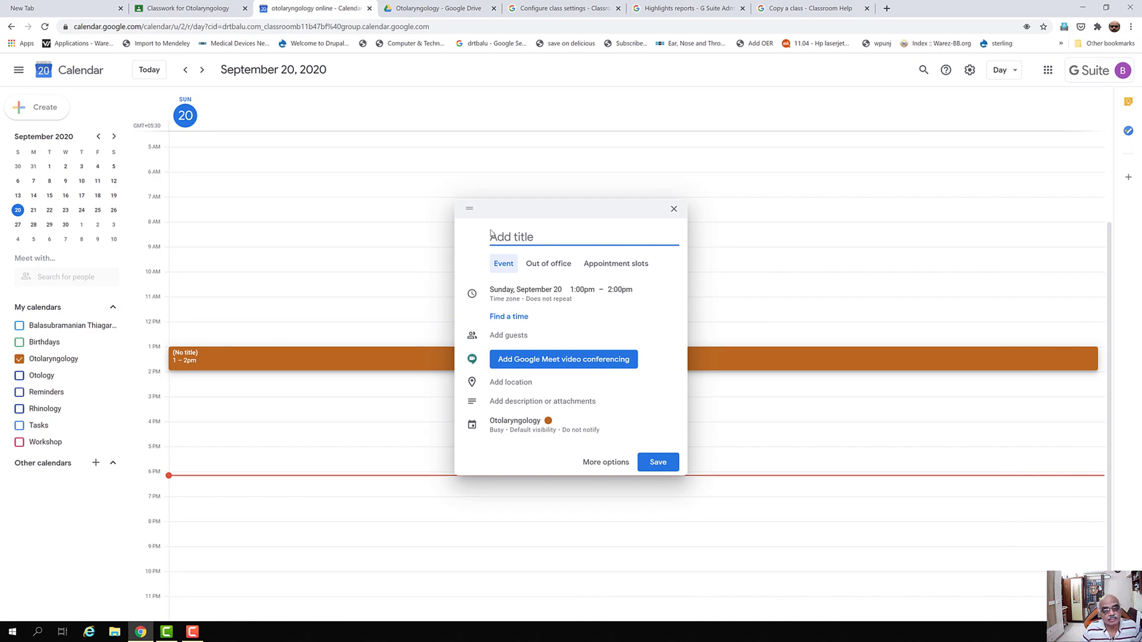
text(Hearing aids)
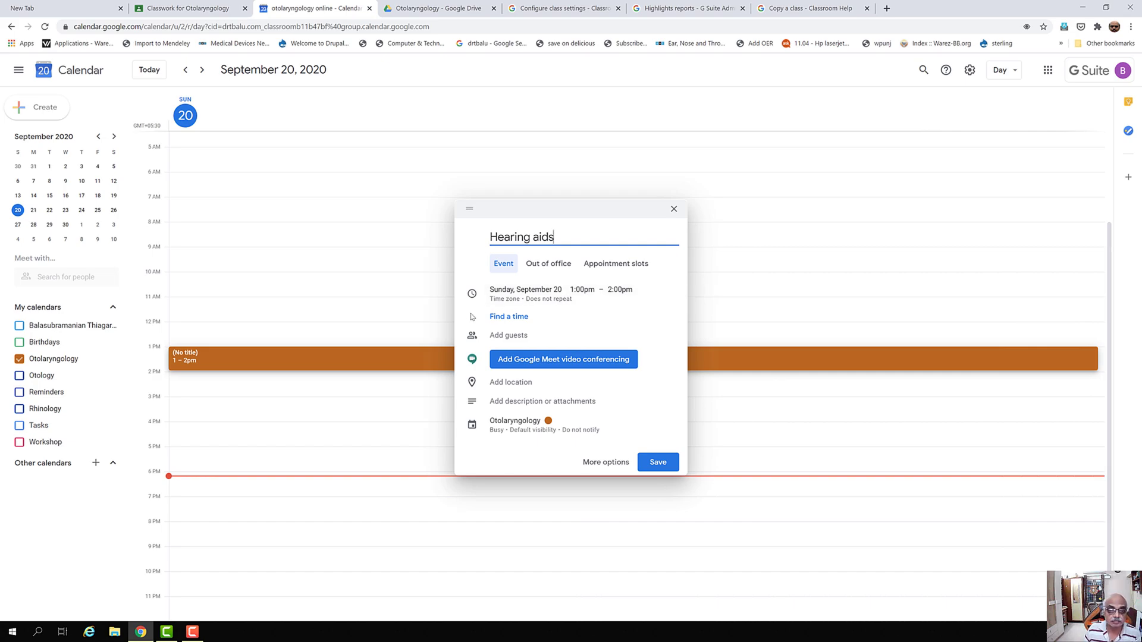
click(524, 323)
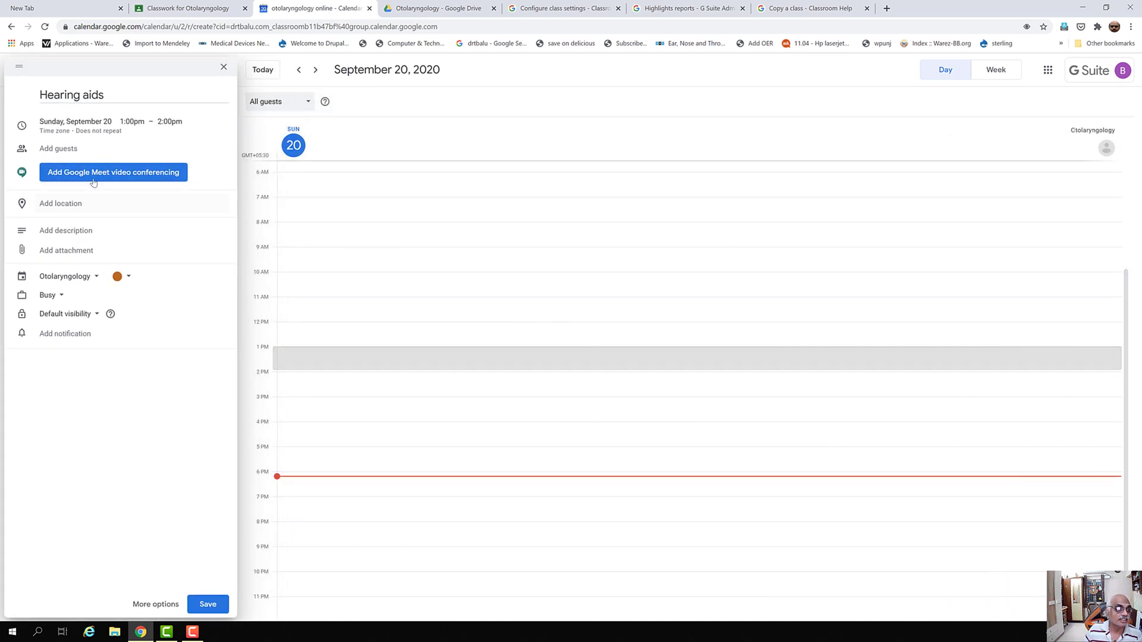
click(138, 122)
click(146, 93)
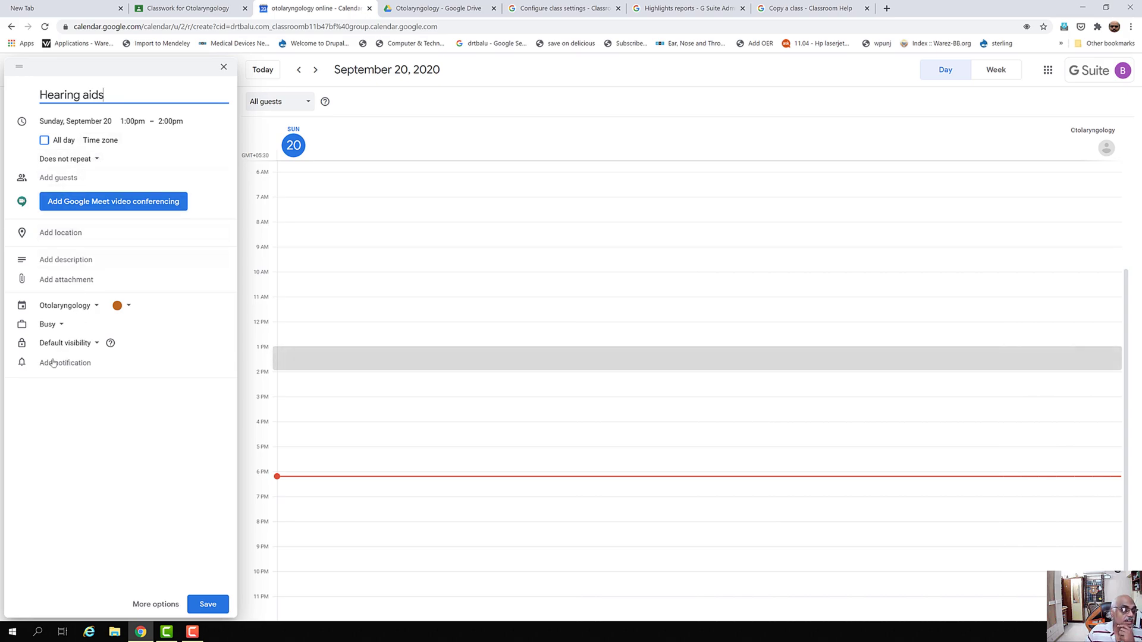
click(82, 266)
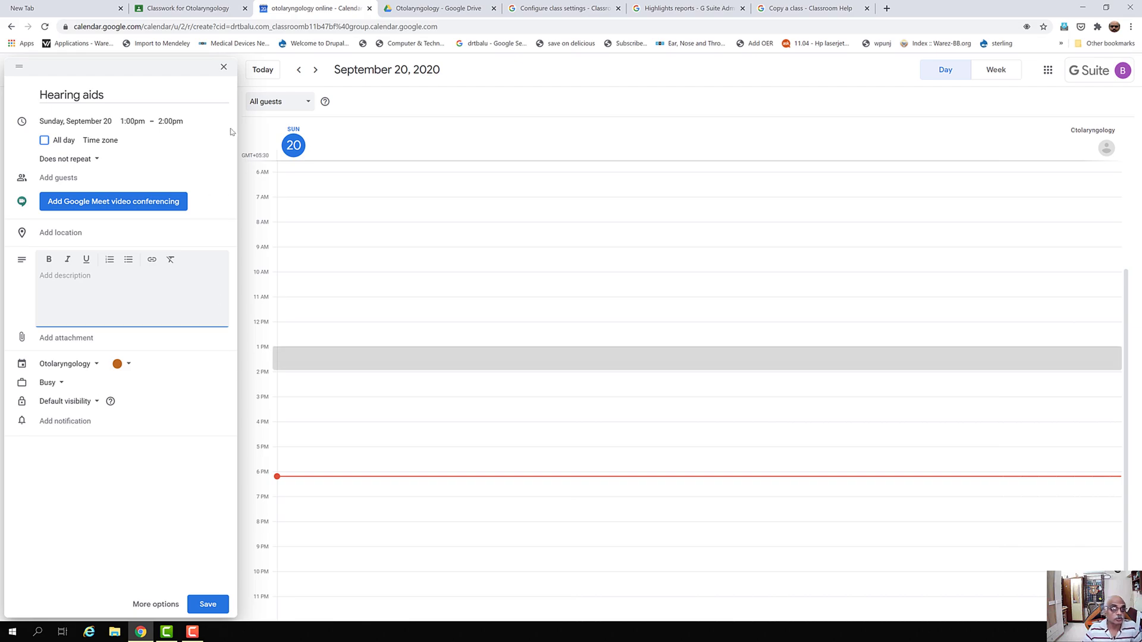
click(223, 67)
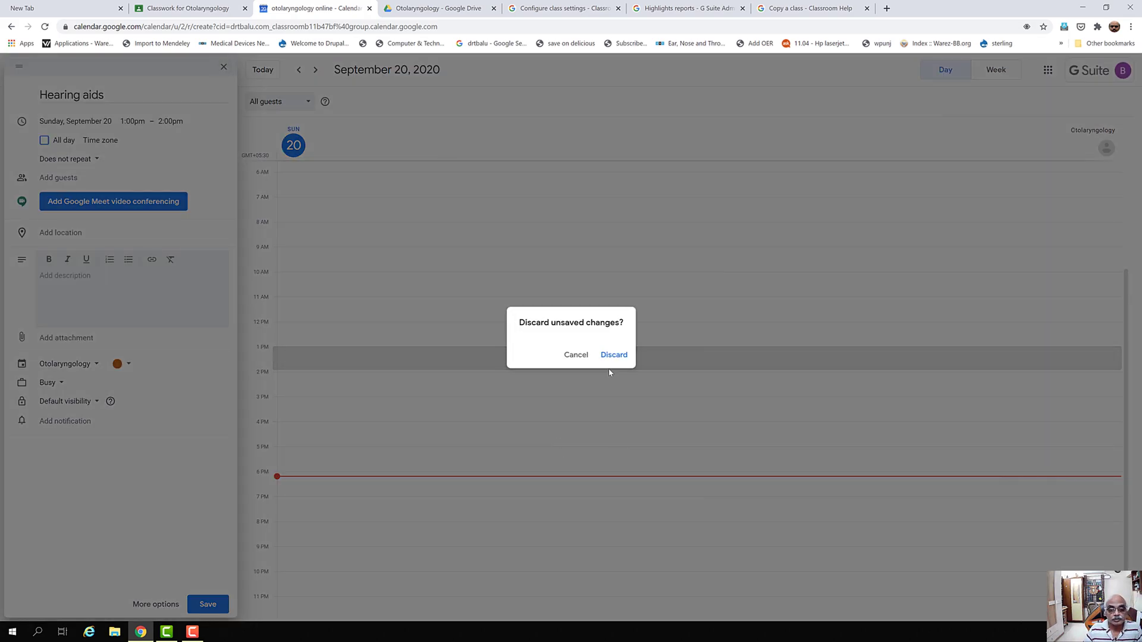
click(617, 358)
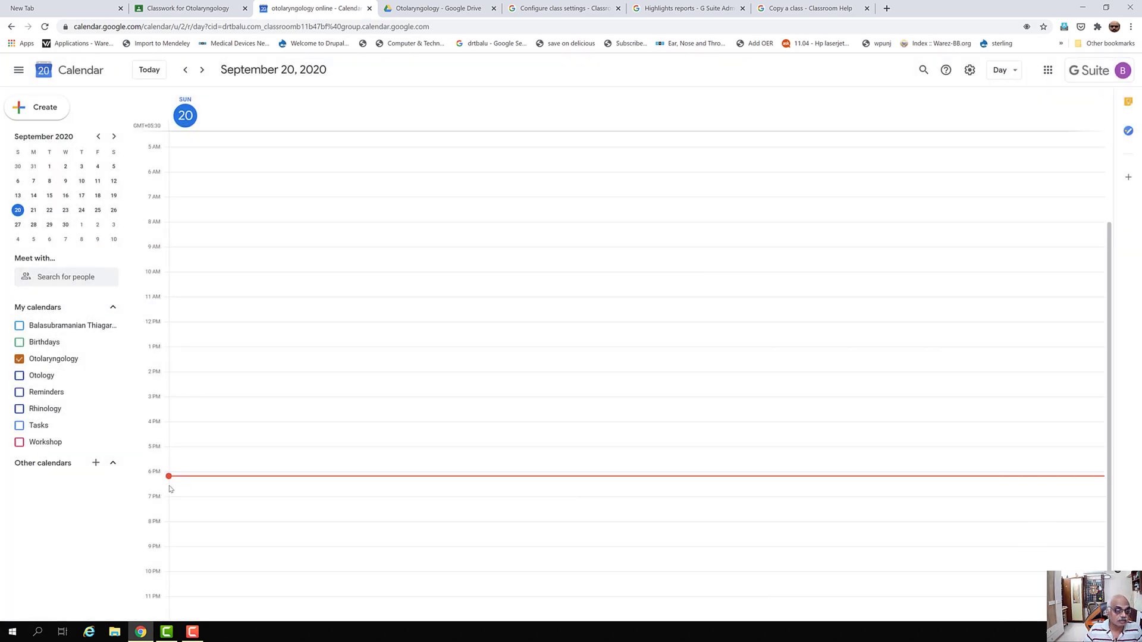
Step: Draft an Otolaryngology calendar event titled "hearing aid" for September 20, 11:30am to 12:30pm, with Google Meet video conferencing
click(198, 314)
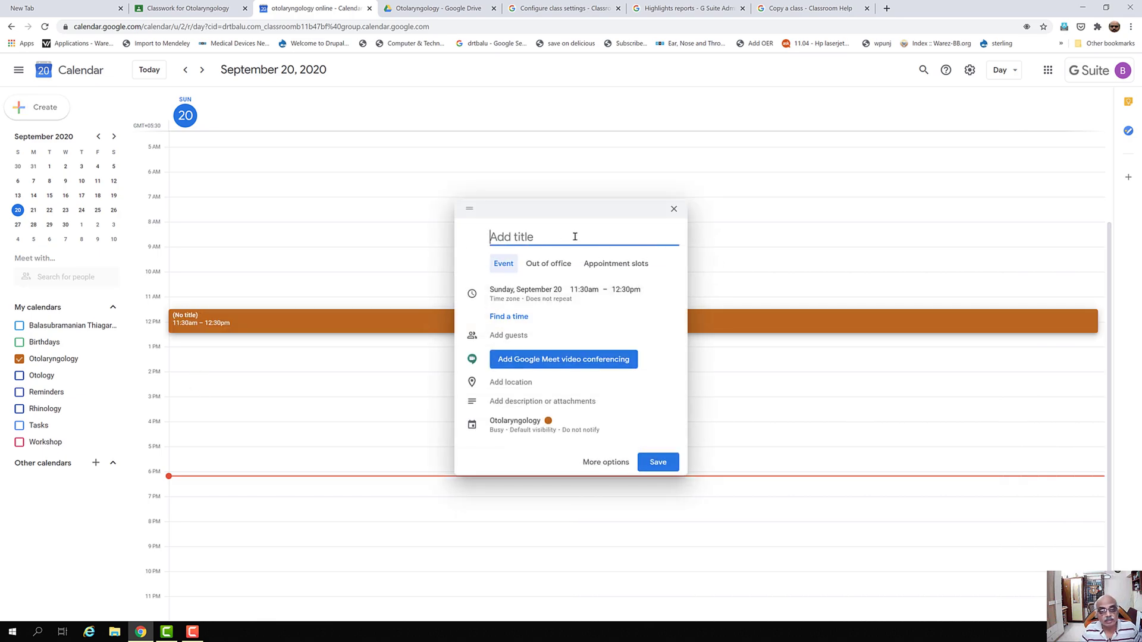
text(hearing aid)
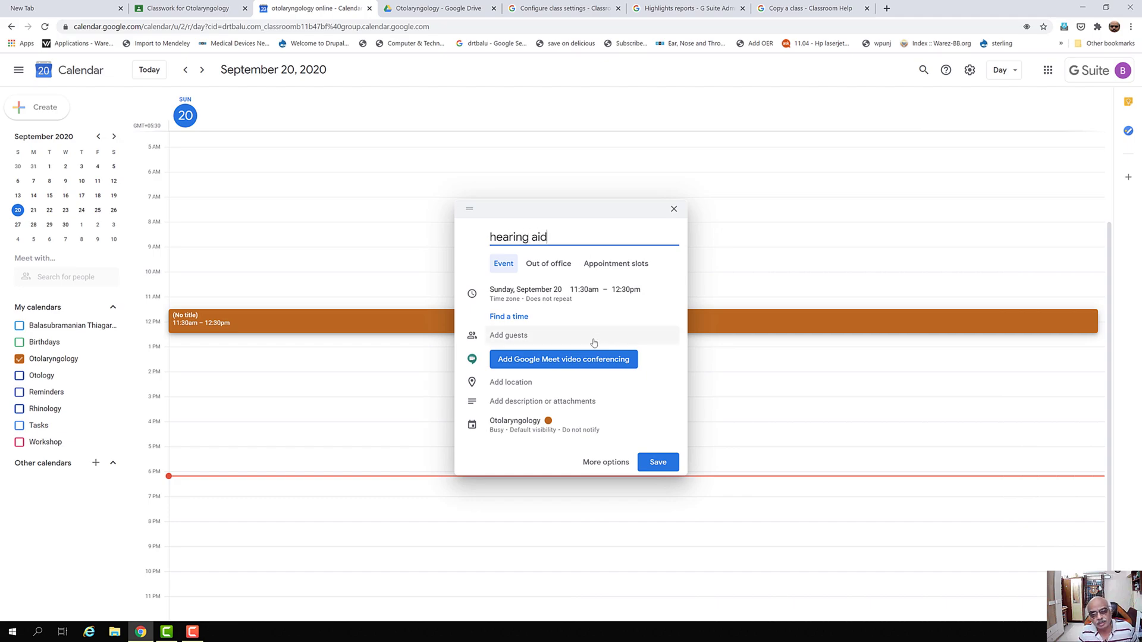
click(571, 336)
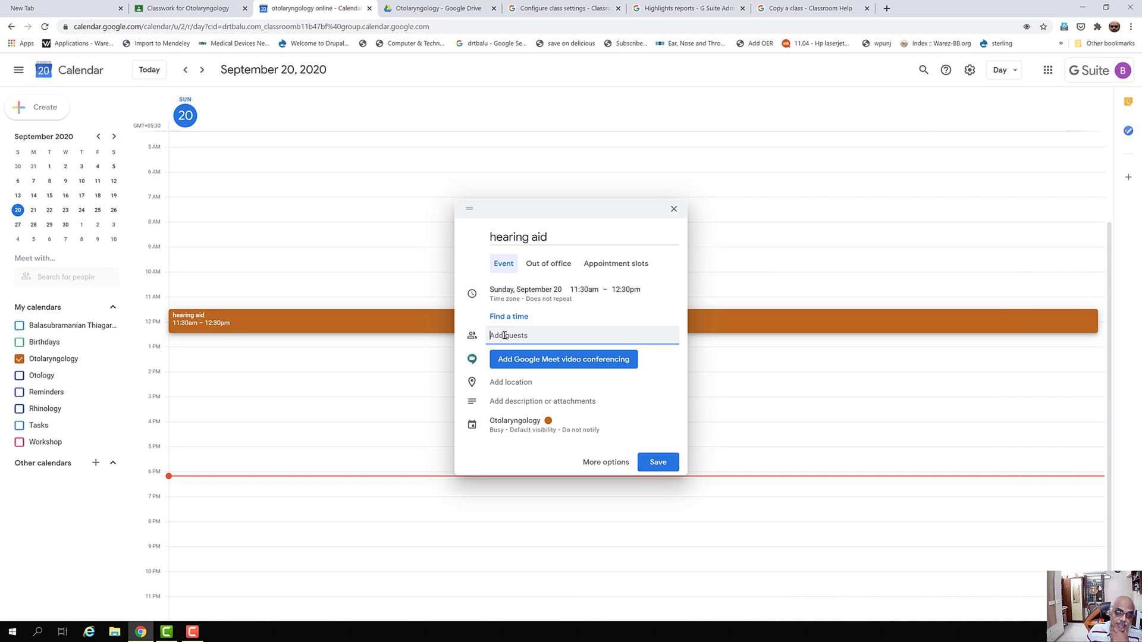
click(517, 364)
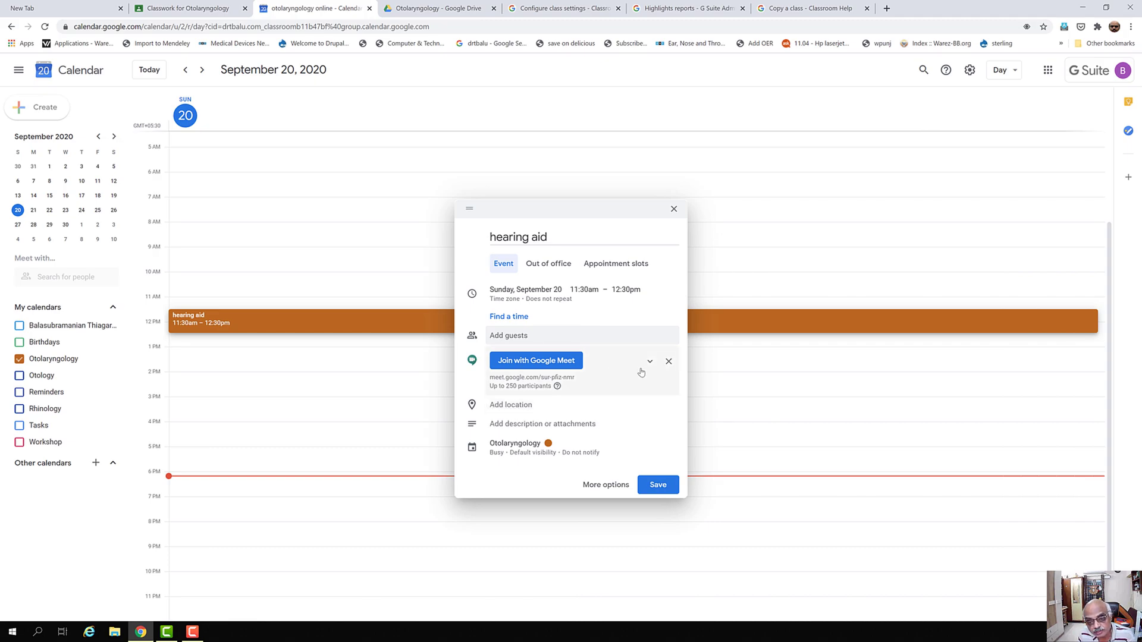
Step: Open the full options of the hearing aid event and expand its Google Meet joining details
click(595, 485)
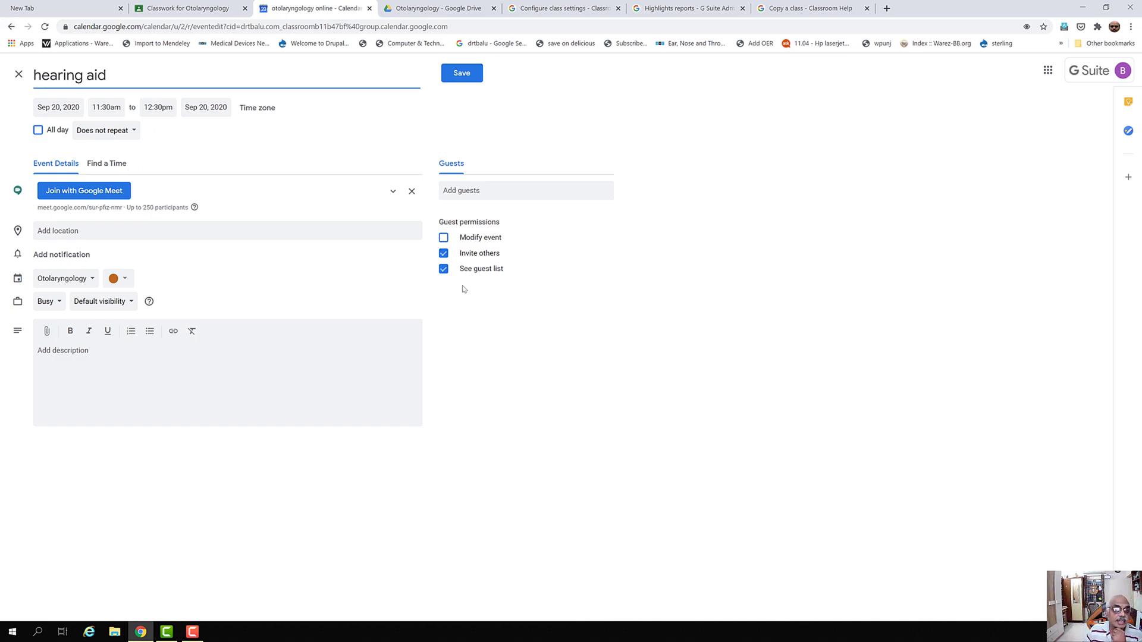
click(392, 192)
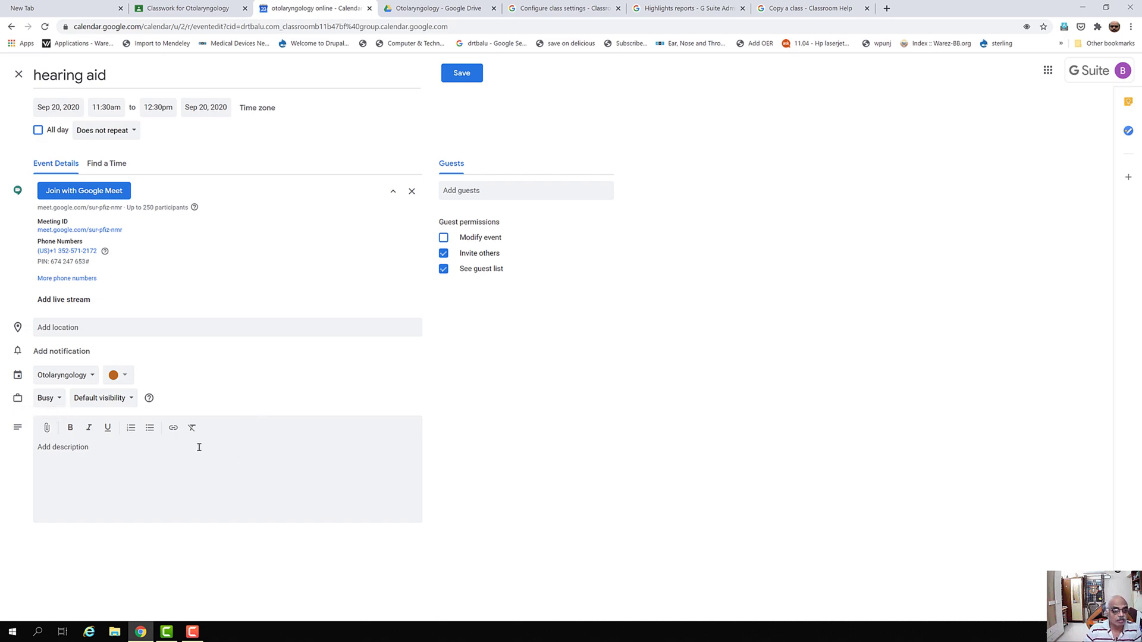
Step: Save the hearing aid event, then duplicate it in the Otolaryngology calendar and save the duplicate
click(462, 73)
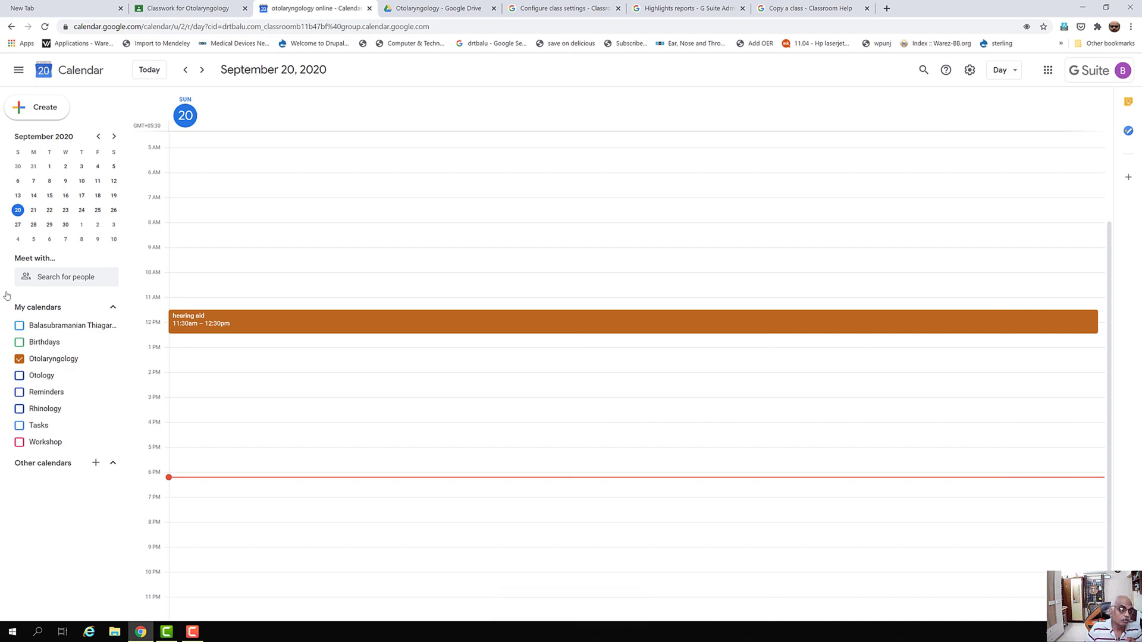
double_click(391, 326)
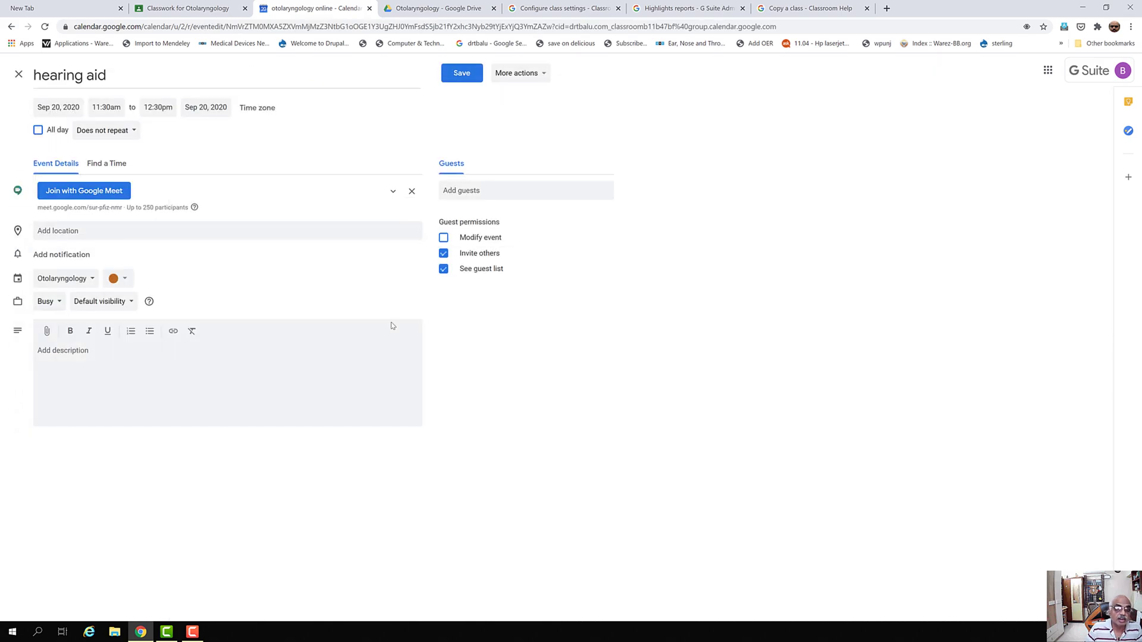
click(545, 74)
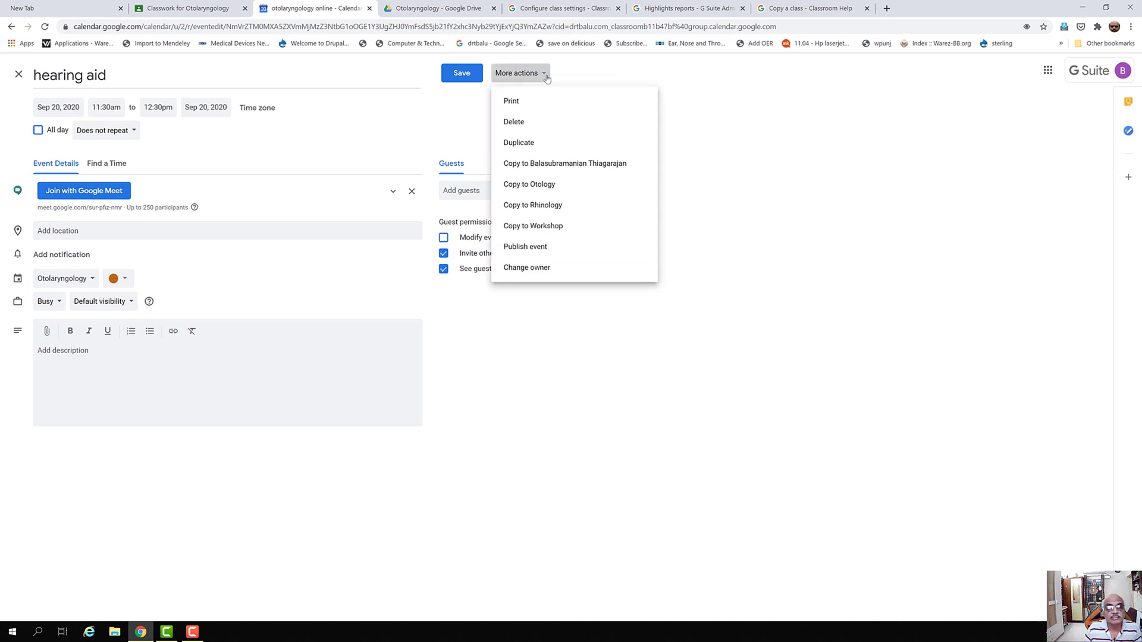
click(525, 148)
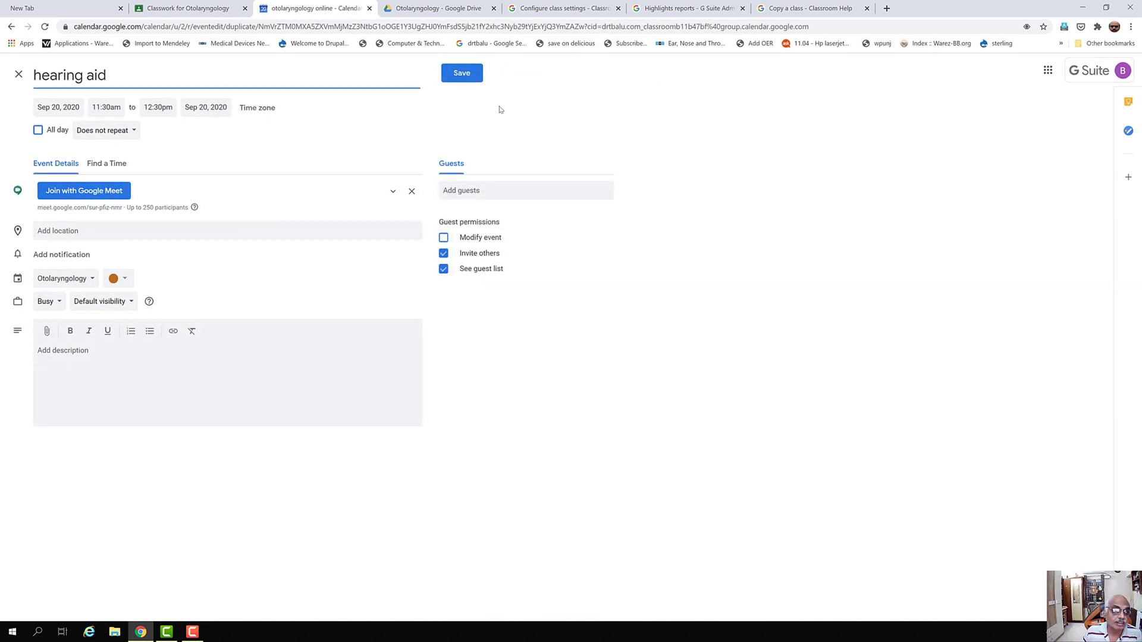
click(453, 80)
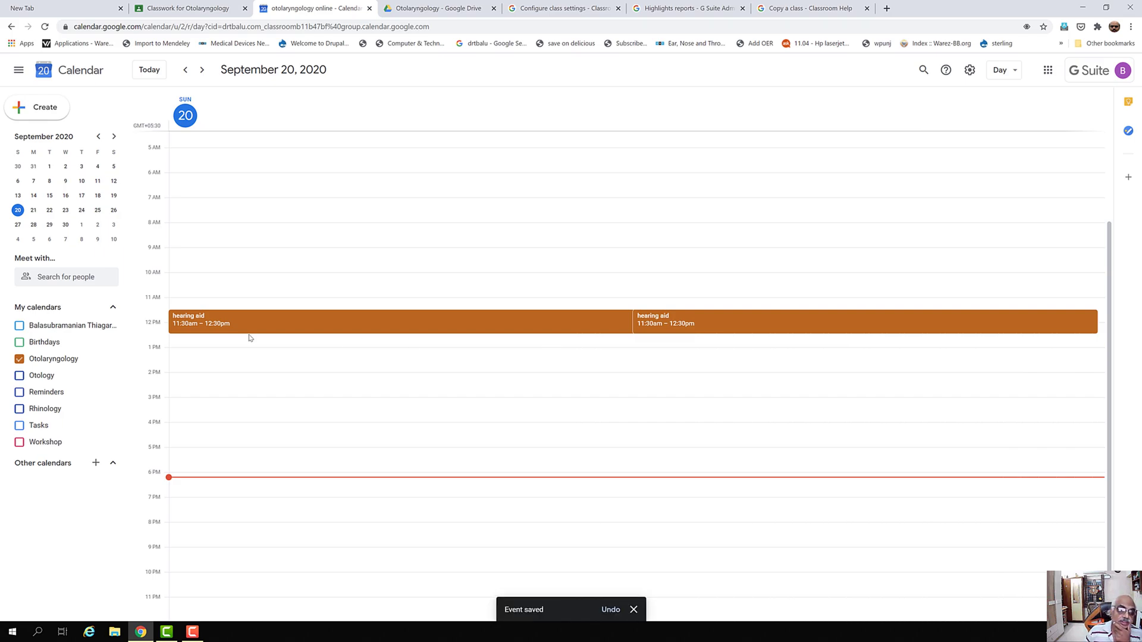
Step: Add a live stream to the Google Meet call of the second hearing aid event and save the event
double_click(802, 331)
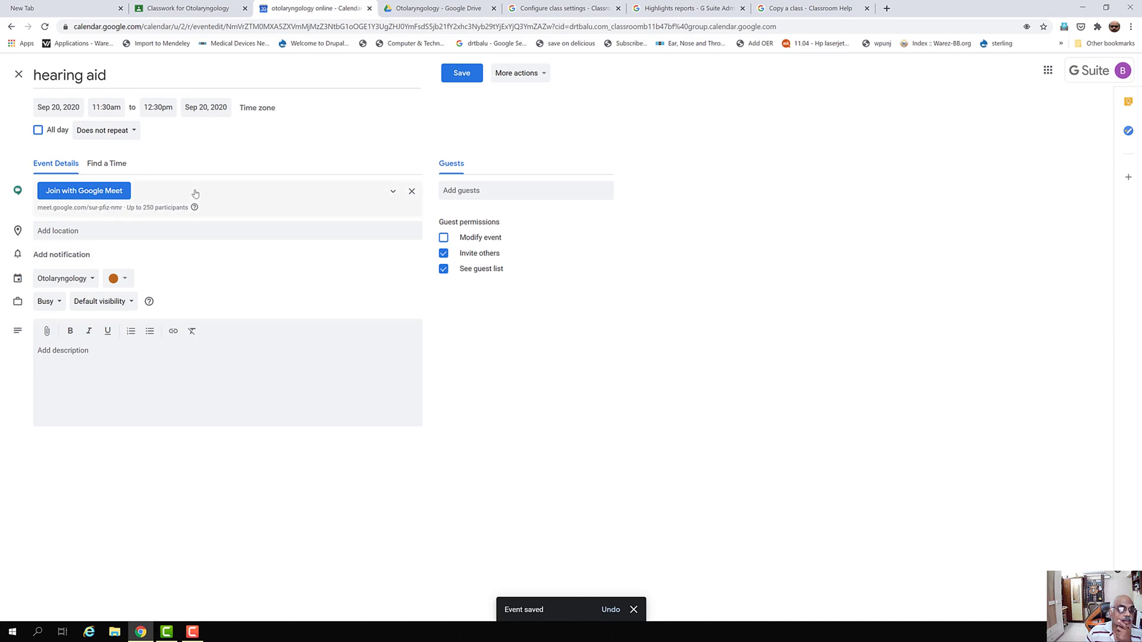
click(394, 192)
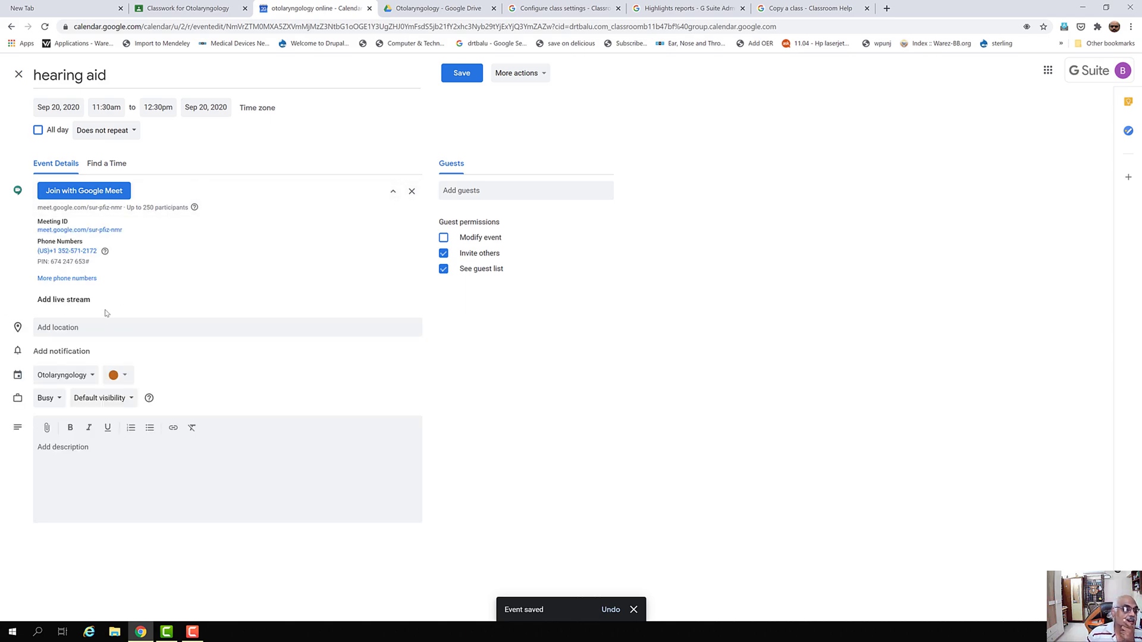
click(76, 300)
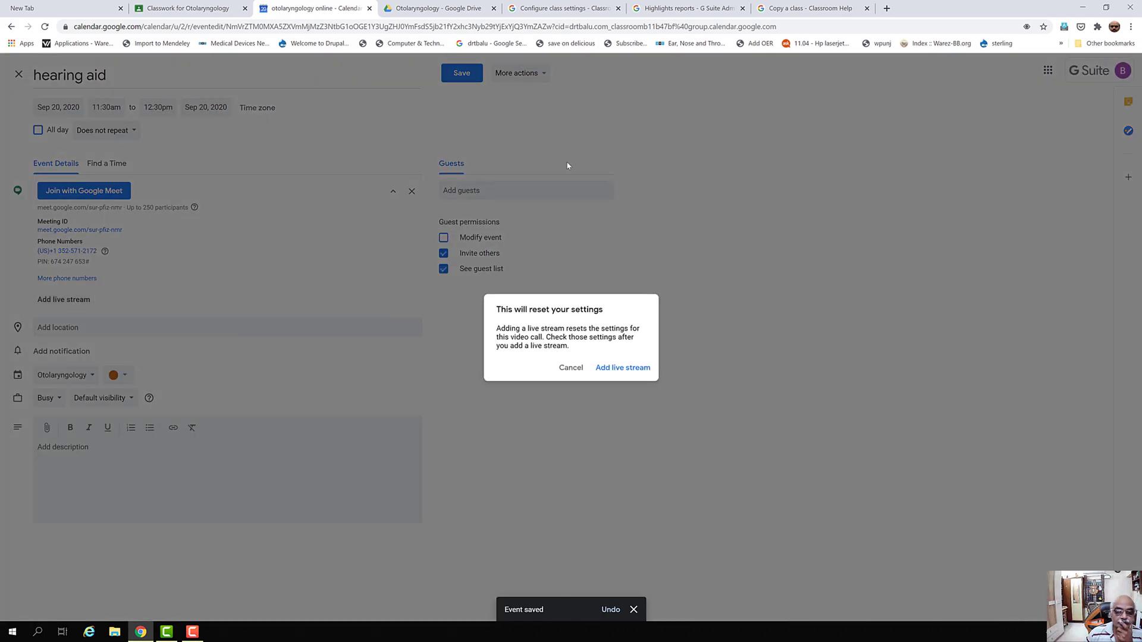
click(604, 369)
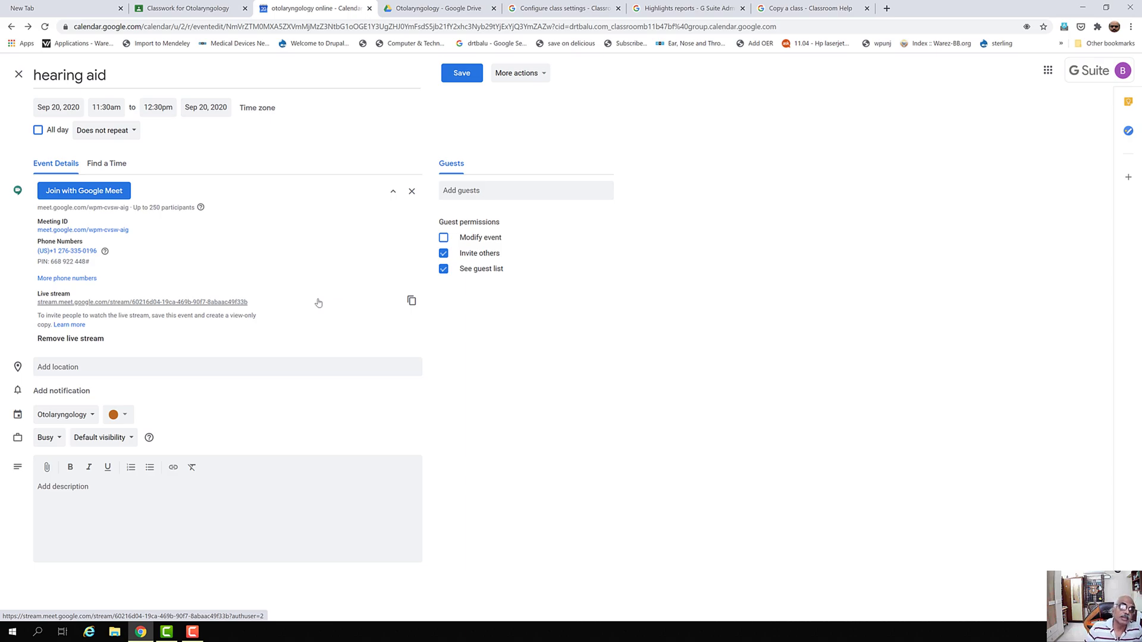
click(456, 80)
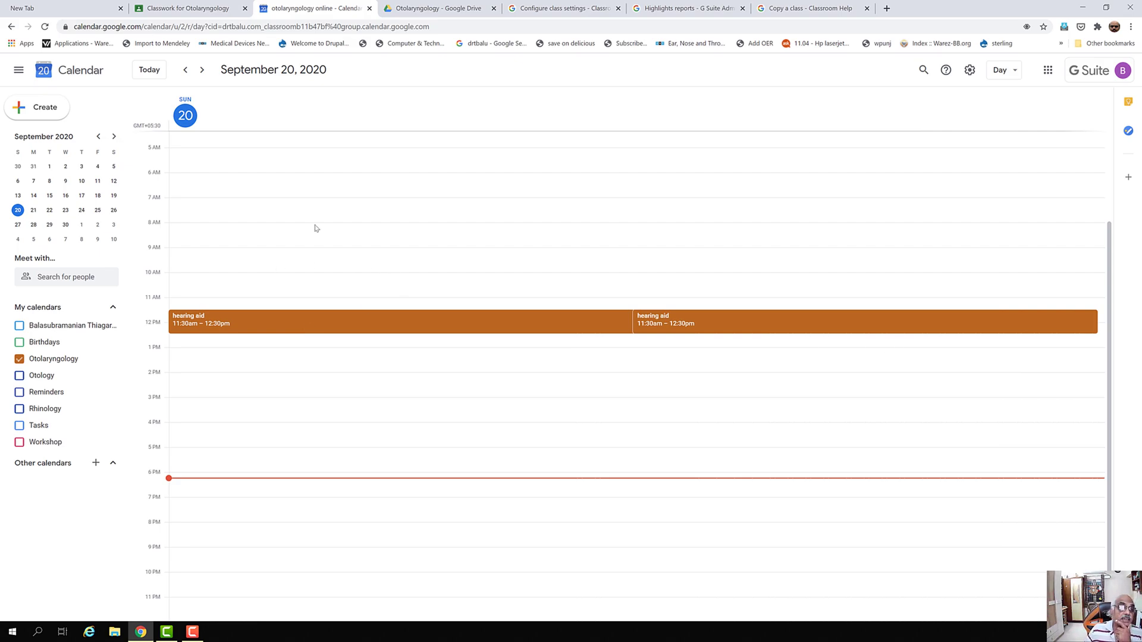
Step: Copy the live-streamed hearing aid event to the Otology calendar and save the copy
double_click(768, 330)
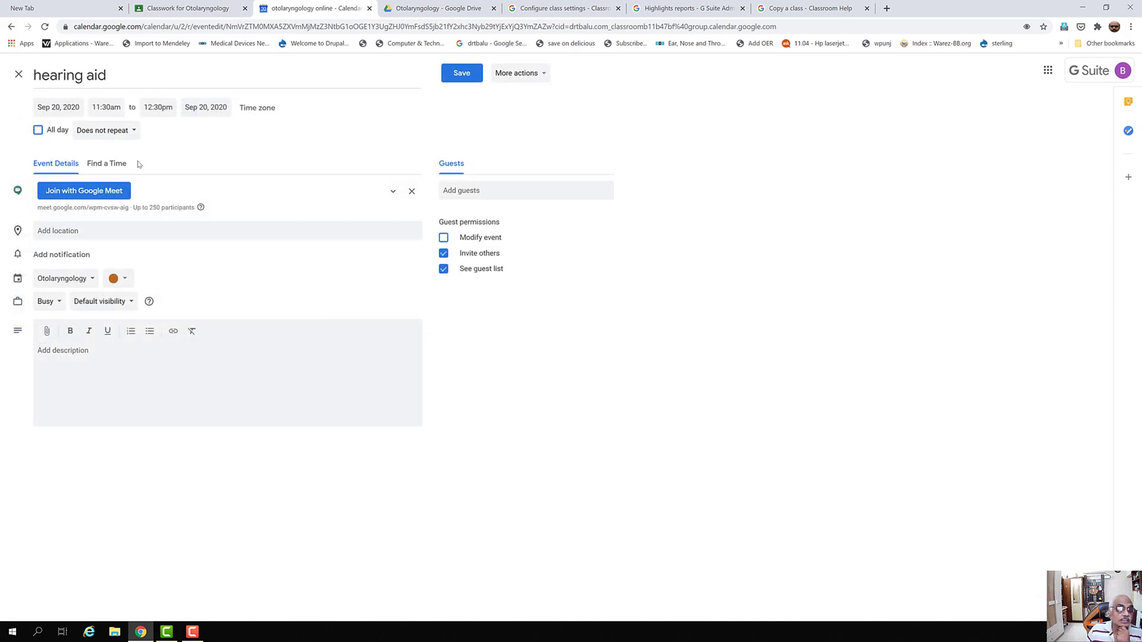
click(544, 74)
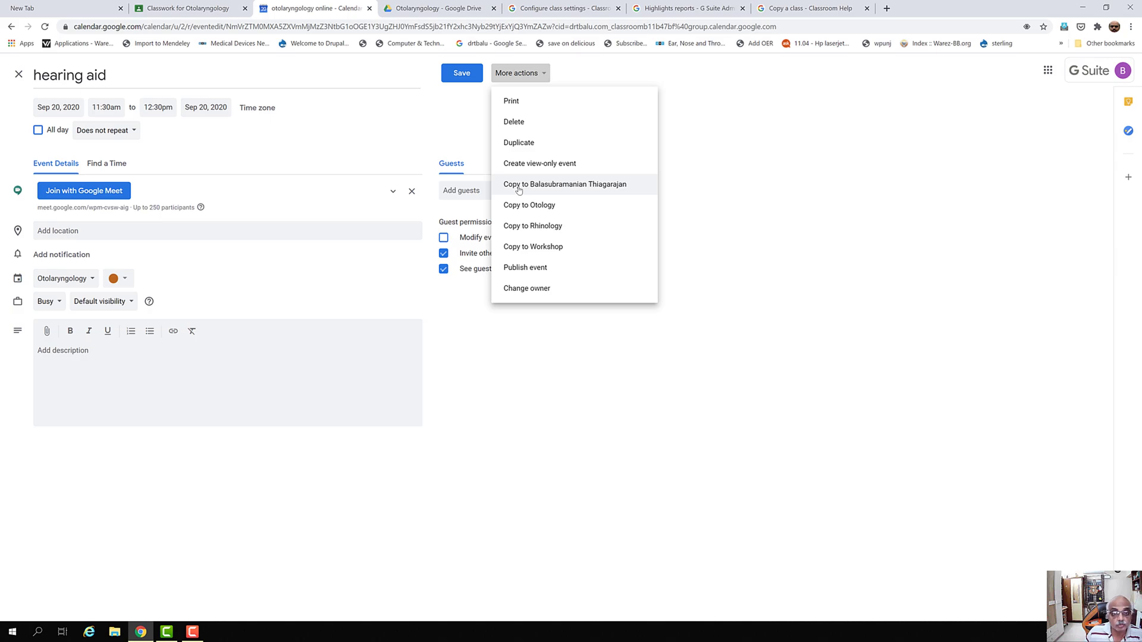
click(547, 207)
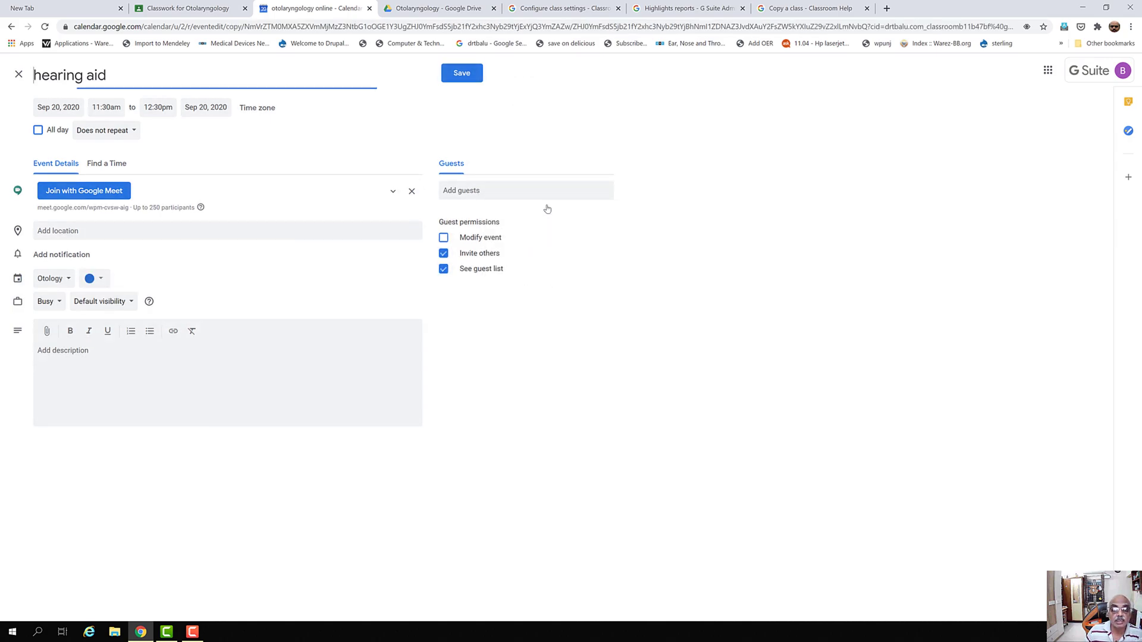
click(461, 79)
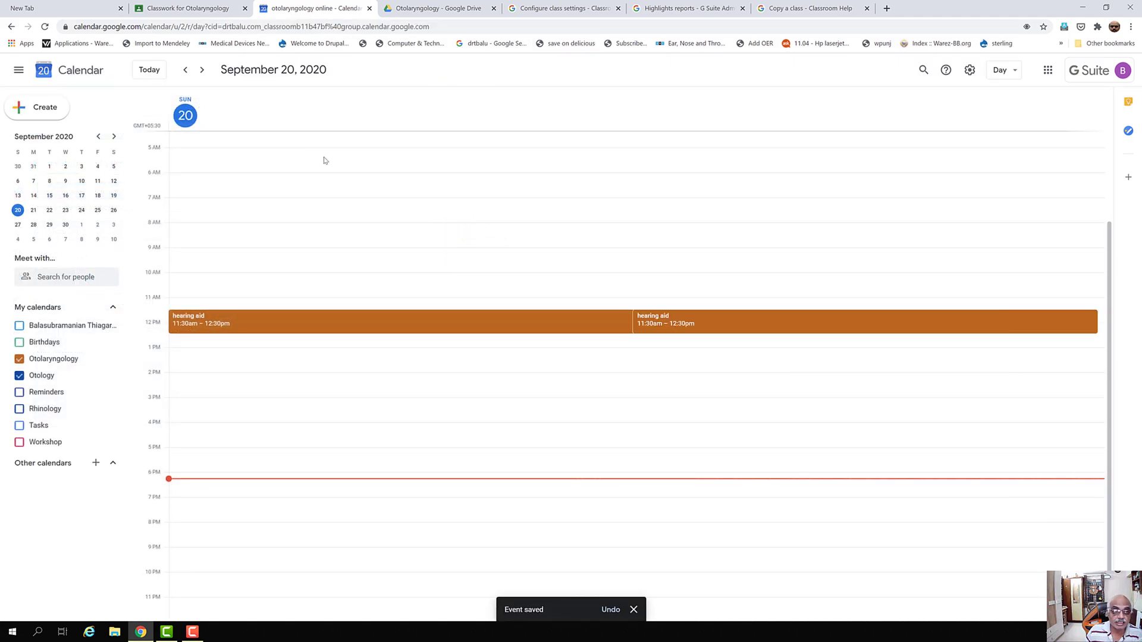
Step: View the summary of the live-streamed Otolaryngology event, open its Google Meet page, and close that page again
click(670, 316)
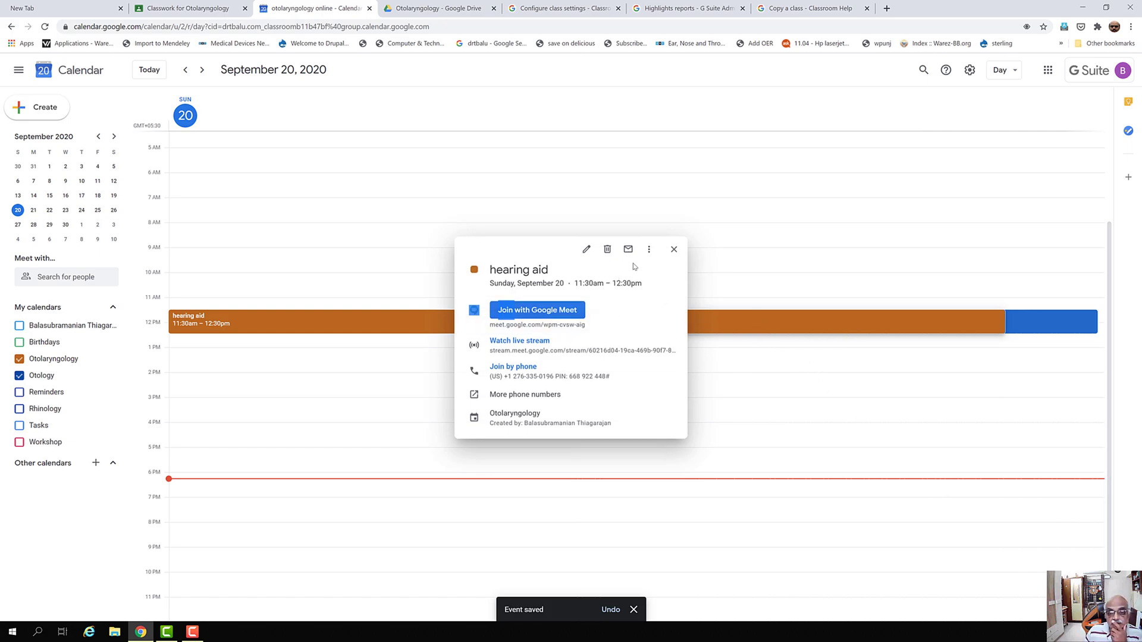
click(674, 249)
click(646, 321)
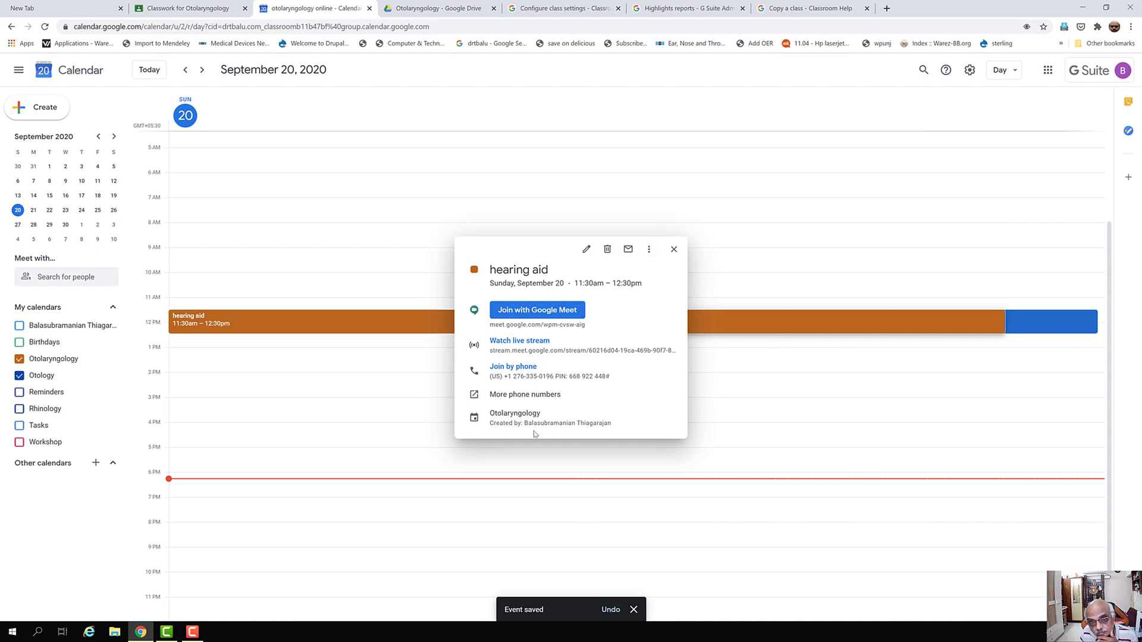
click(516, 314)
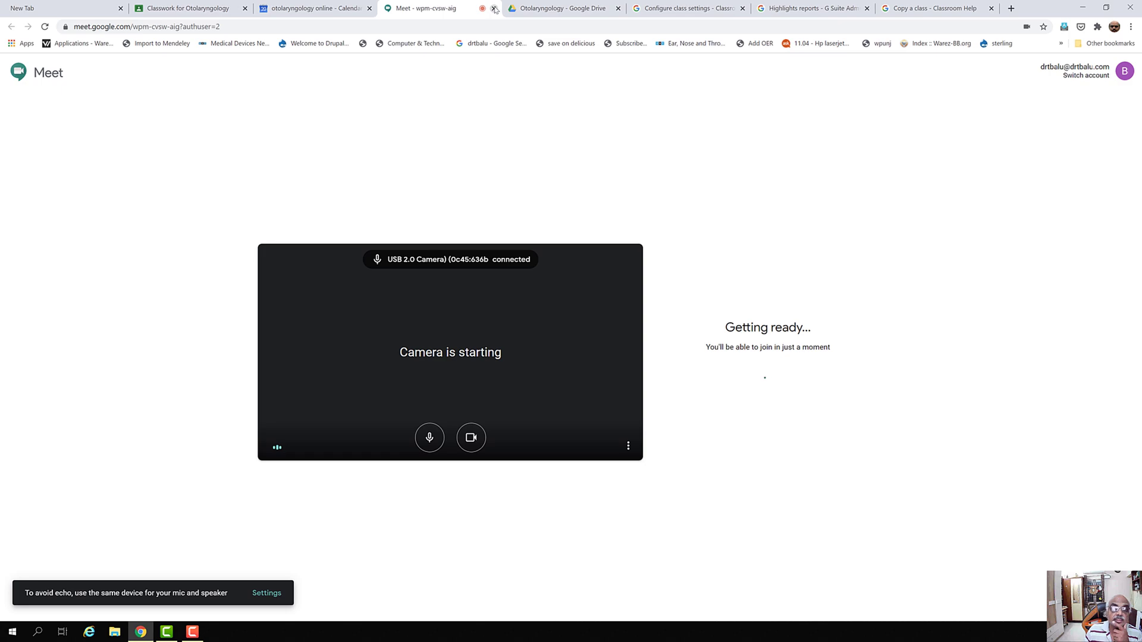
click(493, 8)
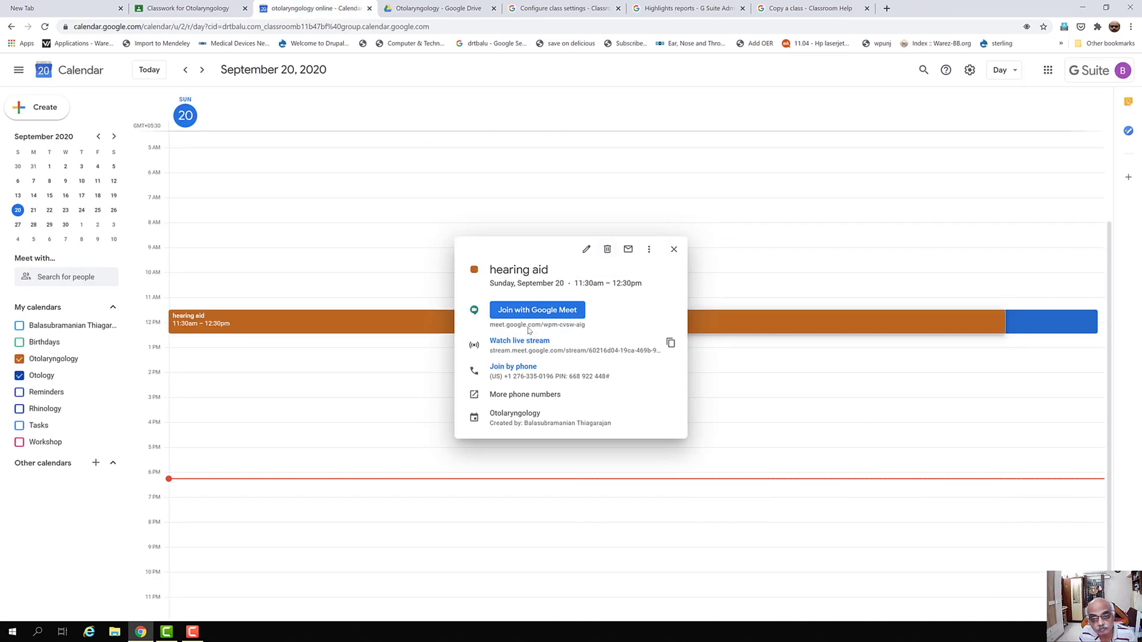
Step: Look over the additional actions of the live-streamed Otolaryngology event and view its publishing code and link
click(652, 252)
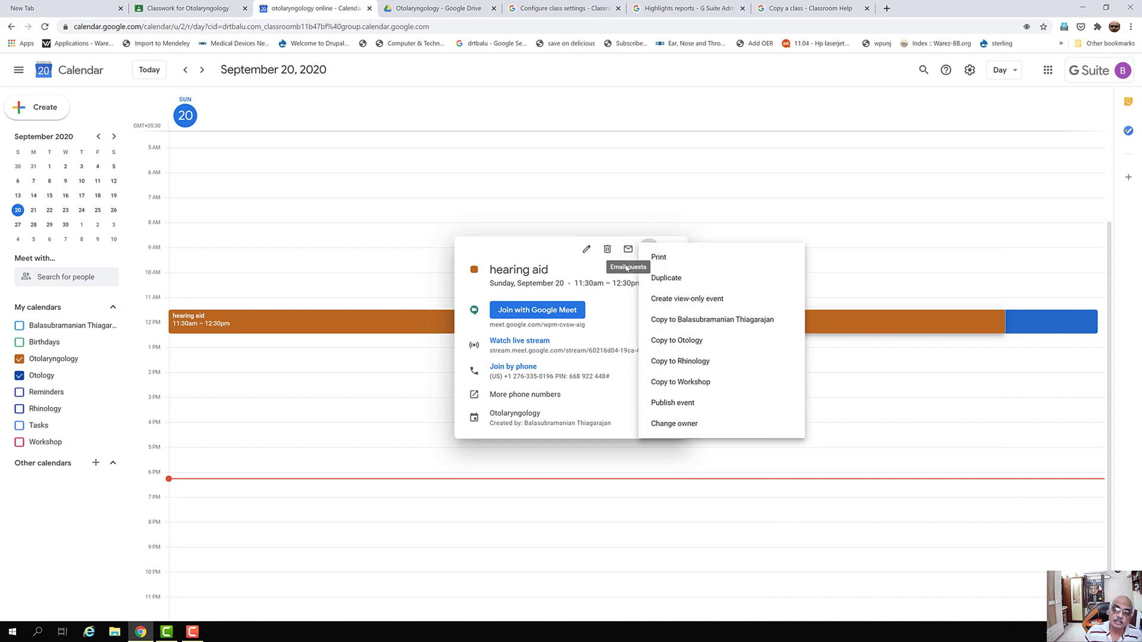
click(511, 221)
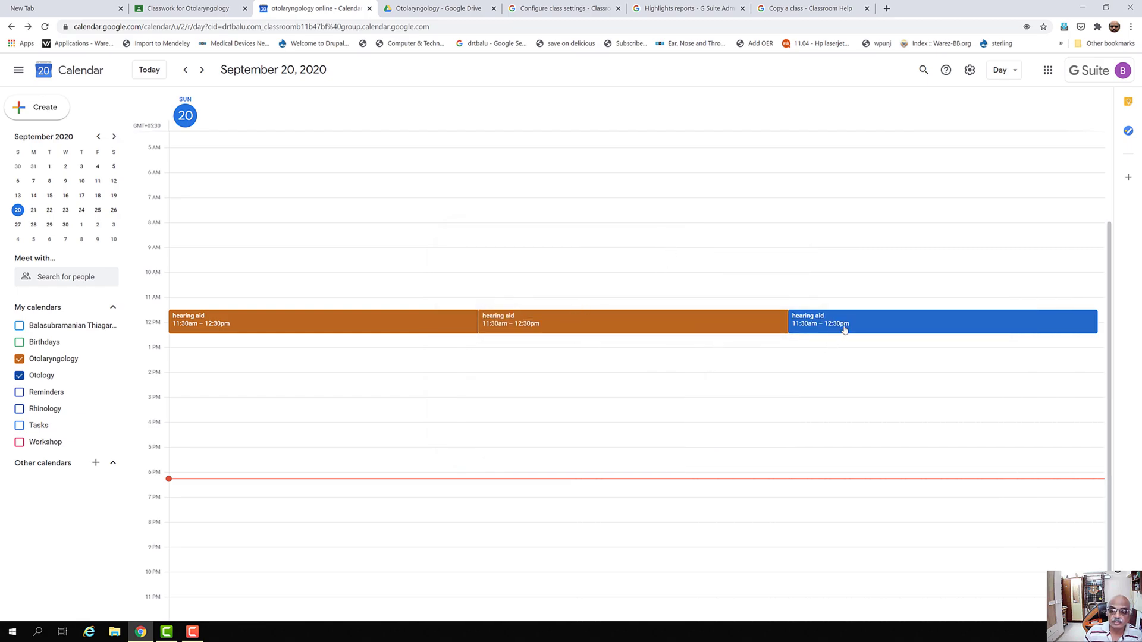
click(523, 329)
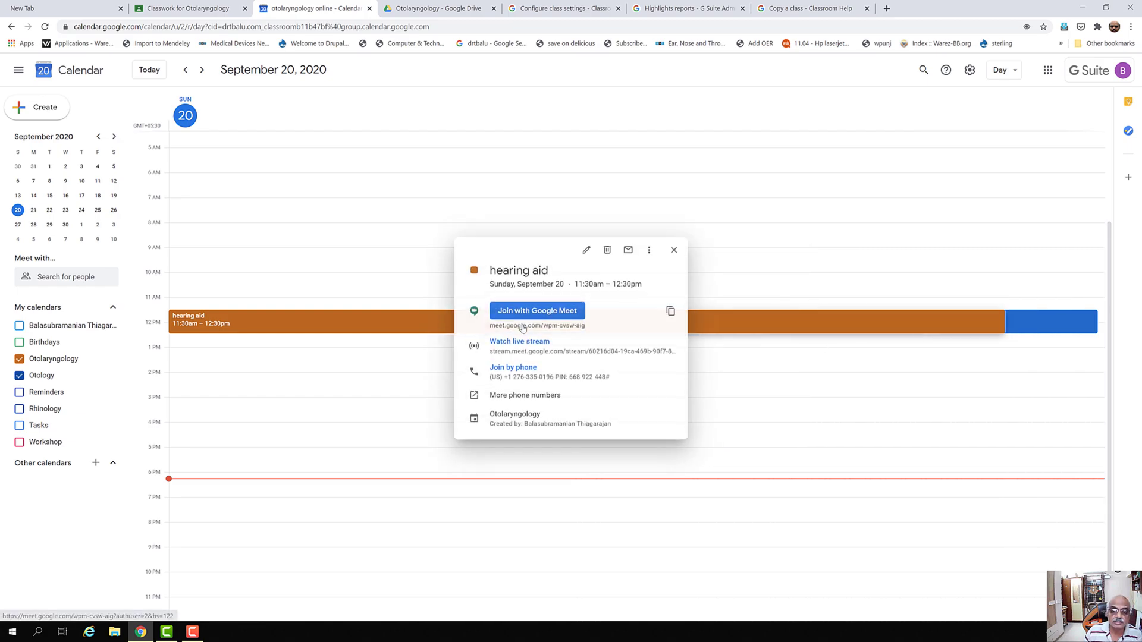
click(650, 251)
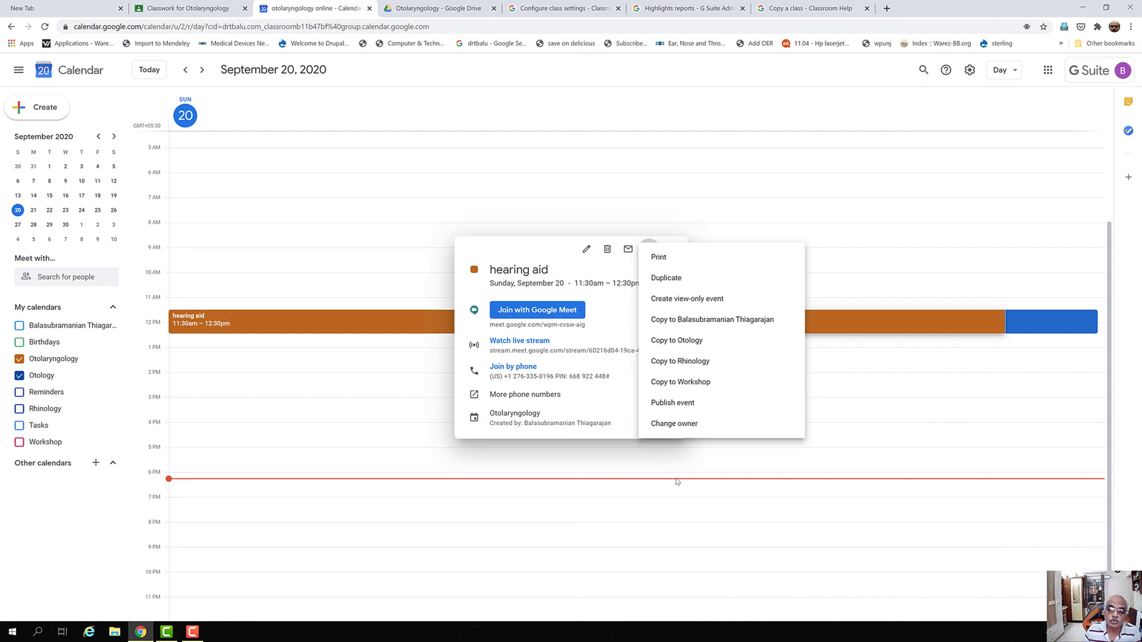
click(667, 409)
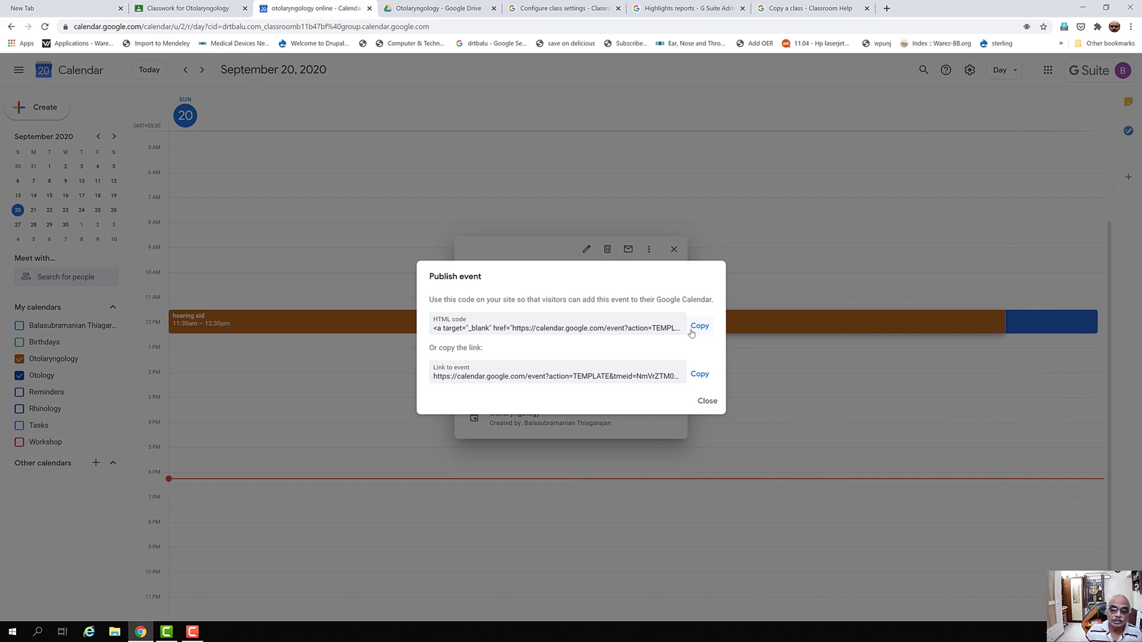
click(707, 401)
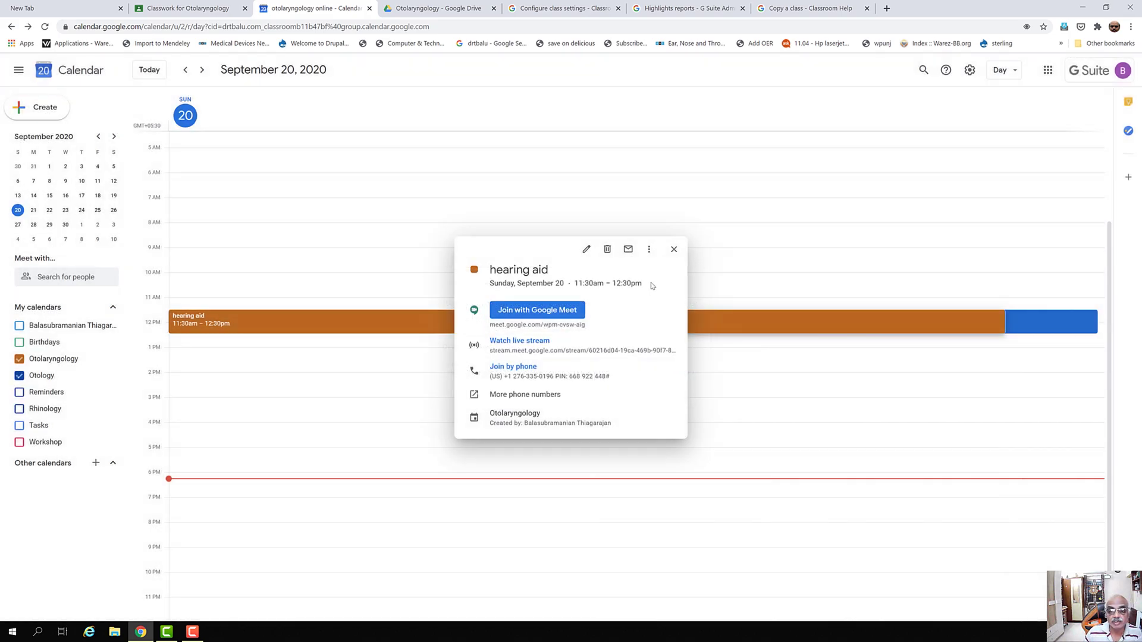
Step: View the change-owner form of the live-streamed Otolaryngology event, then close it and the event summary without assigning an owner
click(650, 250)
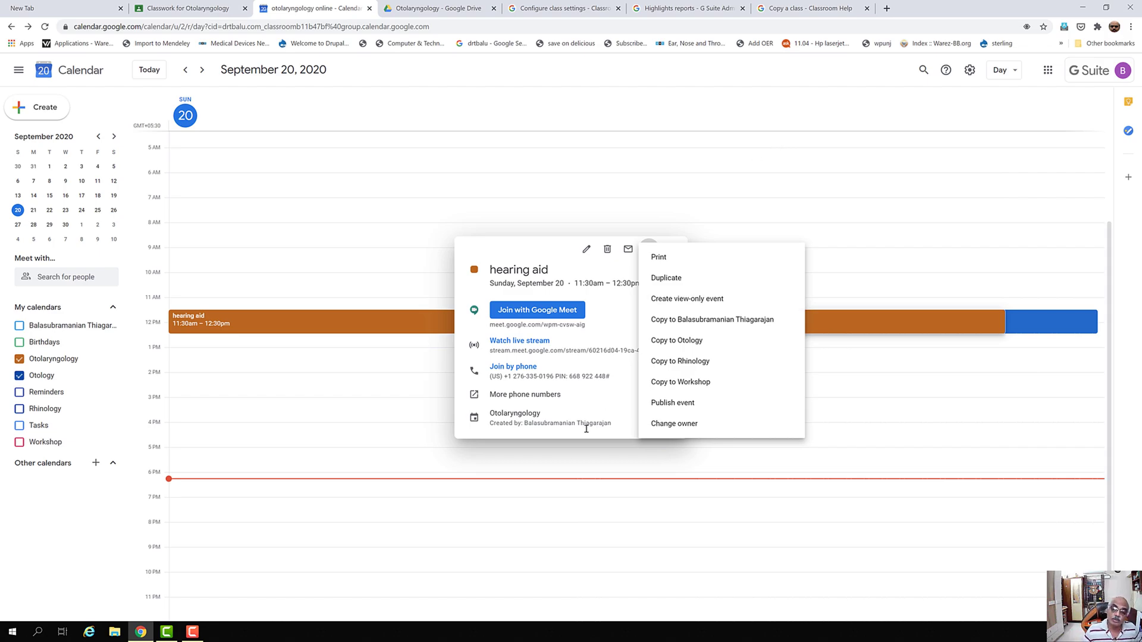
click(693, 431)
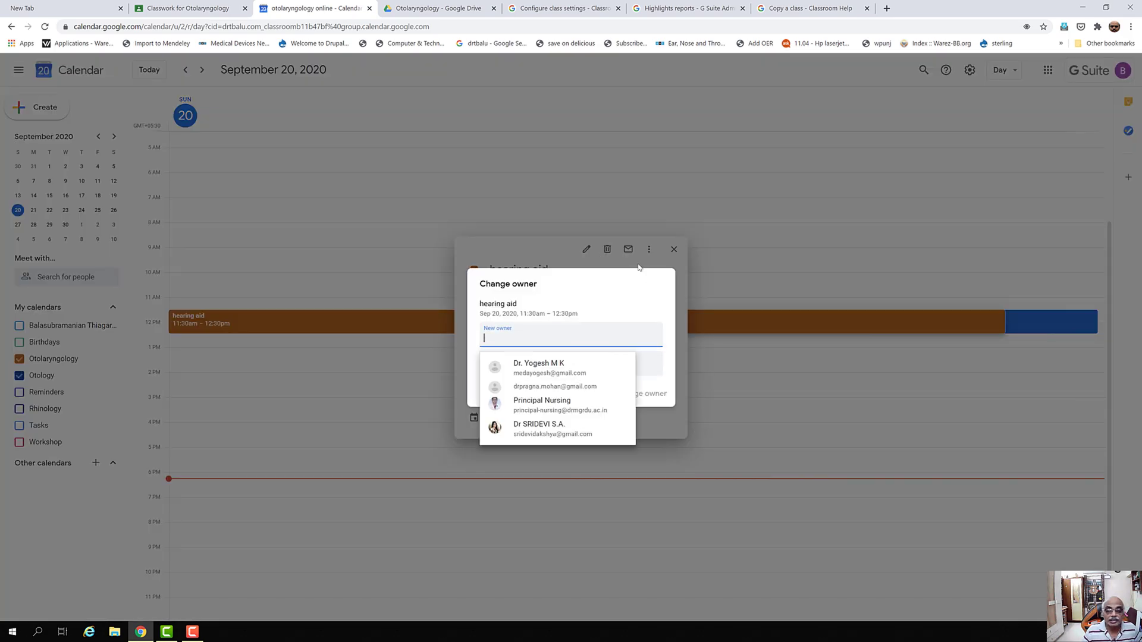
click(675, 249)
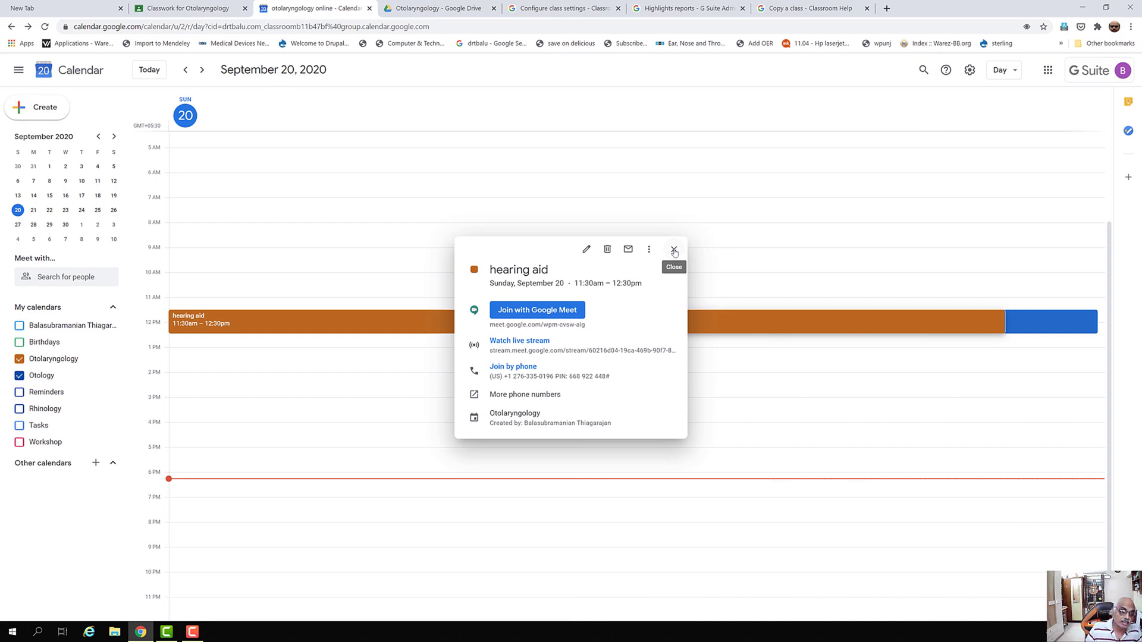
click(674, 251)
Step: Delete both hearing aid events from the Otolaryngology calendar
double_click(398, 322)
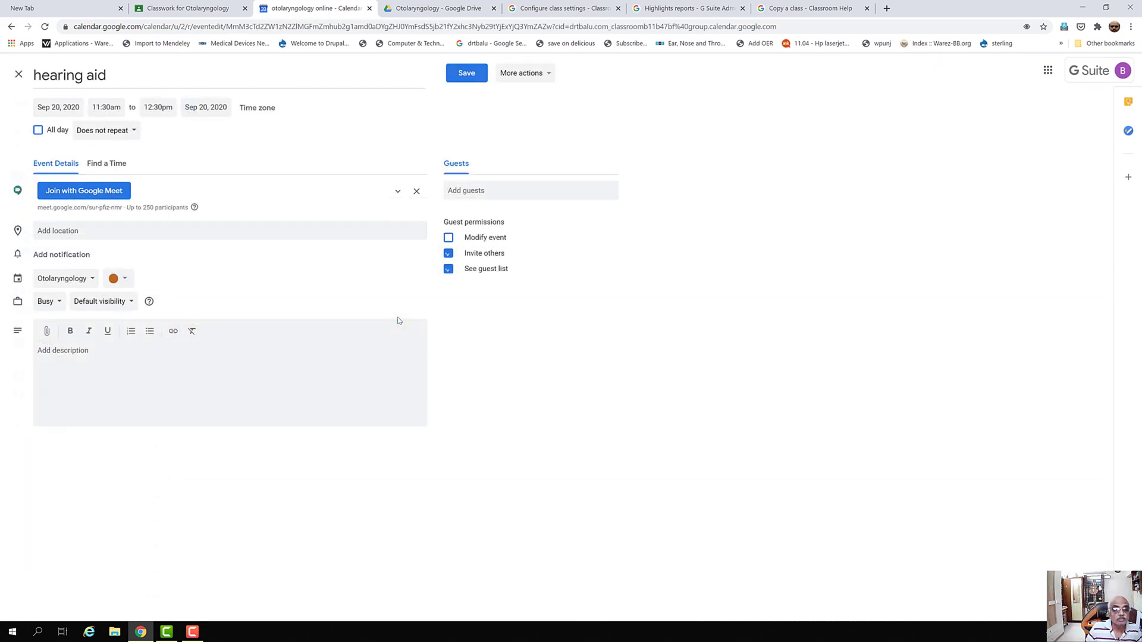
click(542, 74)
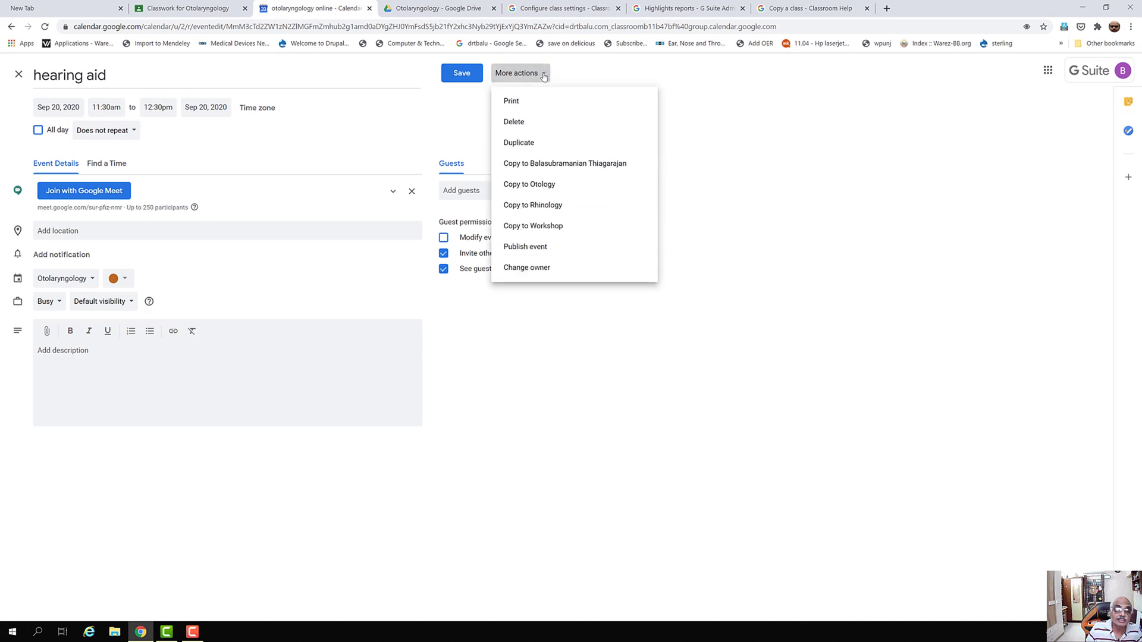
click(524, 128)
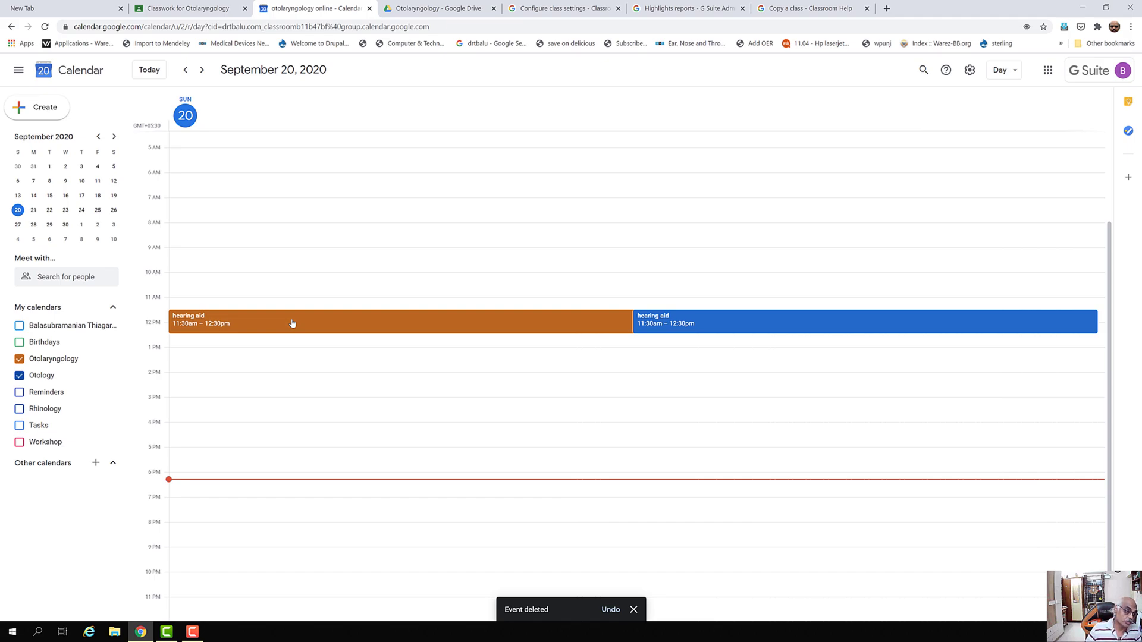
double_click(292, 323)
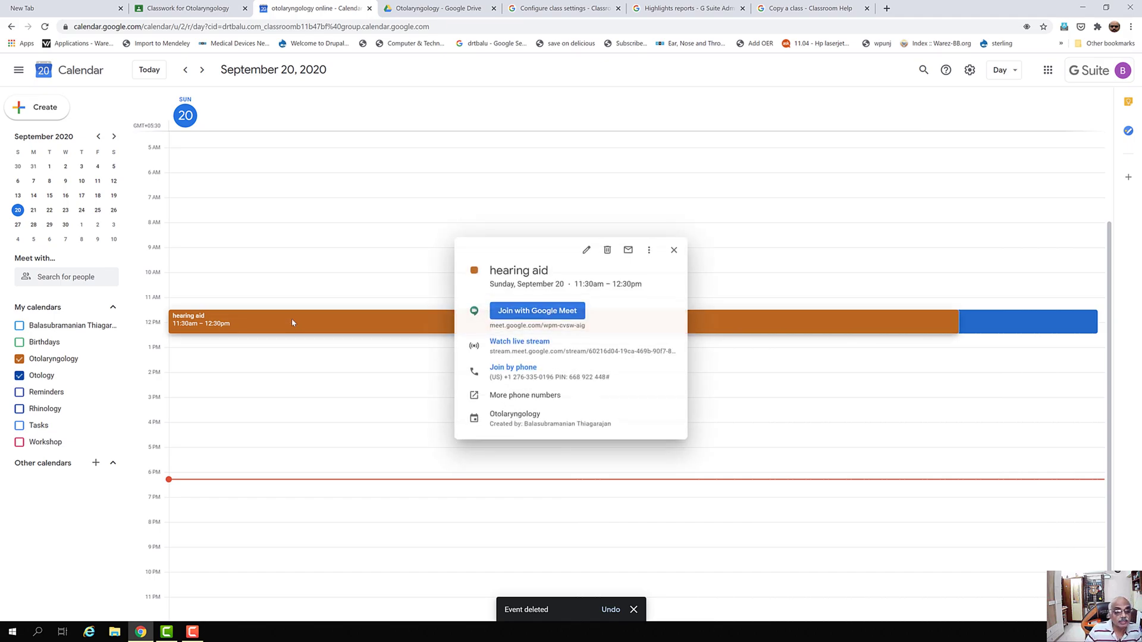
click(549, 73)
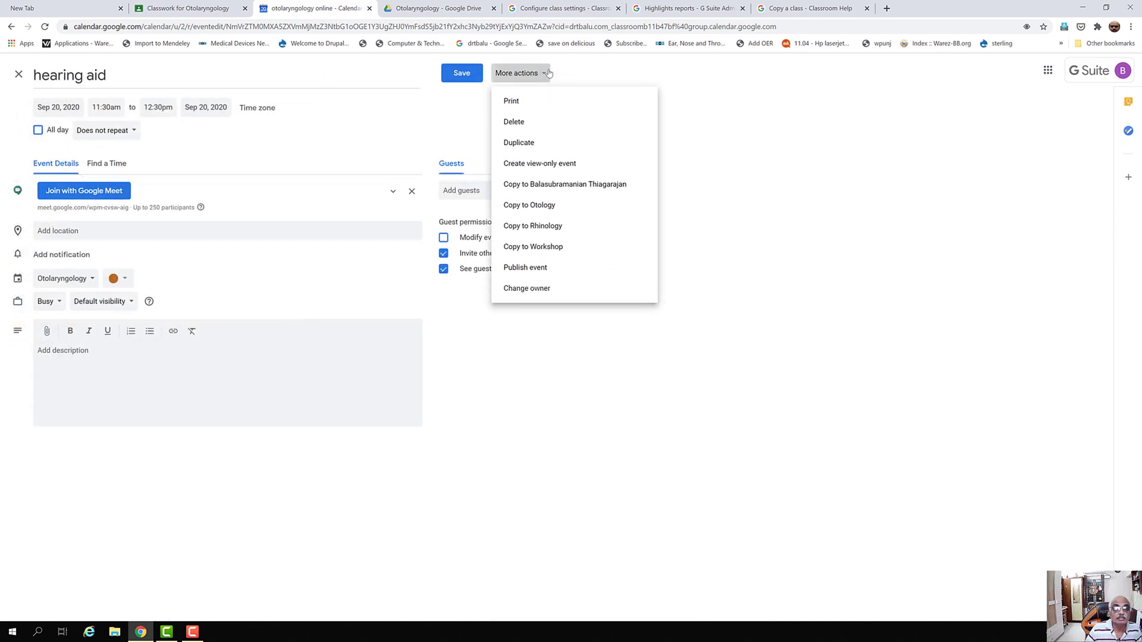
click(535, 131)
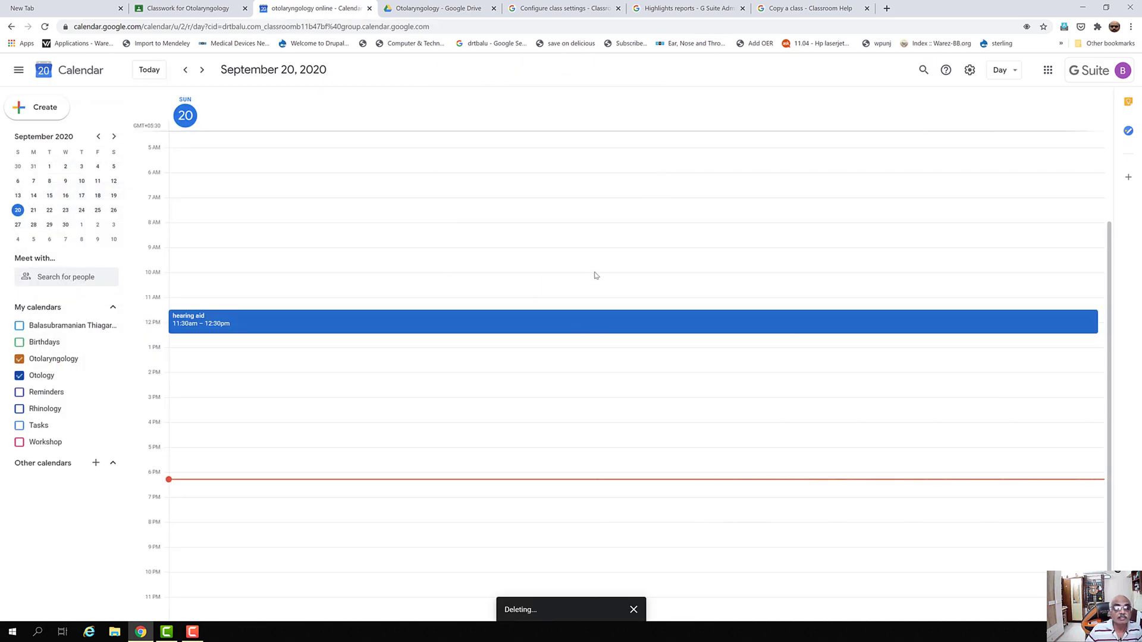
Step: Open the hearing aid event in the Otology calendar on September 20, 2020 and delete it
click(270, 327)
click(269, 327)
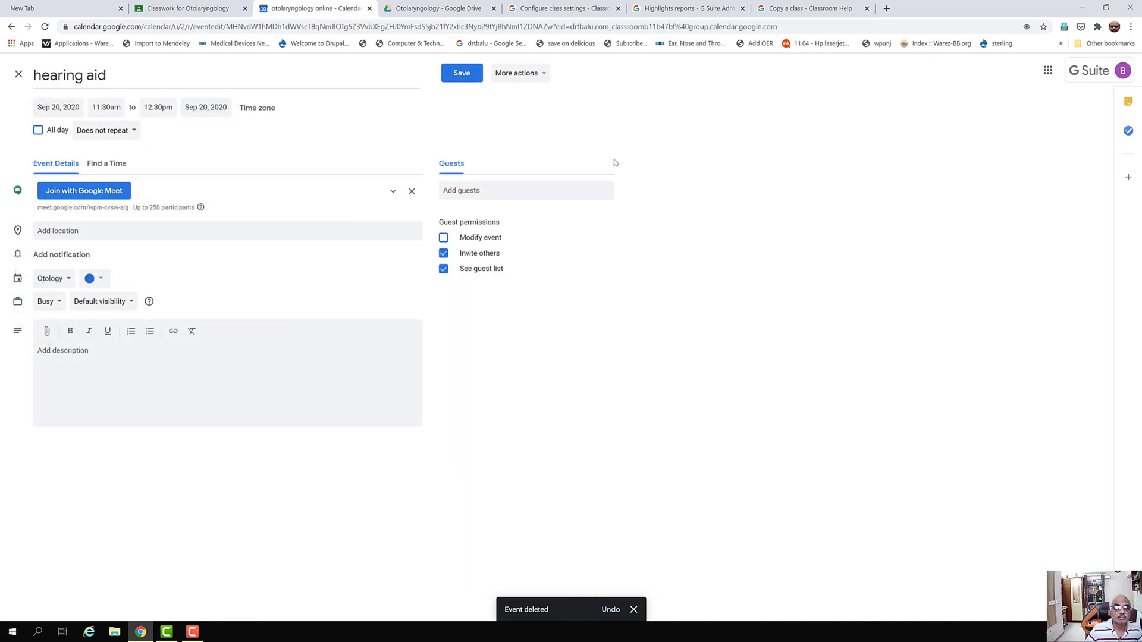
click(543, 73)
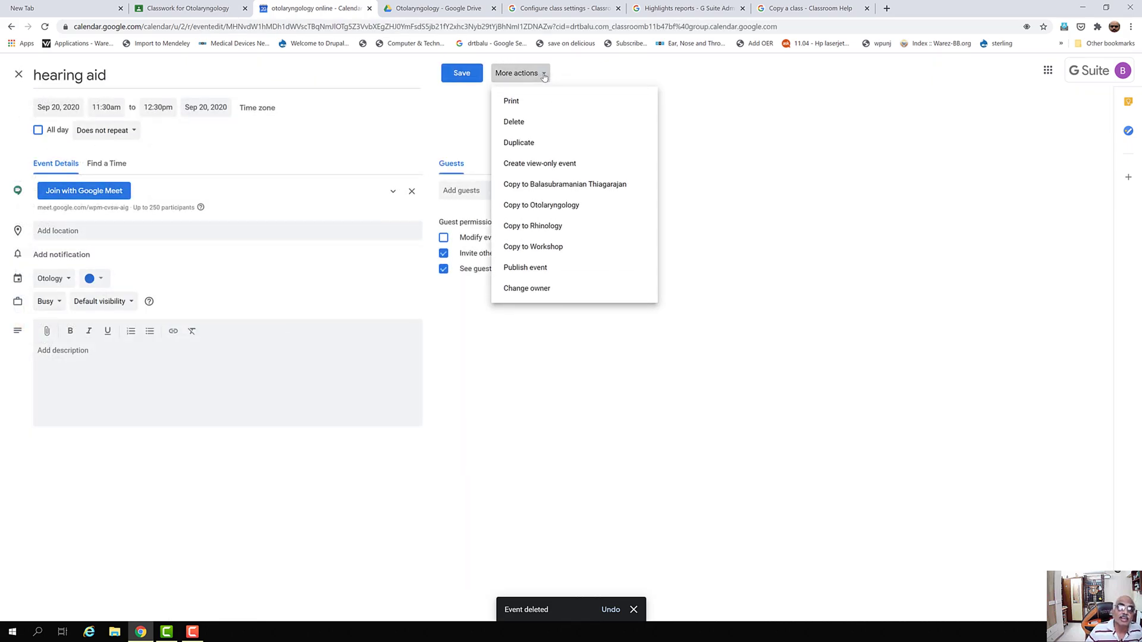
click(525, 123)
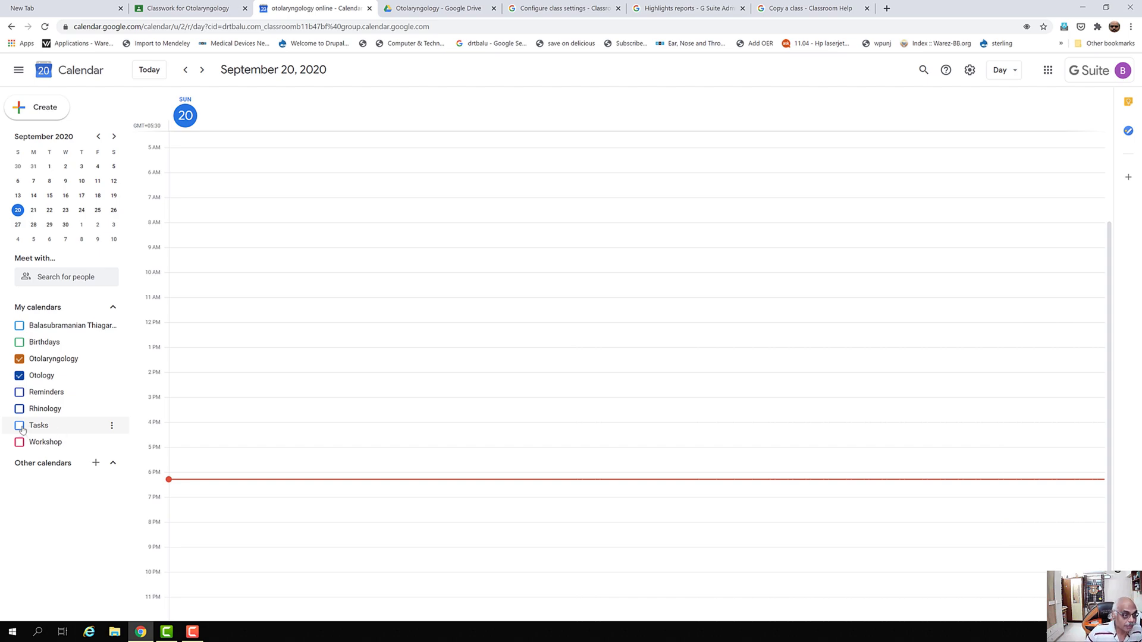
Step: Show the Reminders calendar, set its colour to Radicchio, and hide the Otology calendar
click(22, 394)
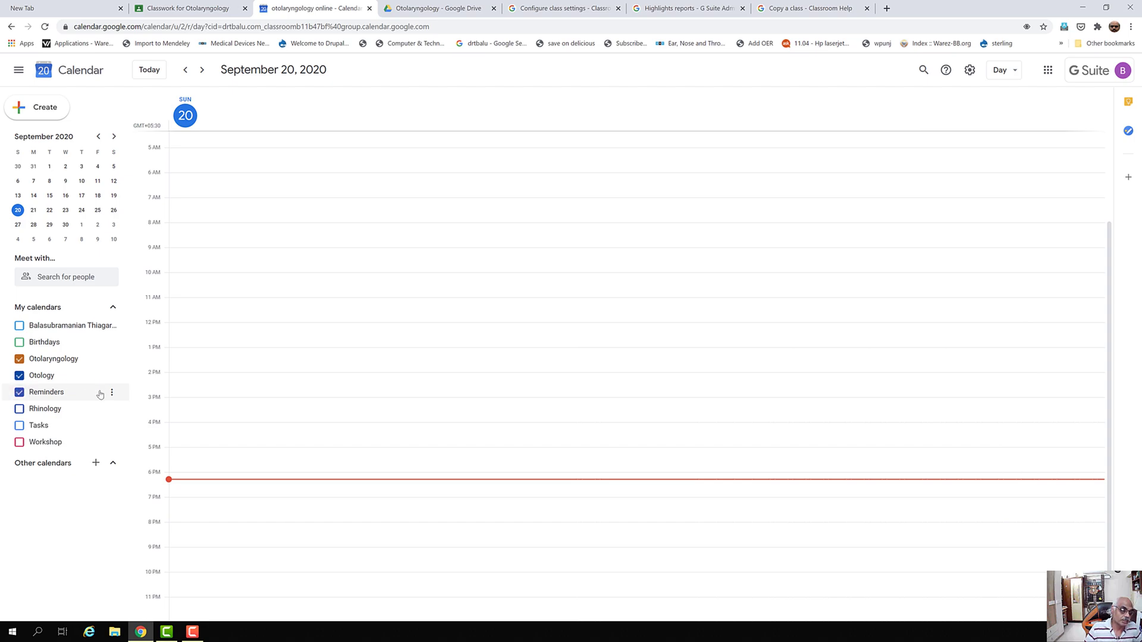
click(20, 393)
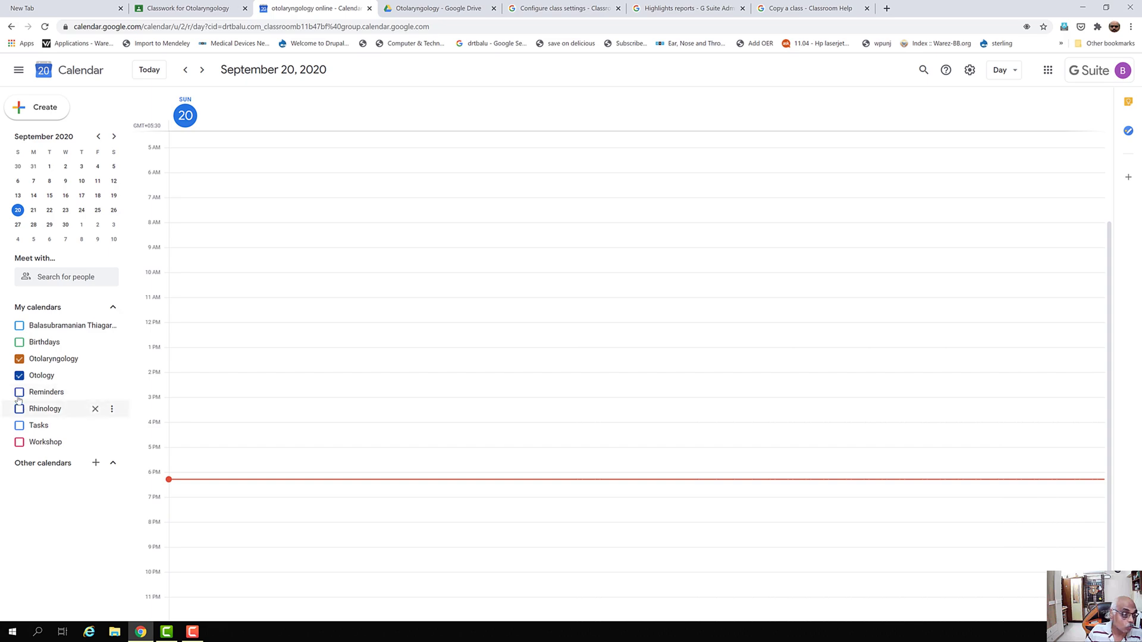
click(20, 393)
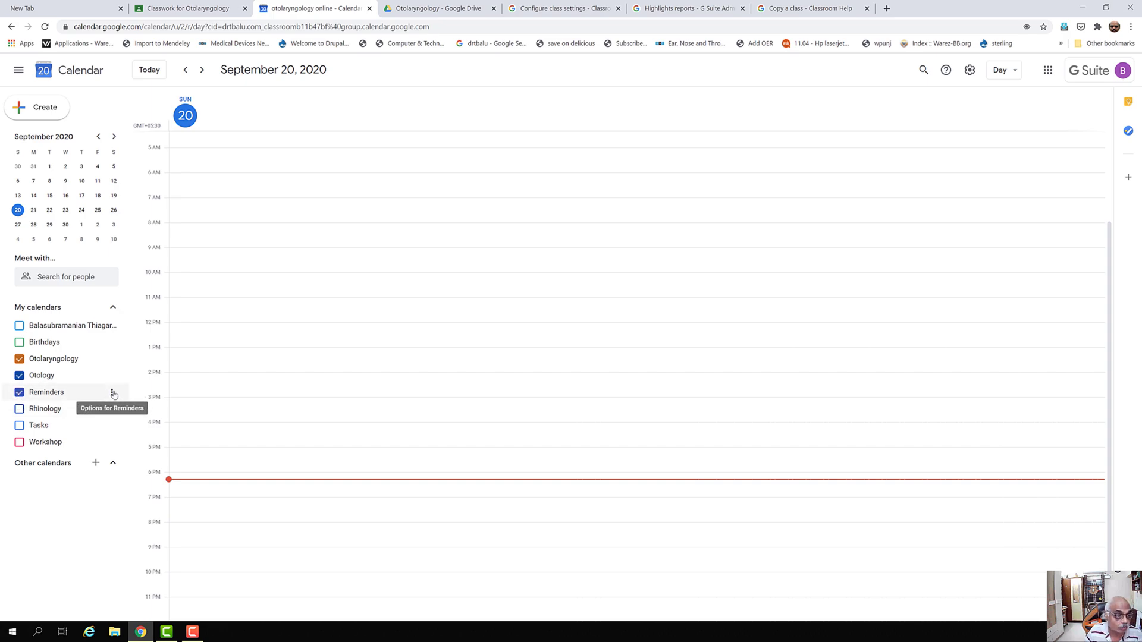
click(113, 393)
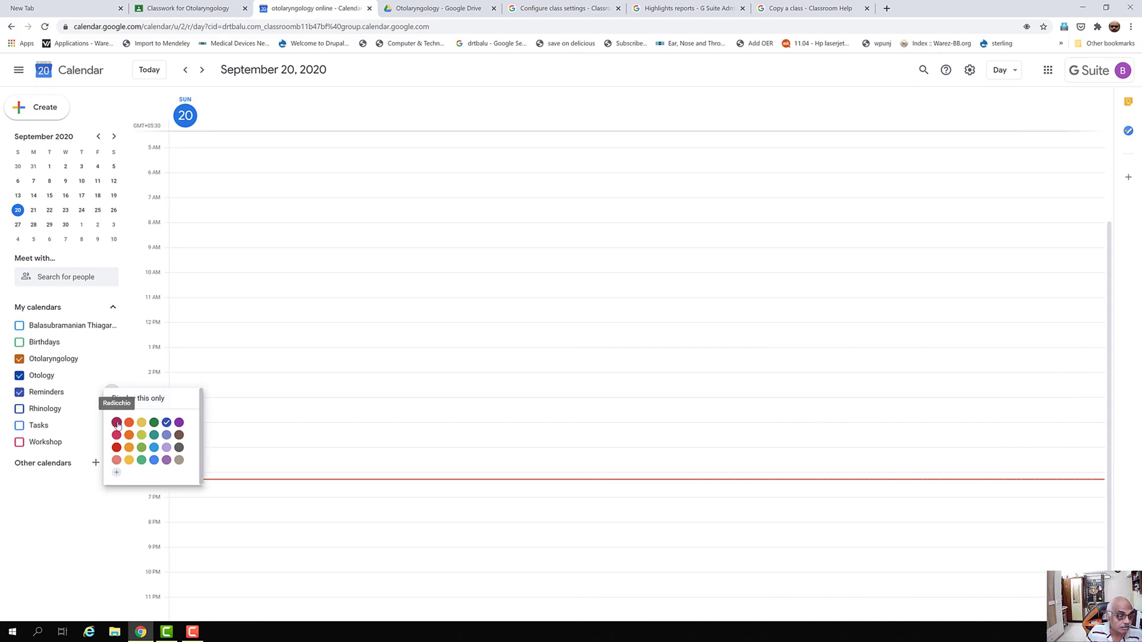
click(117, 423)
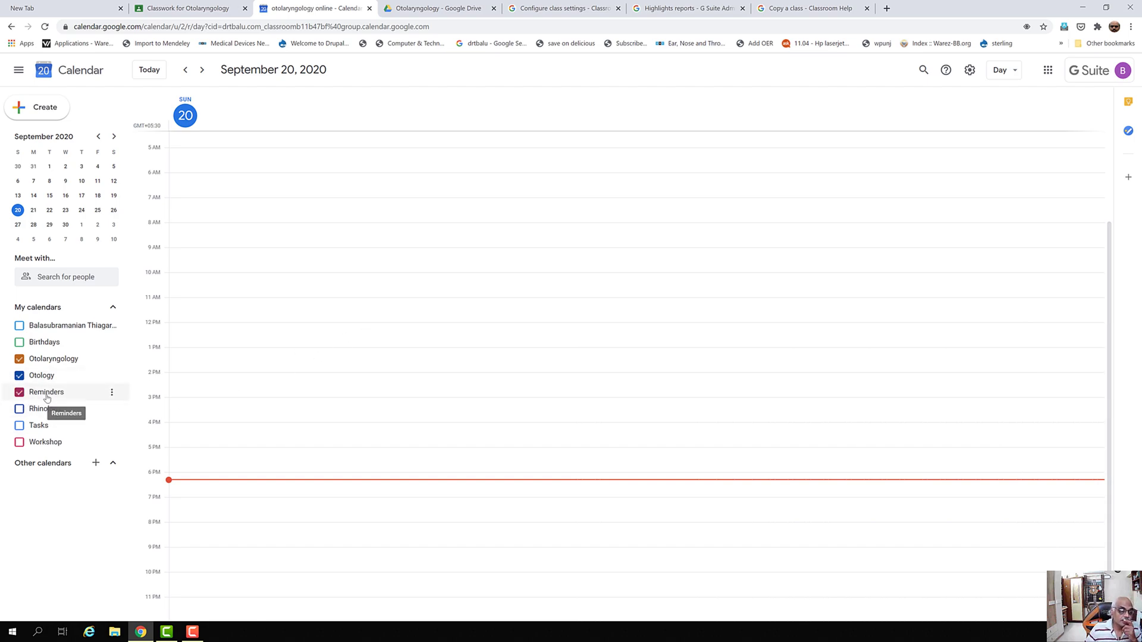
click(20, 377)
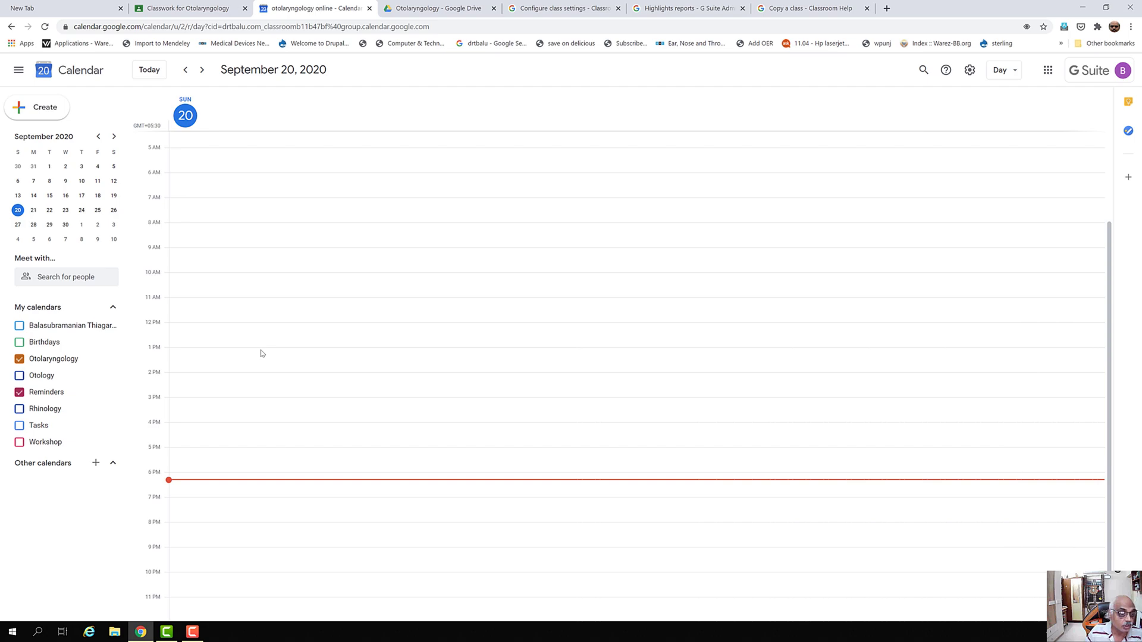
Step: Create a non-repeating reminder titled "Staff meeting" on September 20, 2020 at 12:30pm
click(81, 210)
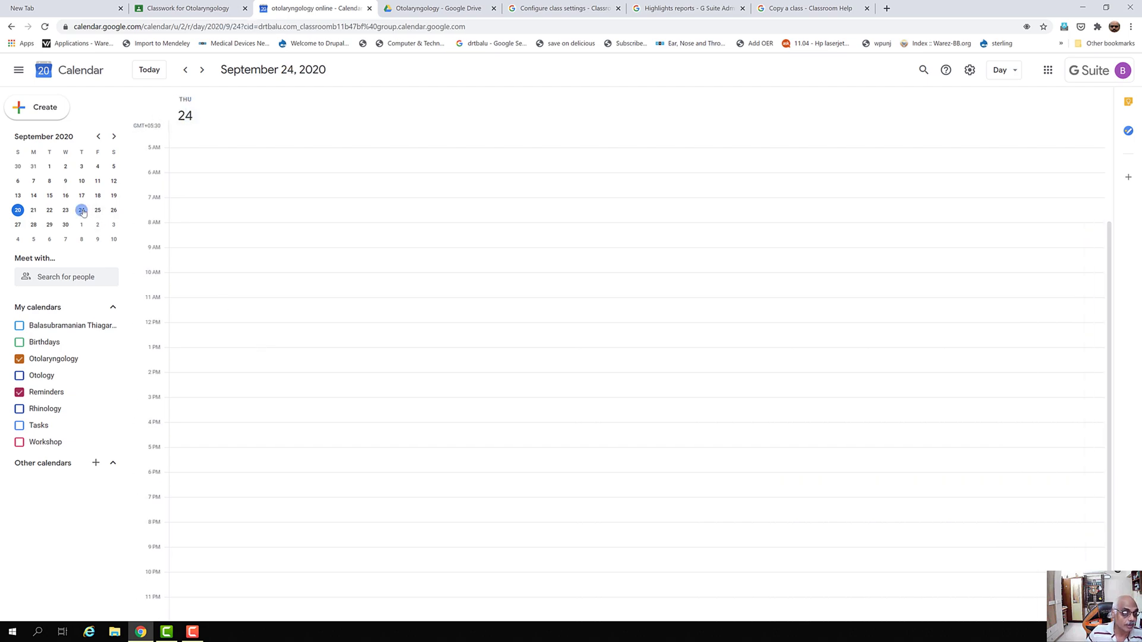
click(215, 342)
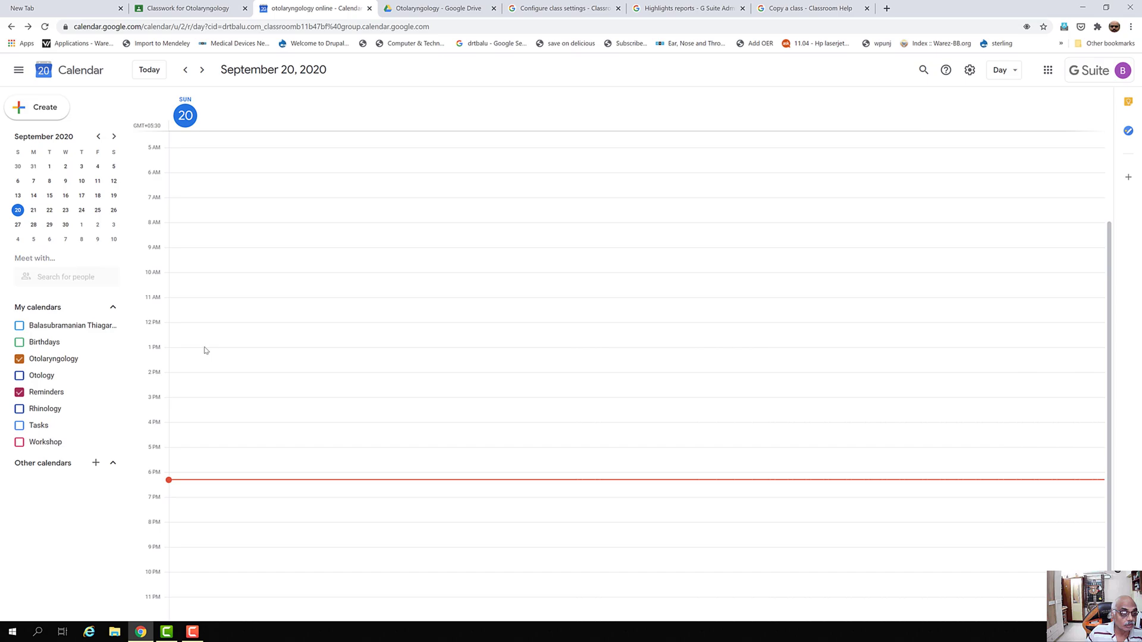
click(204, 350)
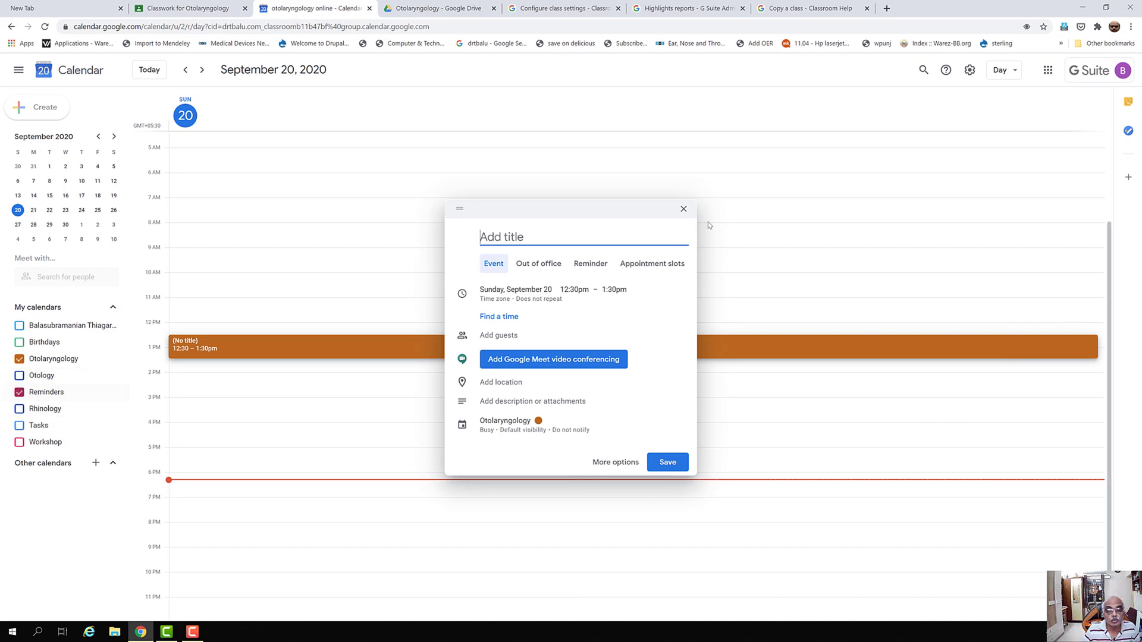
click(592, 266)
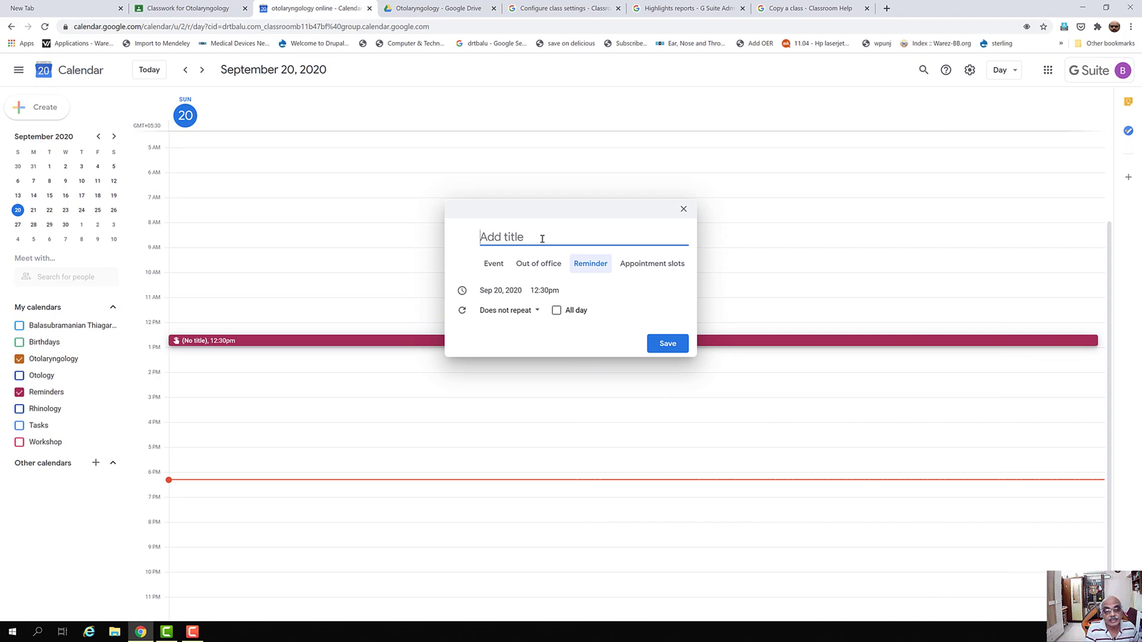
text(Meeti)
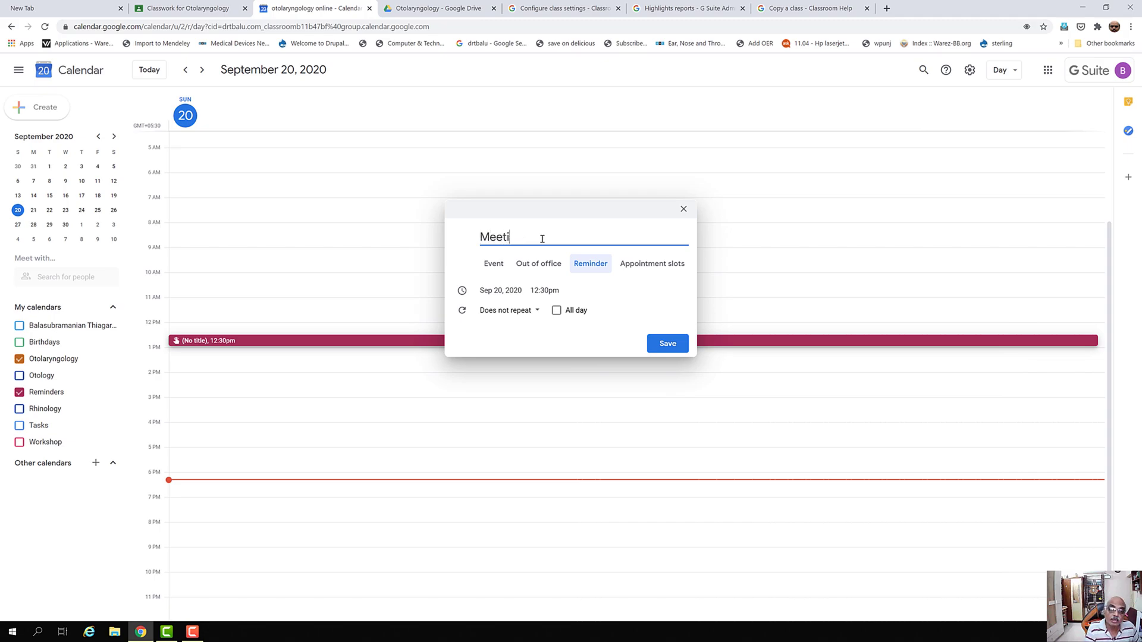
key(BackSpace)
key(BackSpace)
key(BackSpace)
text(Stsaff m)
key(BackSpace)
key(BackSpace)
key(BackSpace)
key(BackSpace)
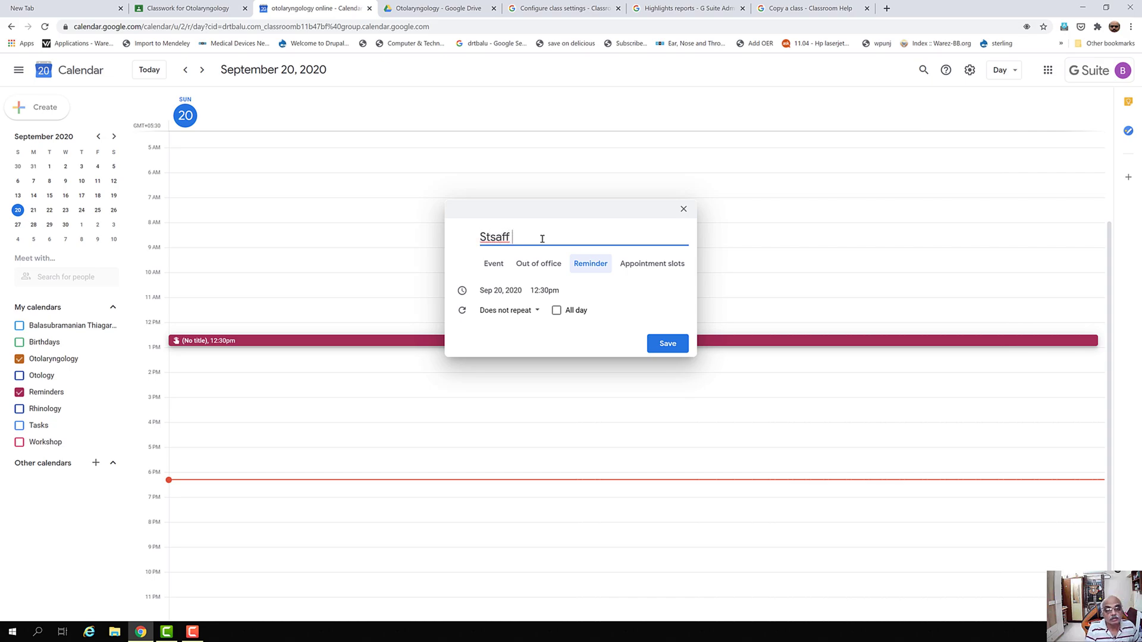
text(ff meeting)
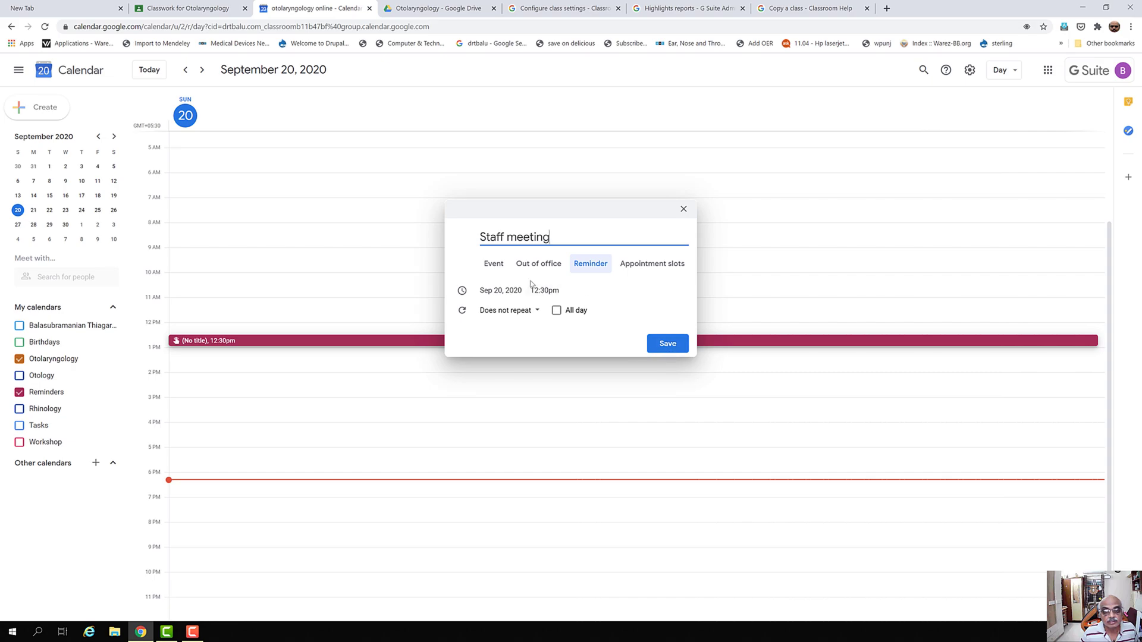
click(668, 349)
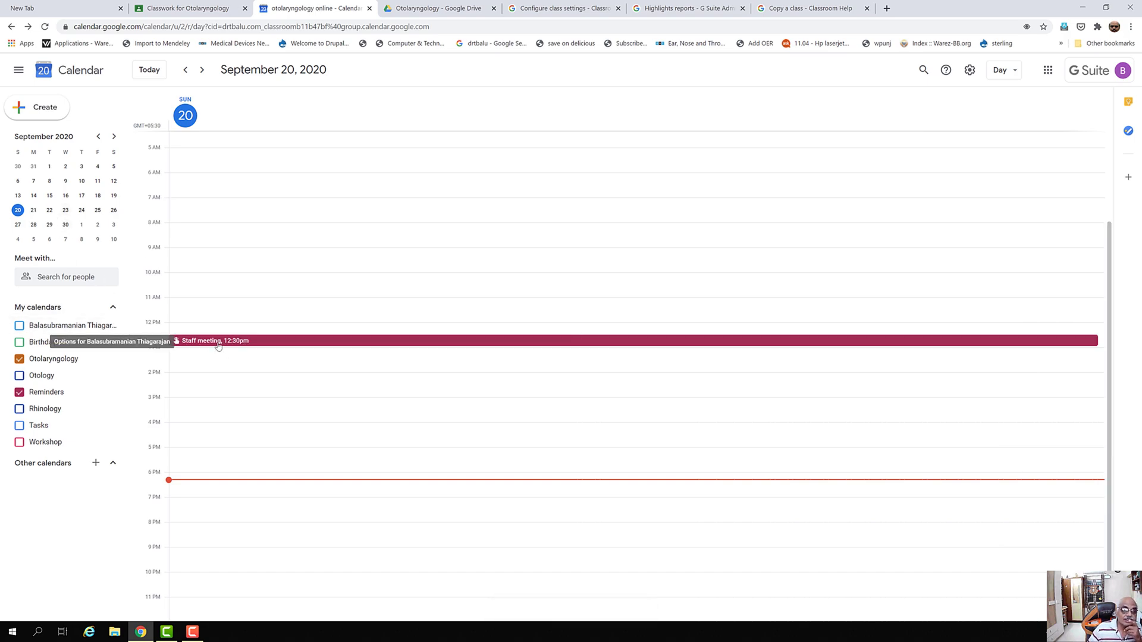
Step: View the edit form of the Staff meeting reminder without changing anything, and delete the reminder
click(219, 342)
click(627, 298)
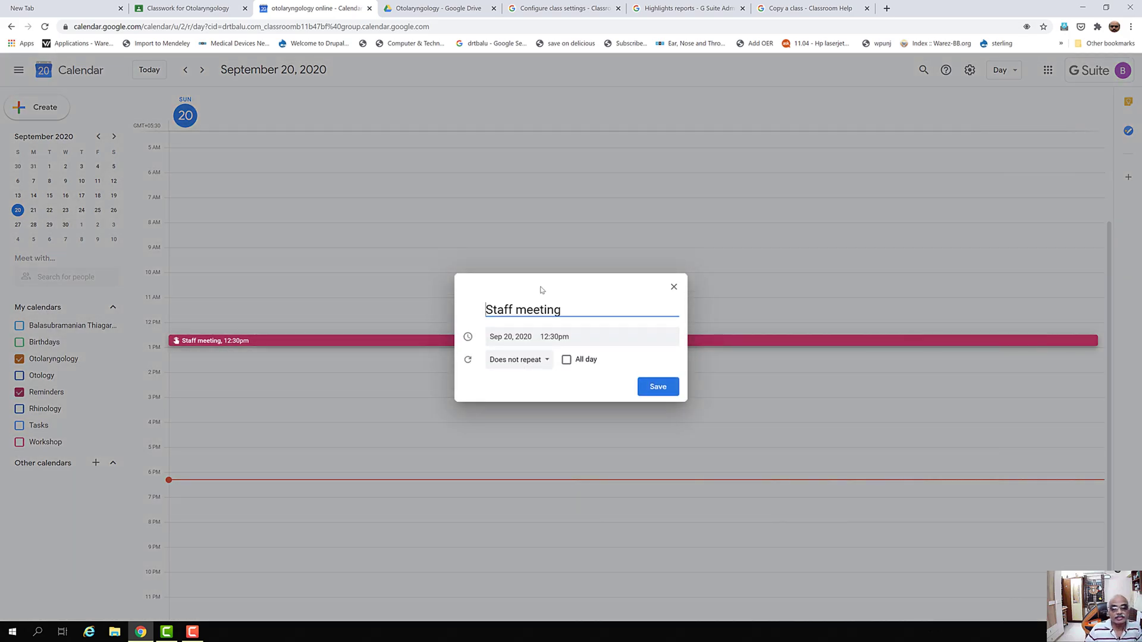
click(674, 287)
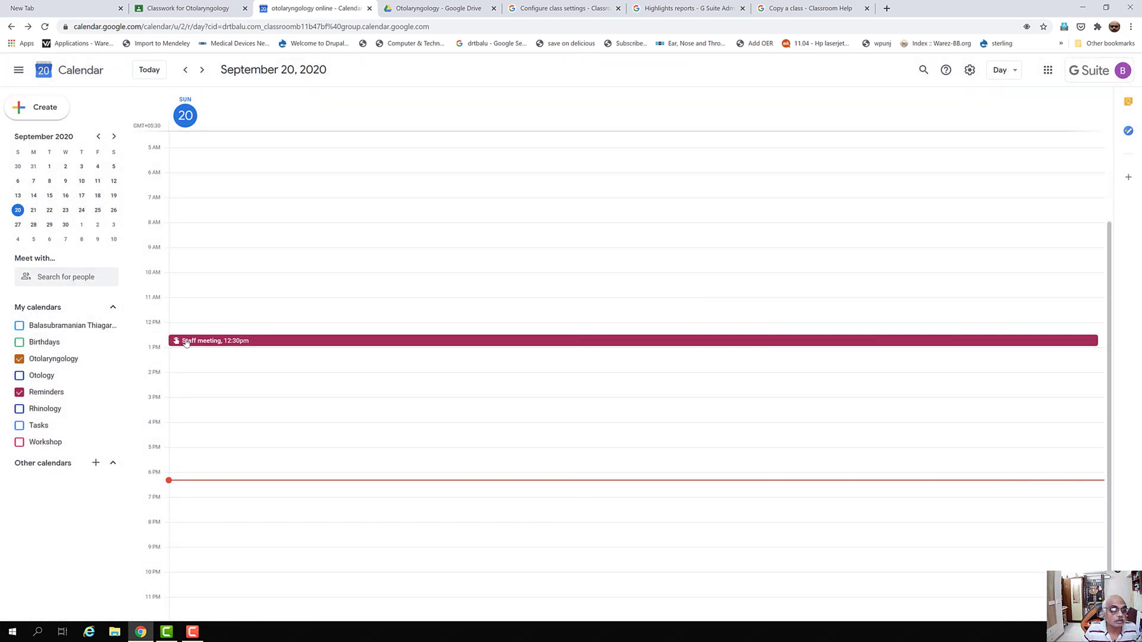
double_click(183, 341)
click(655, 394)
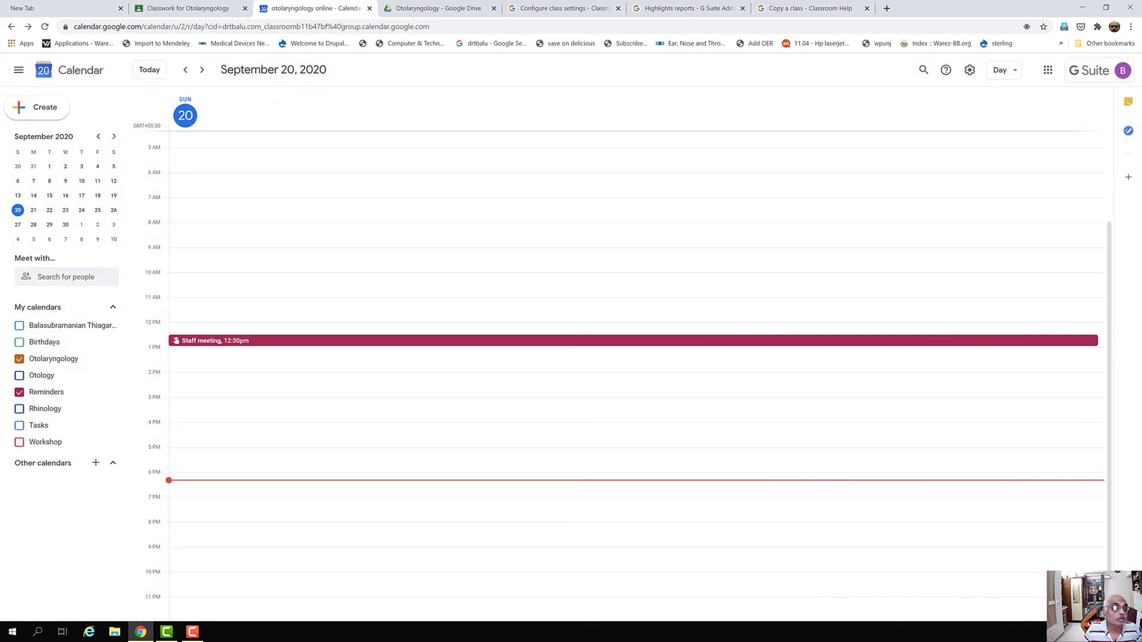
right_click(355, 343)
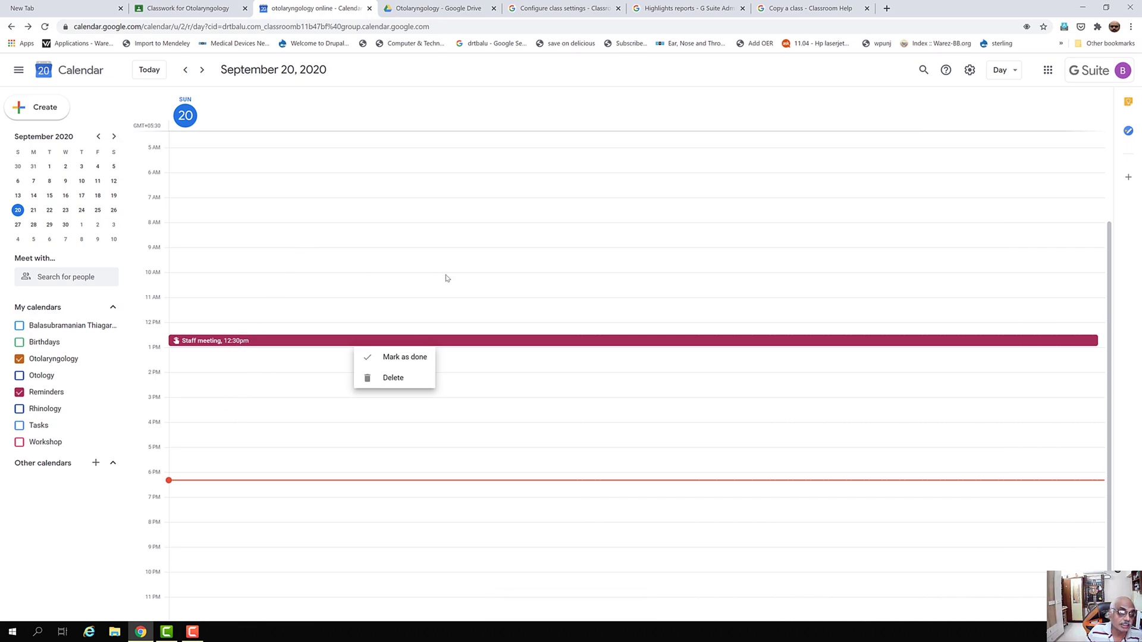
click(398, 387)
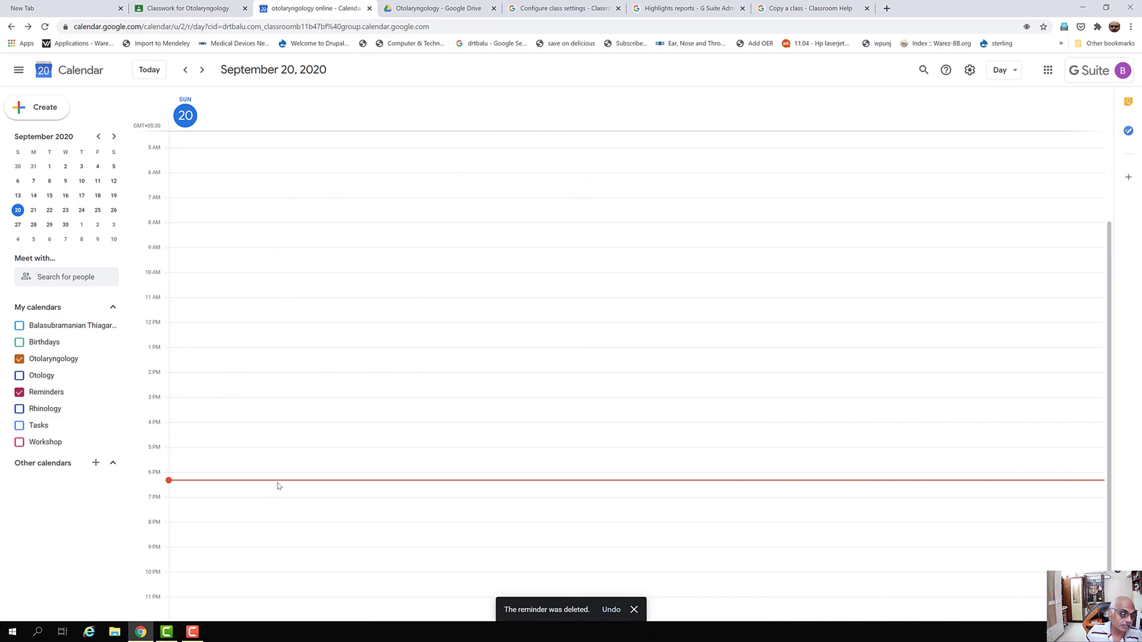
Step: Show the Tasks calendar and create a task titled "Need to value 20 answer scripts" on September 22, 2020 at 12:00pm in My Tasks
click(20, 425)
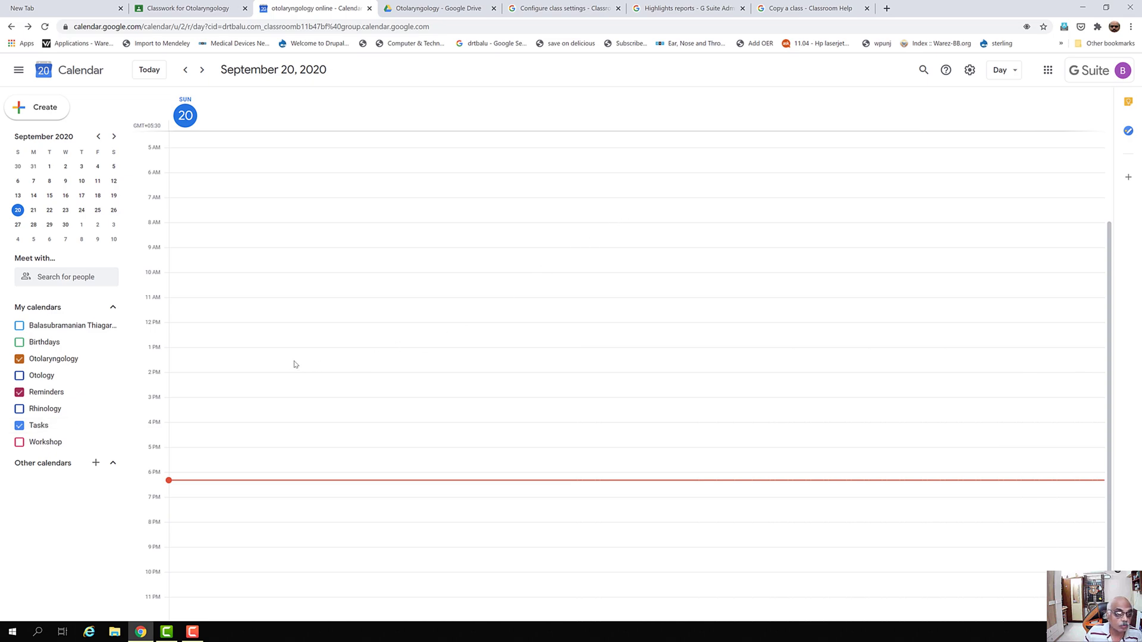
click(49, 210)
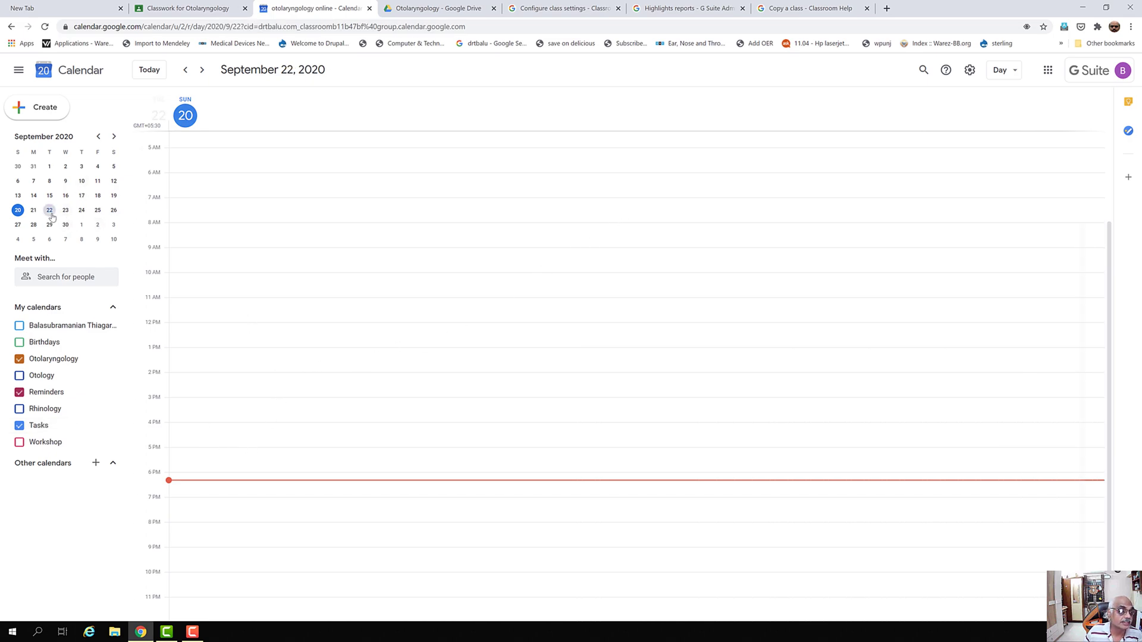
click(177, 327)
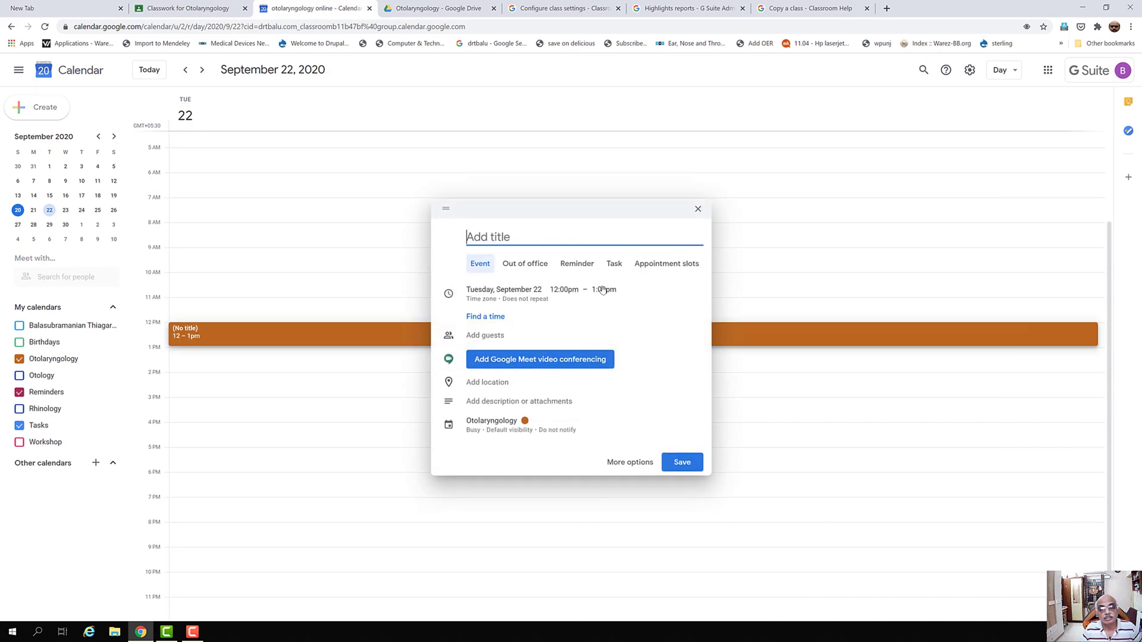
click(613, 264)
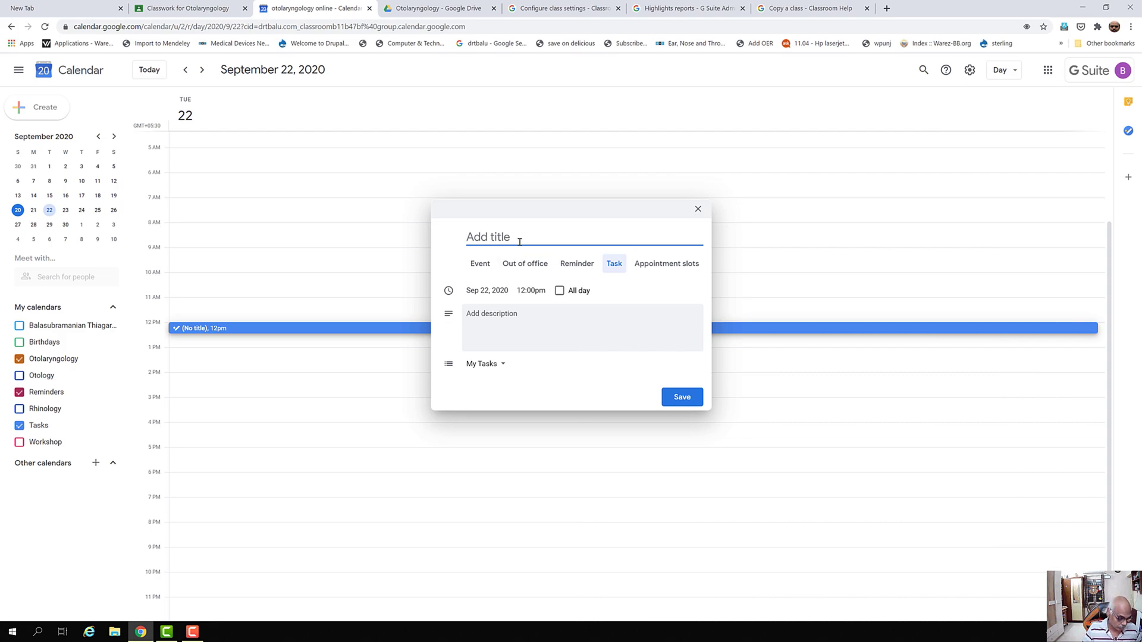
text(Need to value 20 answer scripts)
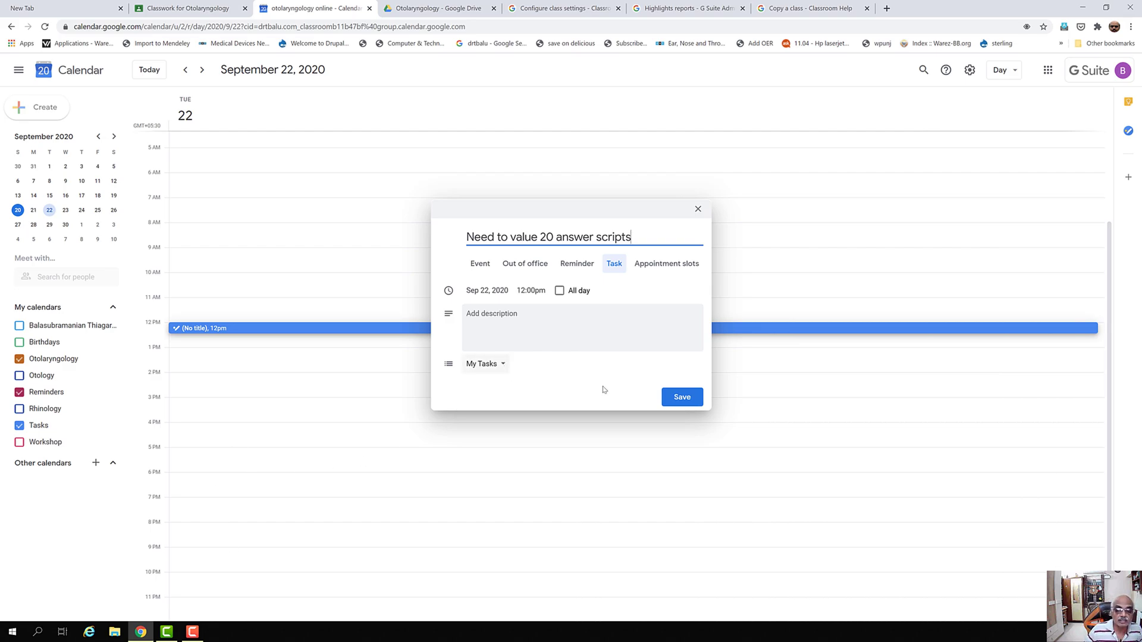
click(680, 403)
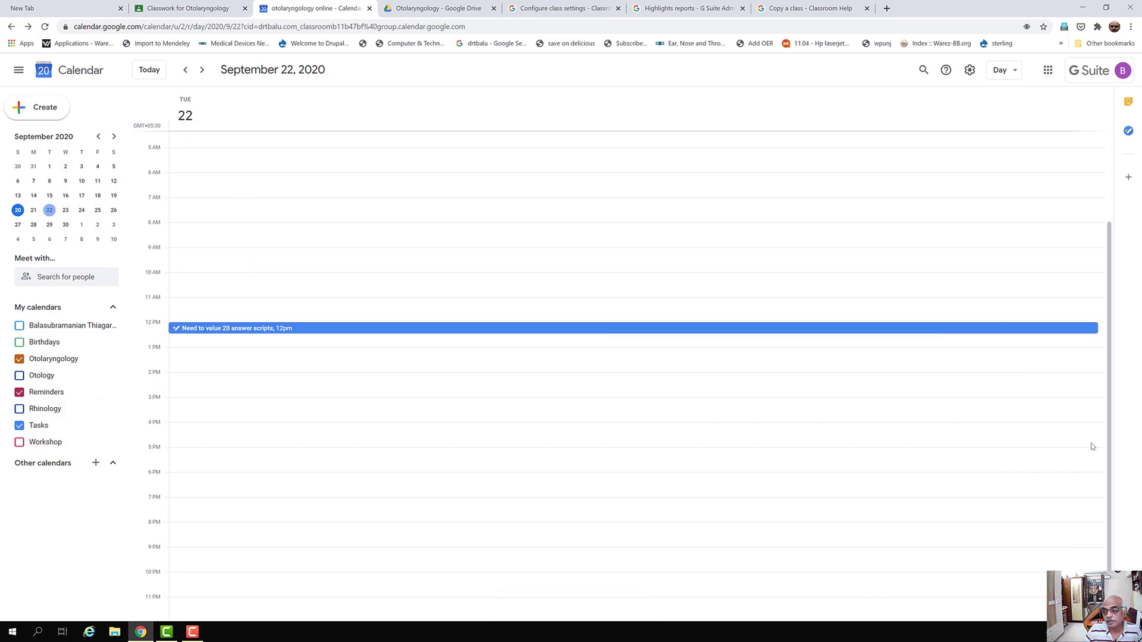
Step: Delete the "Need to value 20 answer scripts" task from September 22
right_click(185, 331)
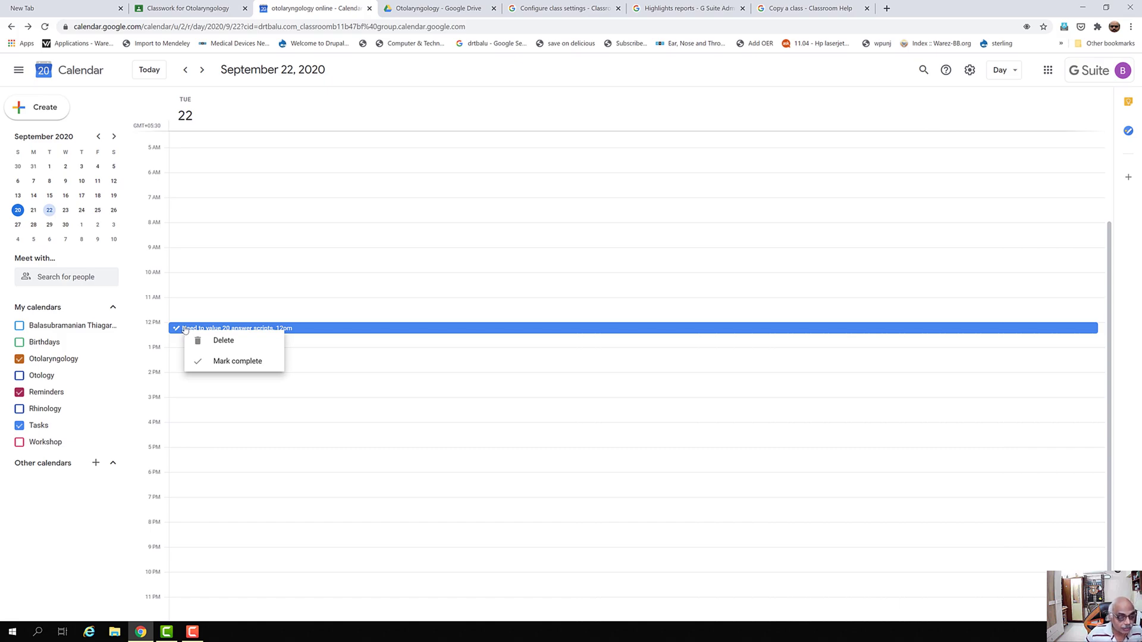
click(230, 347)
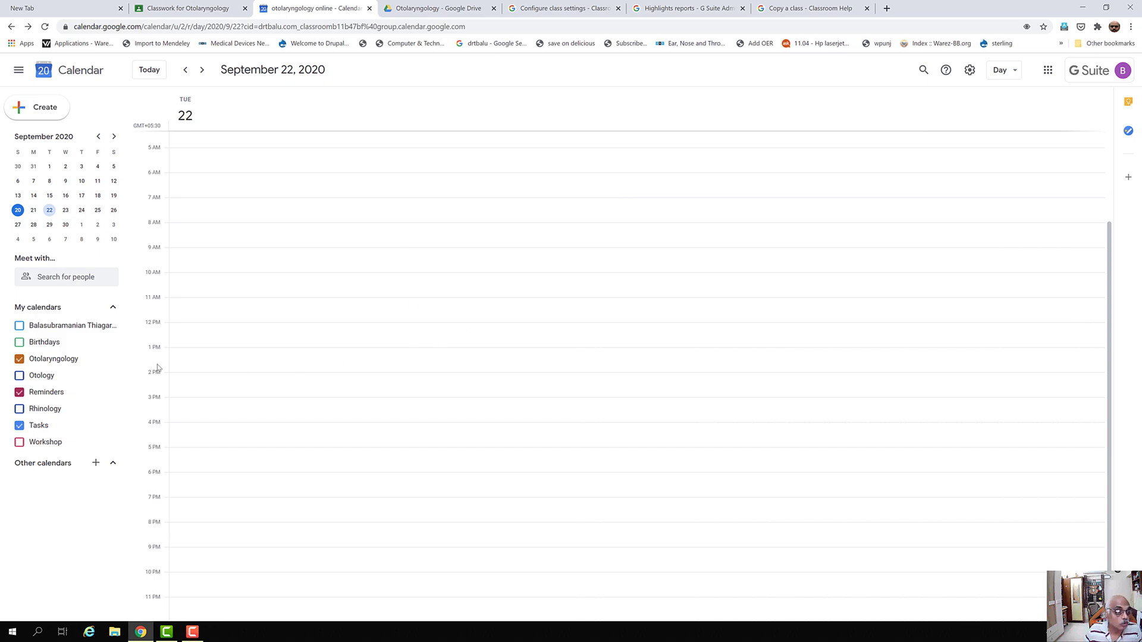
Step: Switch the calendar to the Week view and delete the Anatomy event on Monday, September 21
scroll(1101, 387, up, 3)
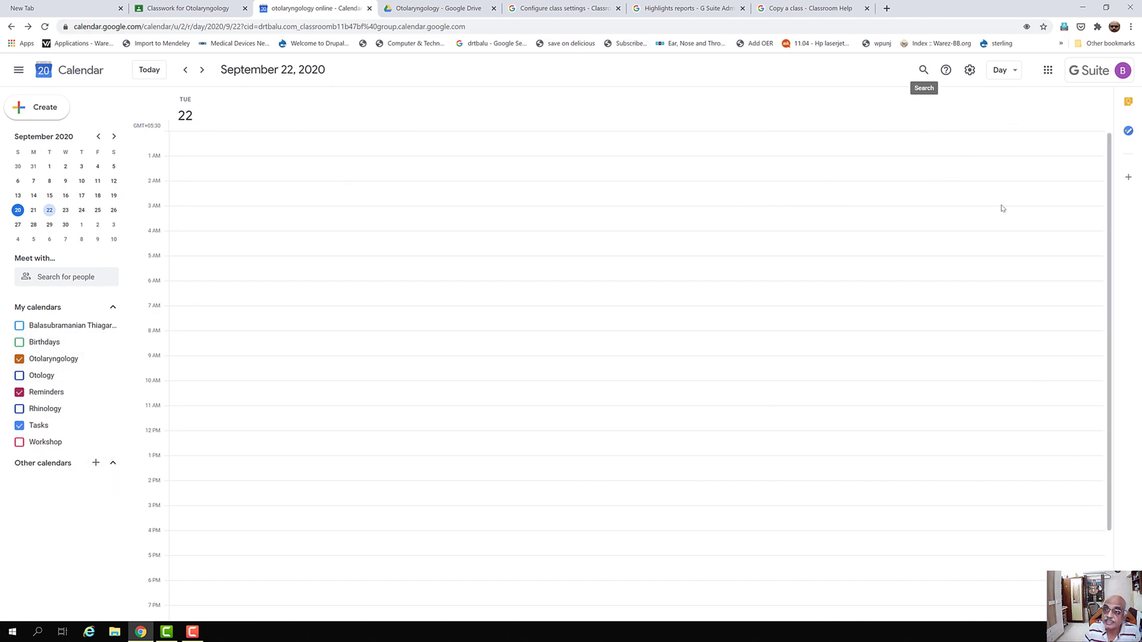
click(1014, 73)
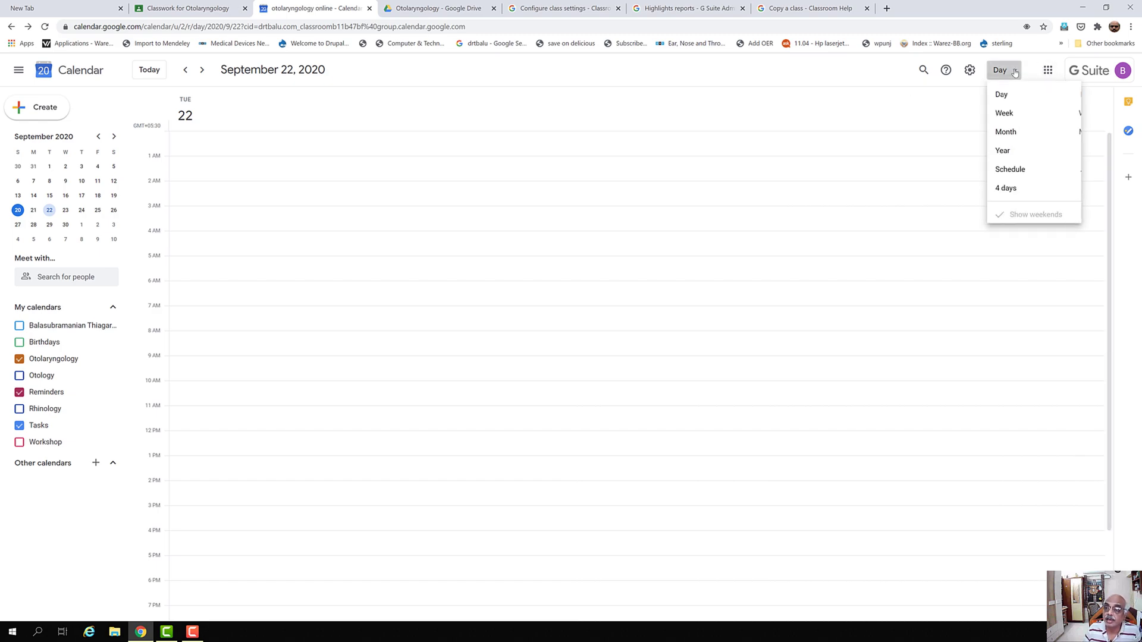
click(1005, 117)
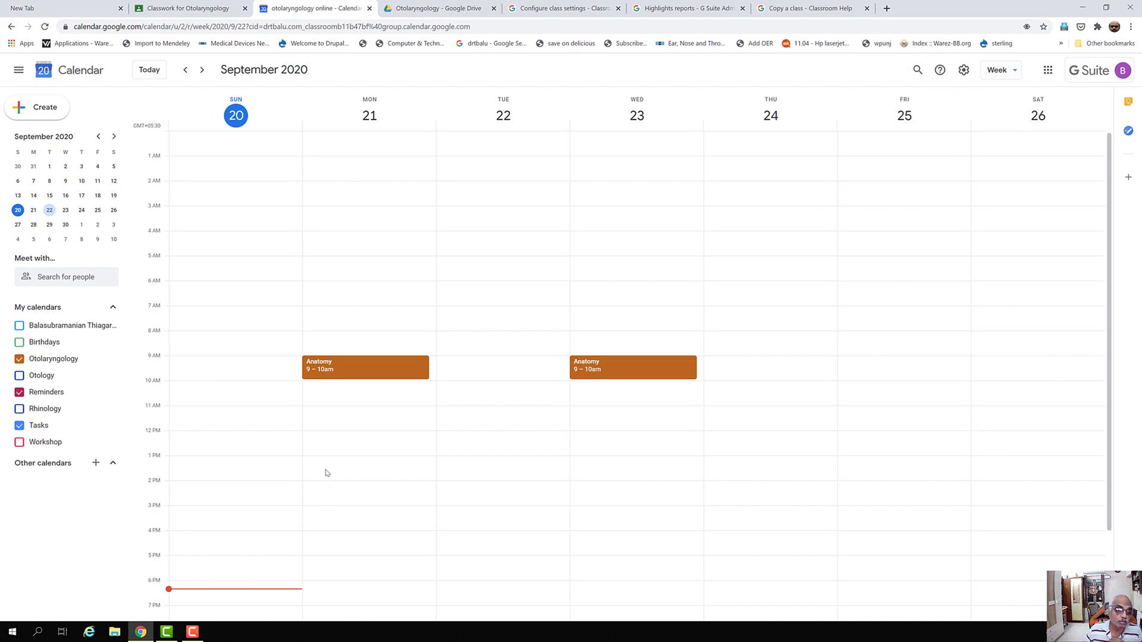
right_click(357, 377)
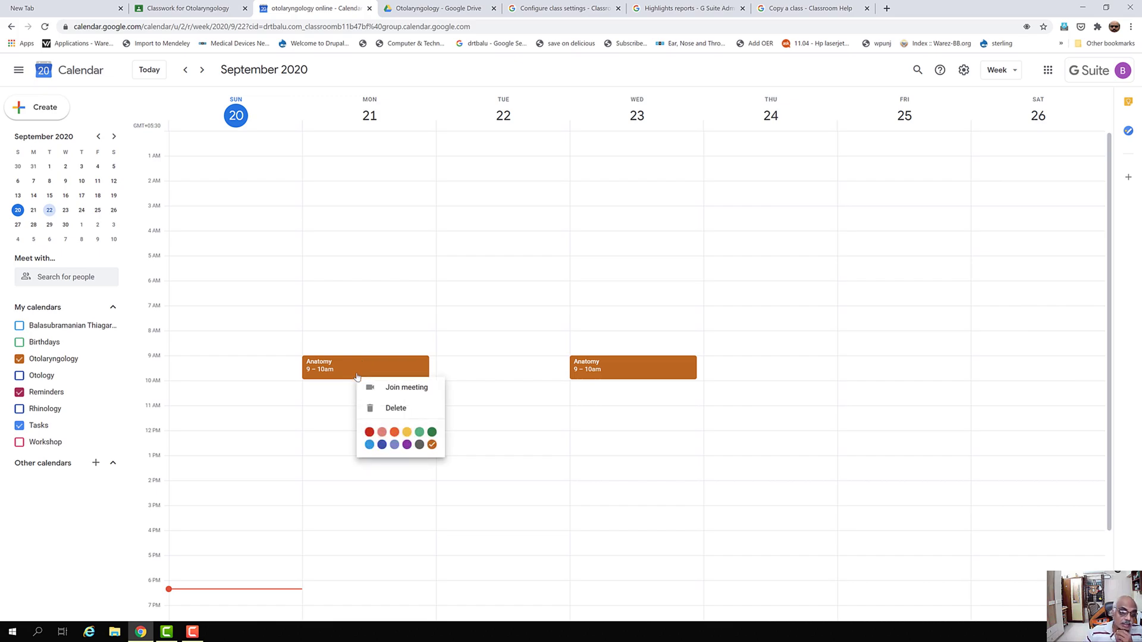
click(379, 411)
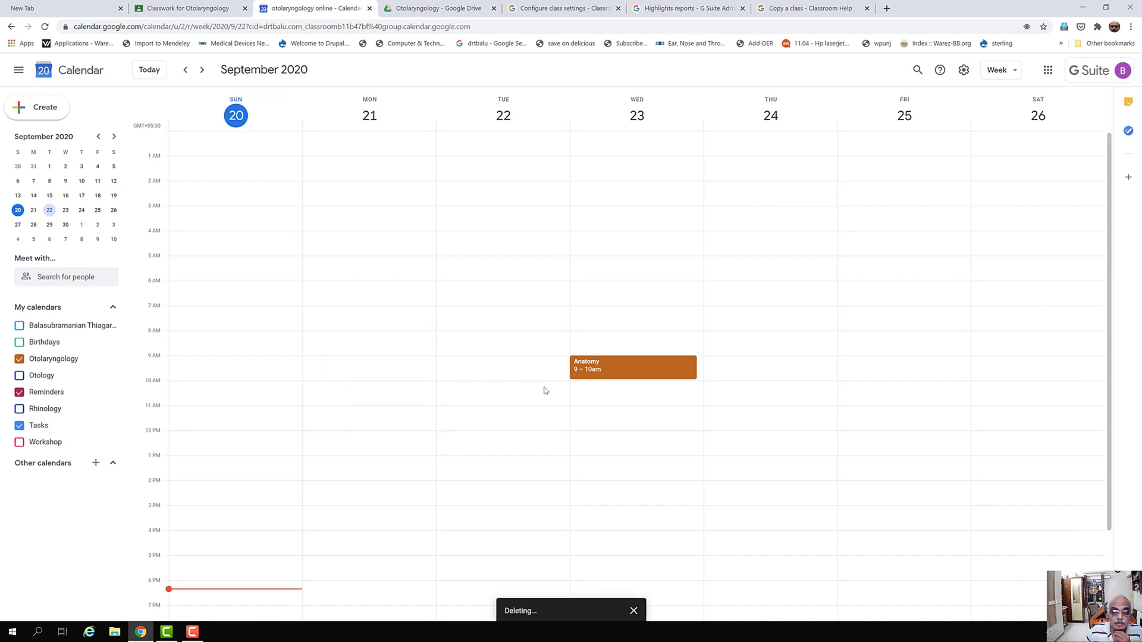
Step: Delete the Anatomy event on Wednesday, September 23
right_click(629, 374)
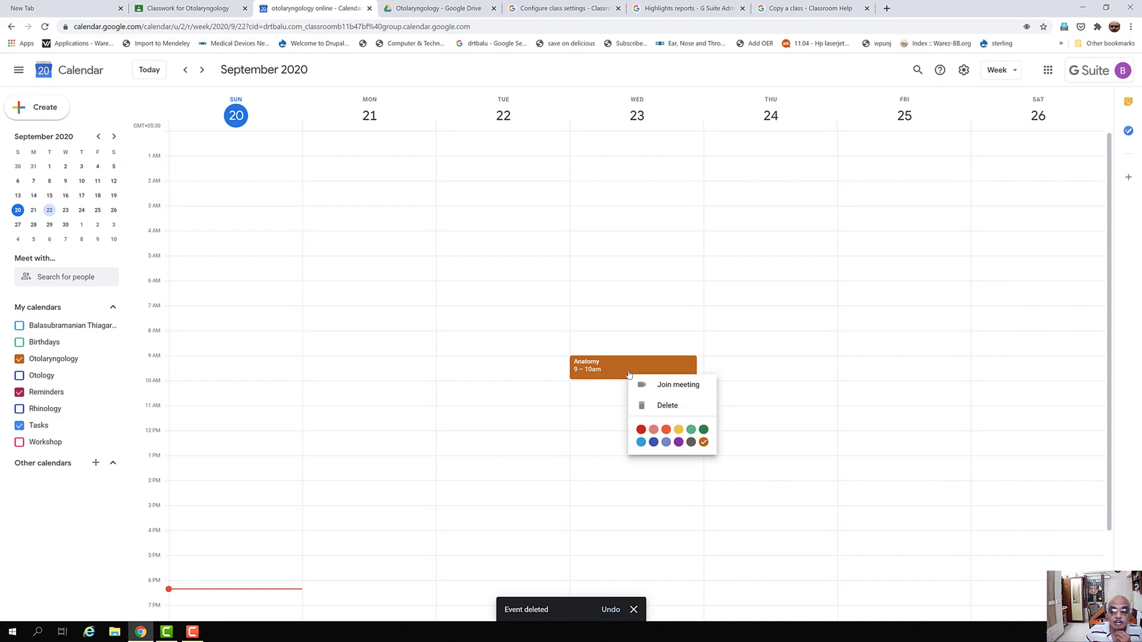
click(652, 411)
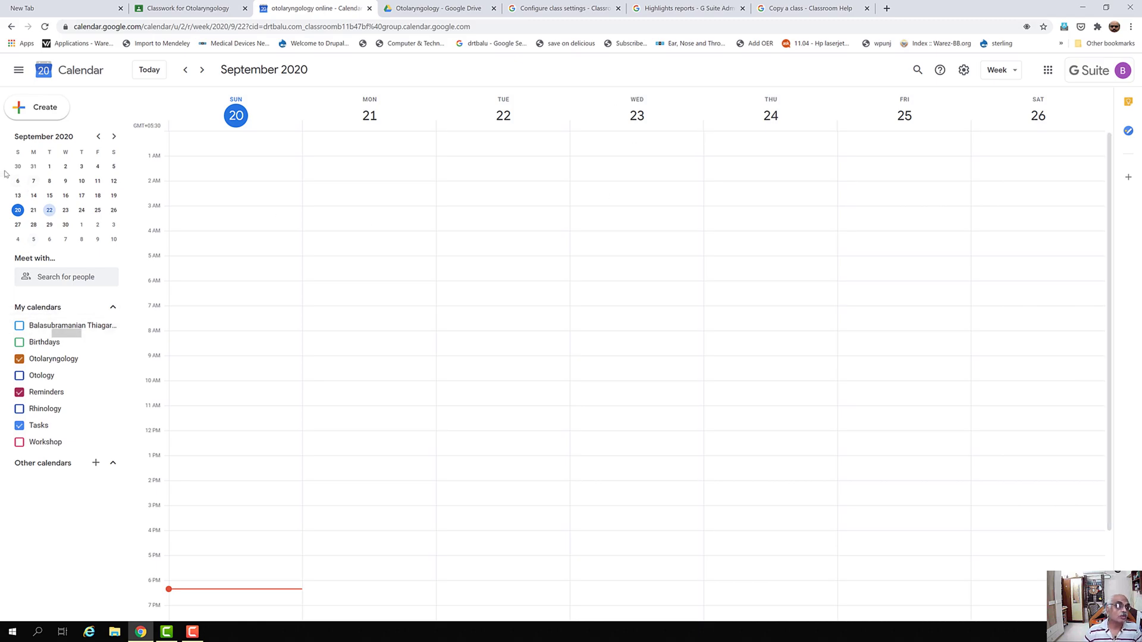
Step: Start a new event titled "Anatomy" in the Otolaryngology calendar on Tuesday, September 22, from 12:00pm to 1:00pm, not all day
click(32, 107)
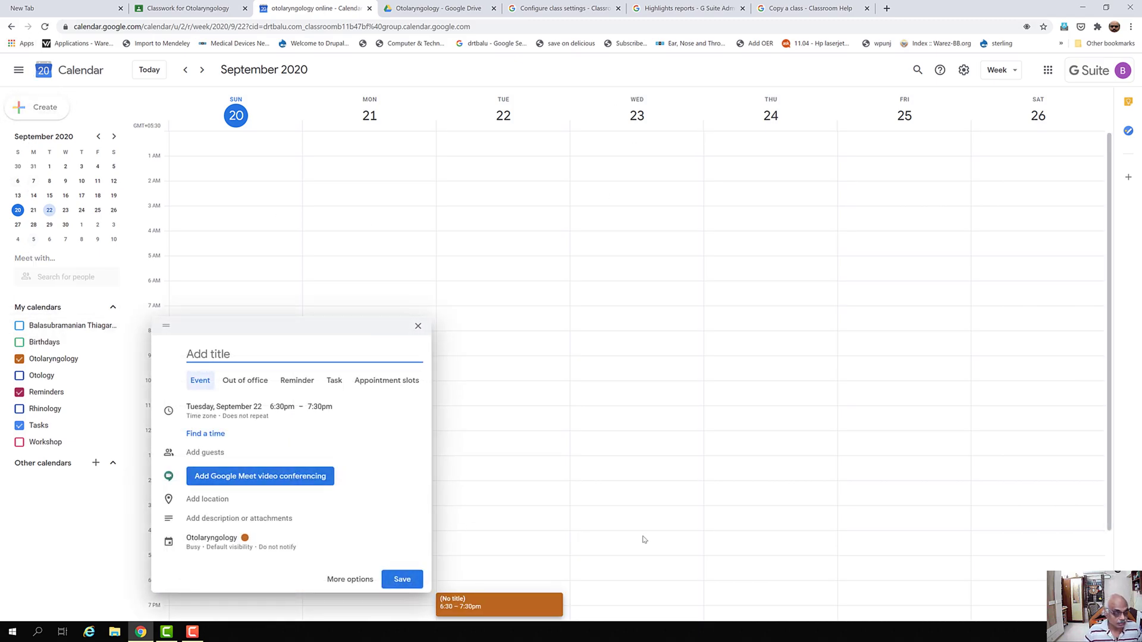
text(Anatomy)
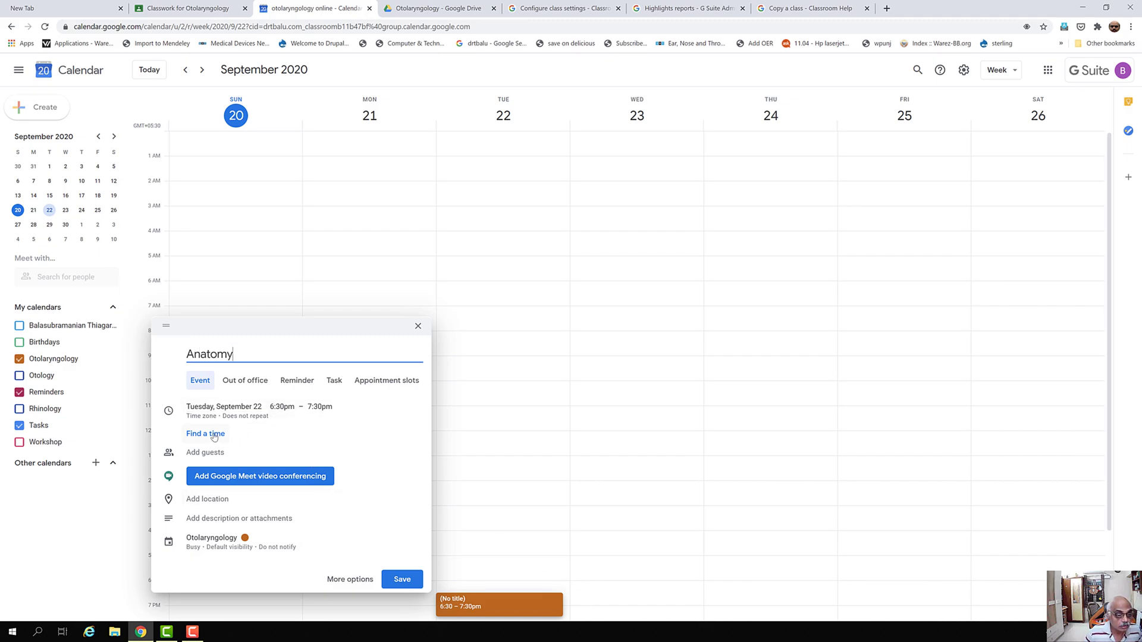
click(284, 408)
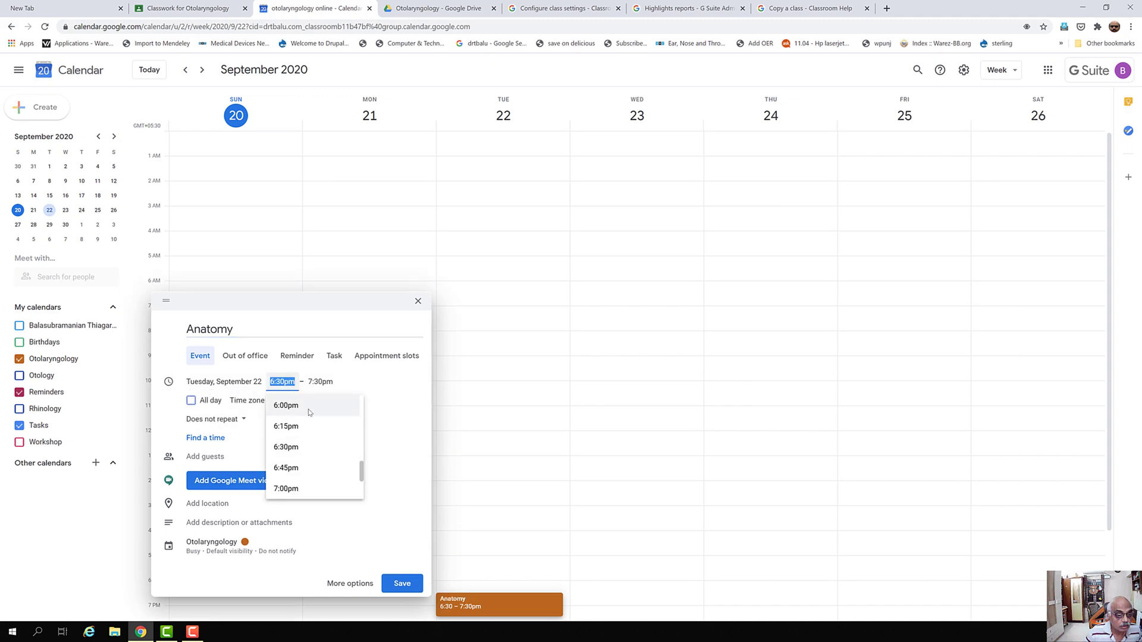
drag(362, 475, 365, 447)
click(365, 448)
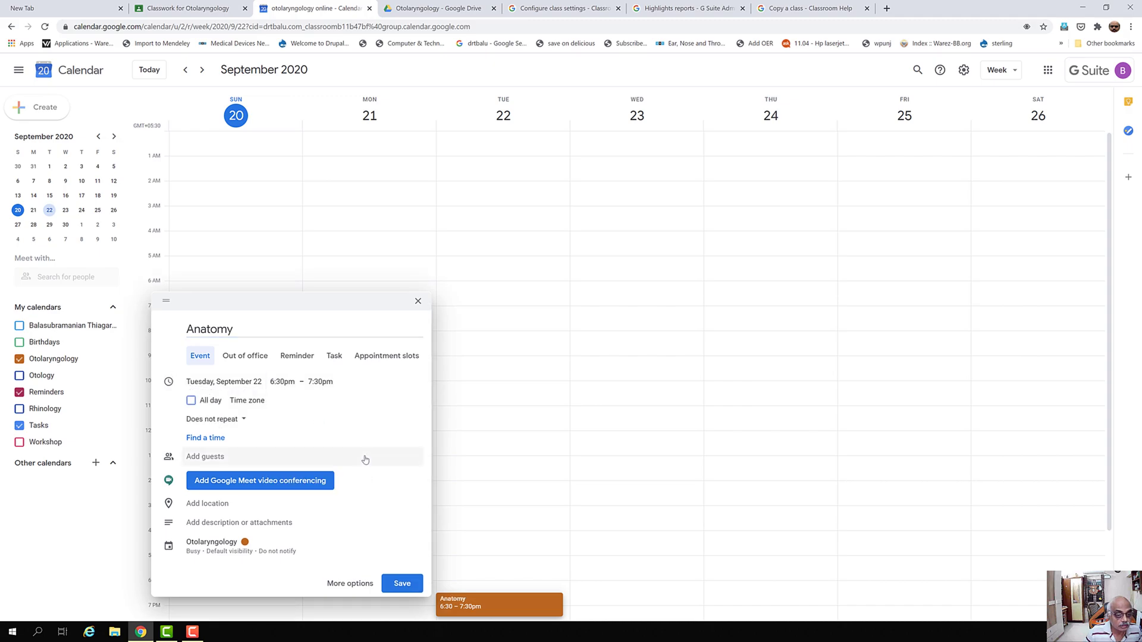
click(282, 381)
drag(361, 475, 364, 452)
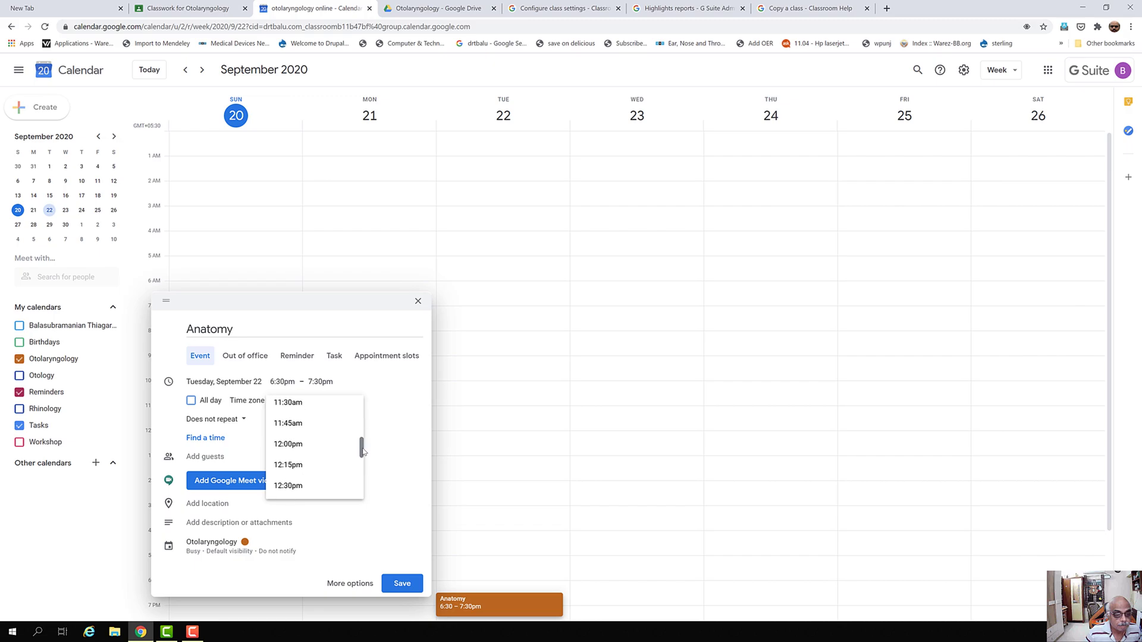
click(315, 444)
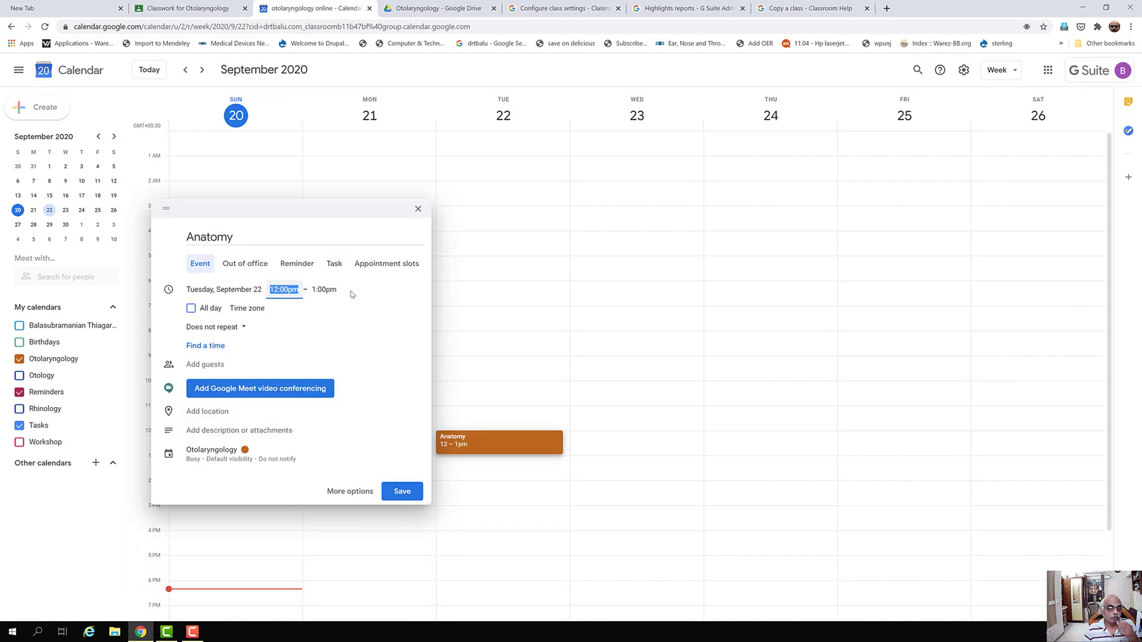
click(191, 308)
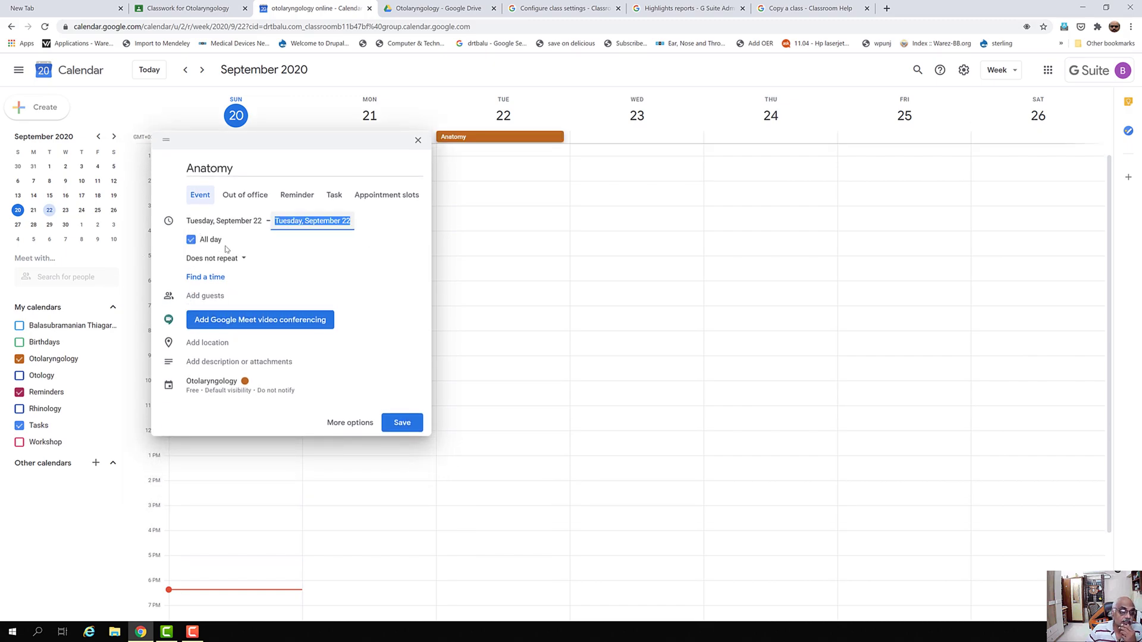
click(190, 239)
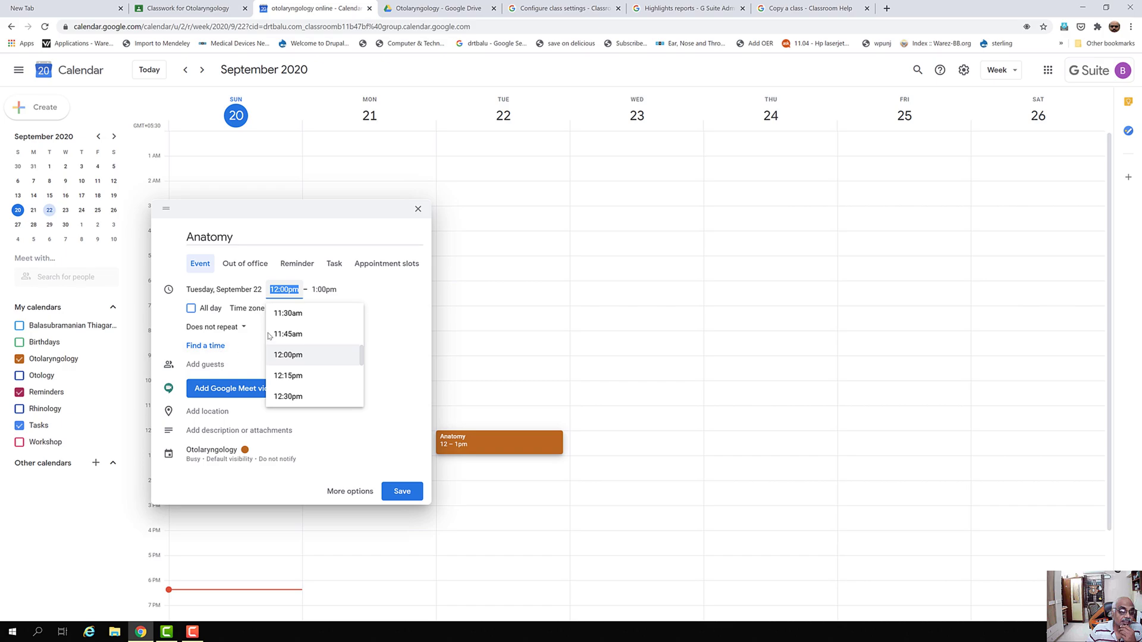
Step: Set the Anatomy event to a custom weekly recurrence on Tuesday, Thursday and Saturday with no end, and save it
click(245, 327)
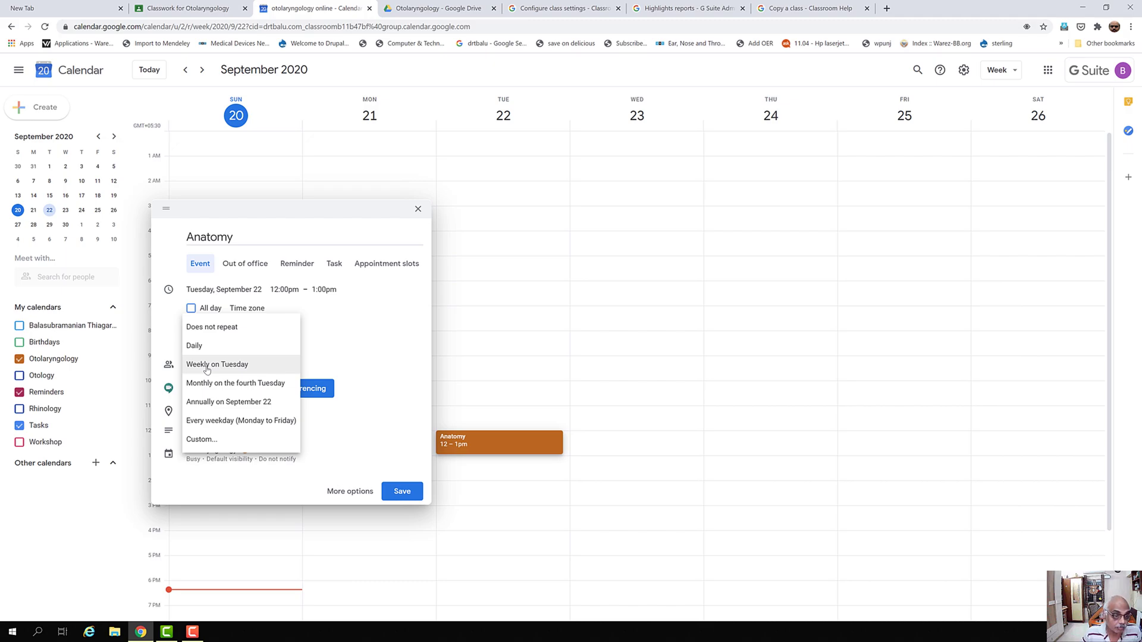
click(203, 440)
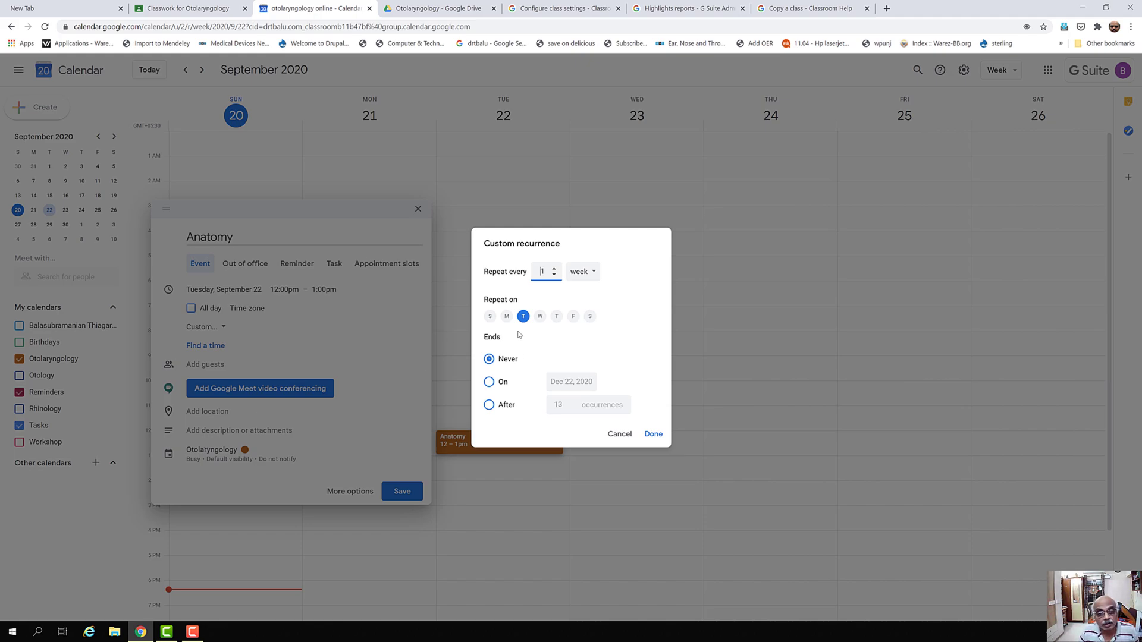
click(556, 316)
click(590, 316)
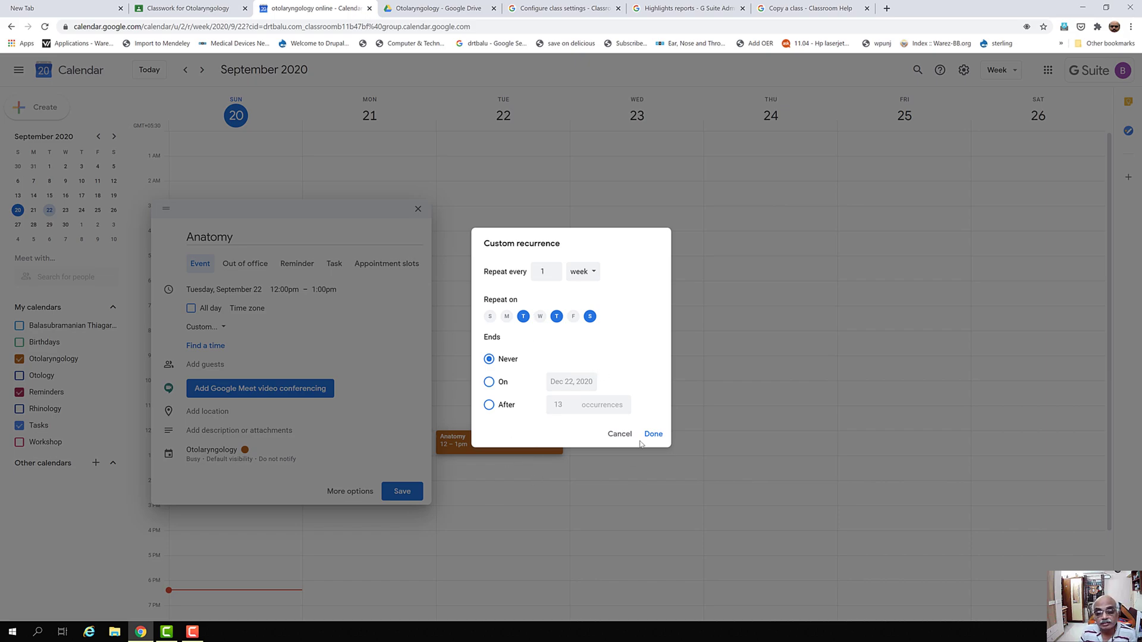
click(653, 434)
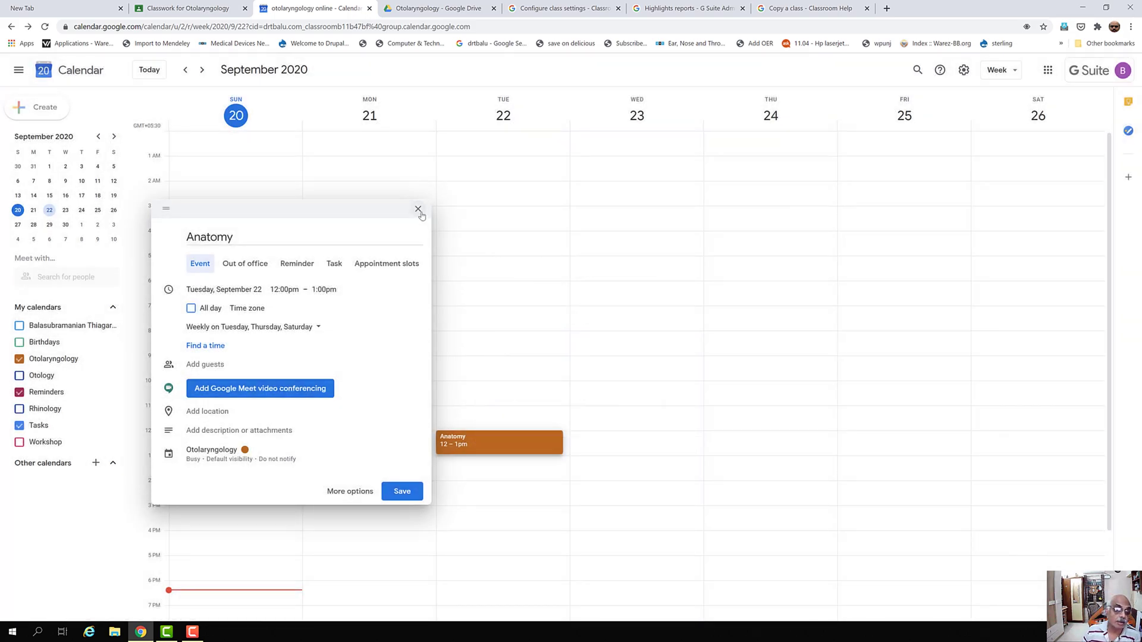
click(418, 210)
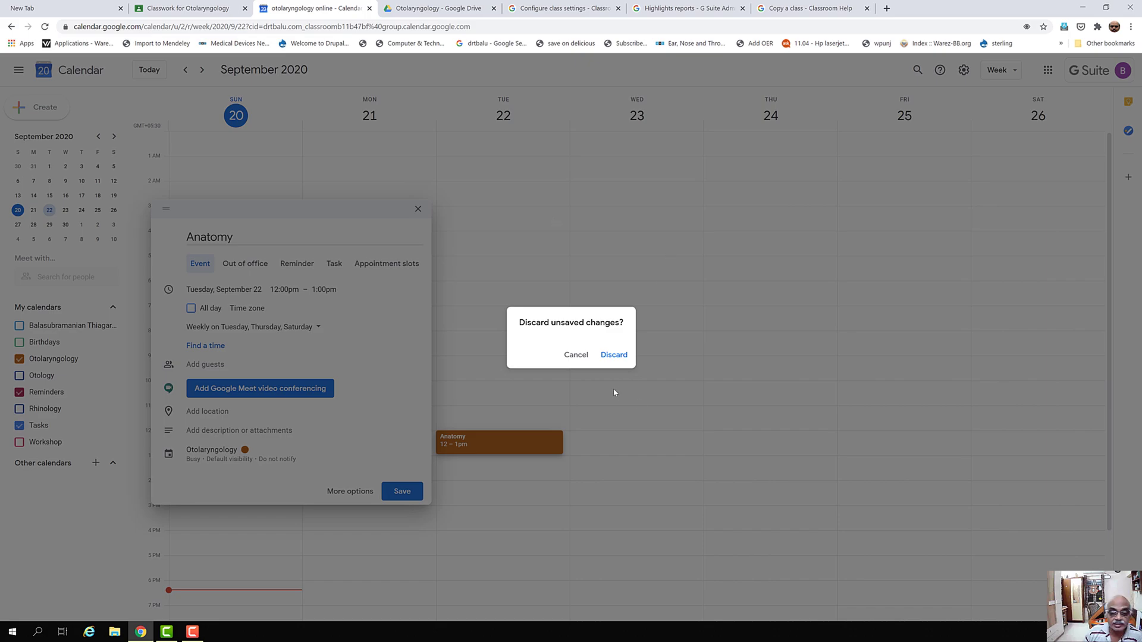
click(576, 355)
click(403, 492)
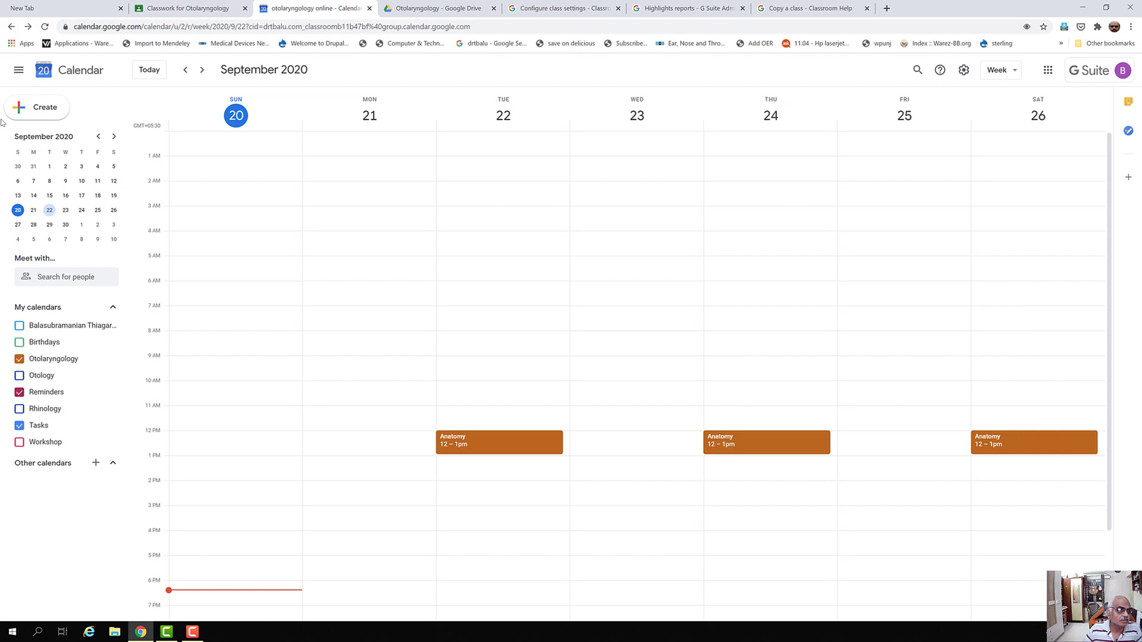
Step: Start a new event titled "Physiology" on Tuesday, September 22, from 10:00am to 11:00am
click(22, 107)
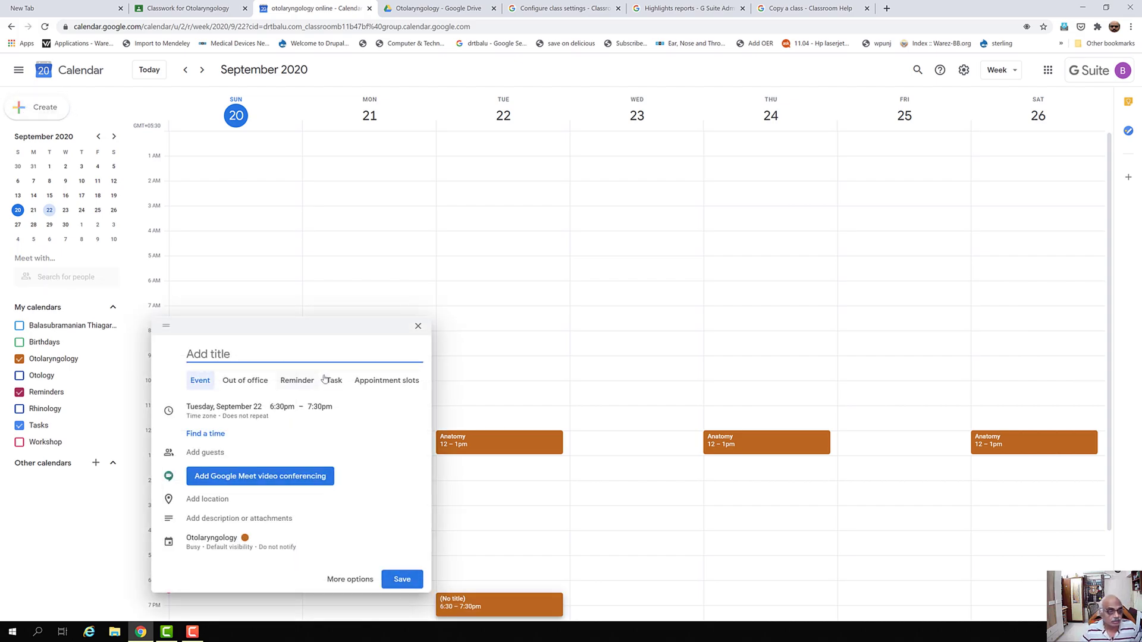
text(Physiology)
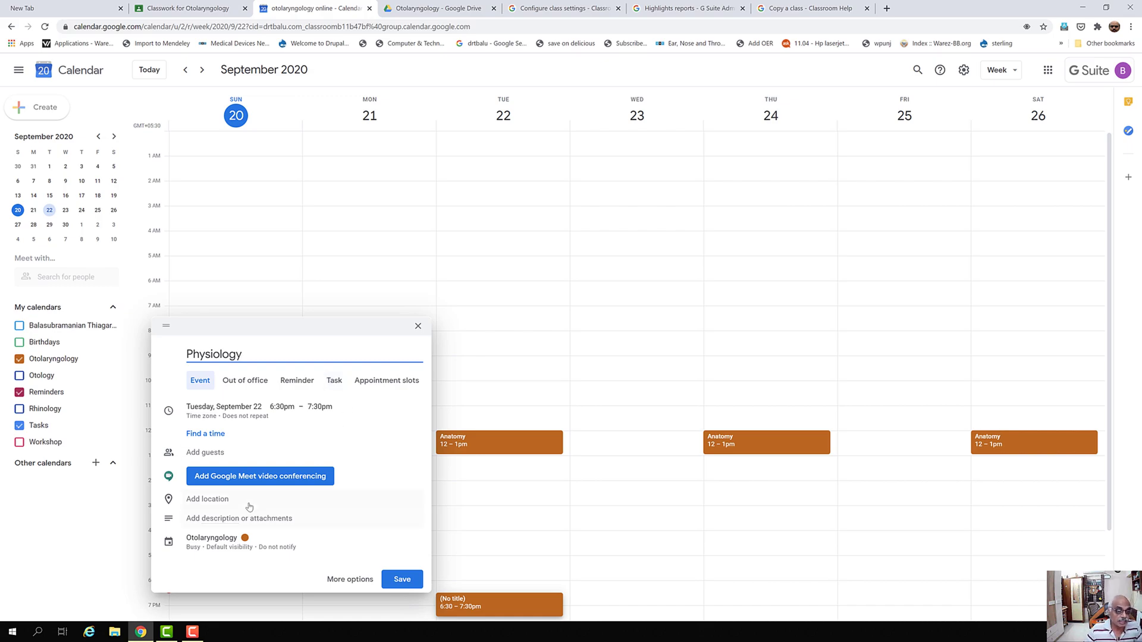
click(284, 412)
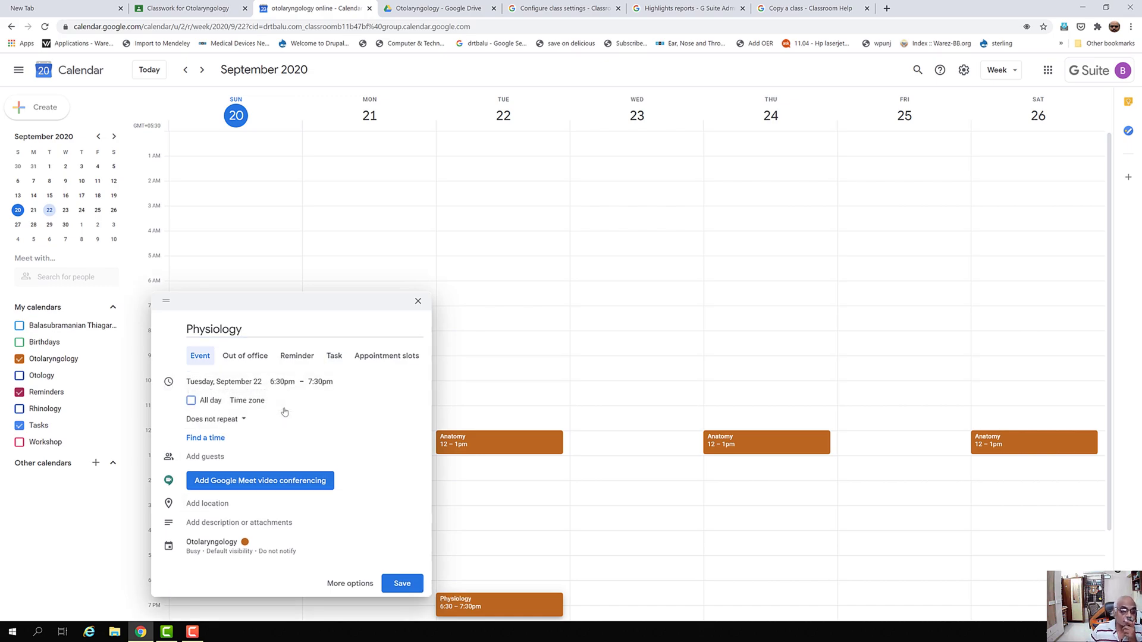
drag(364, 470, 363, 485)
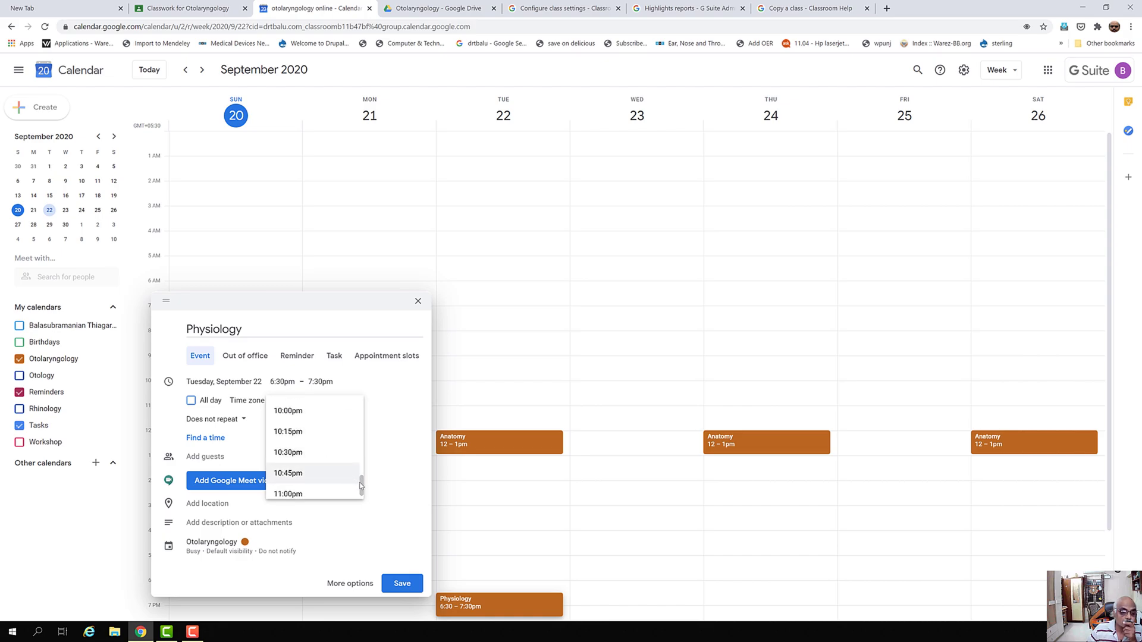
drag(363, 487, 357, 442)
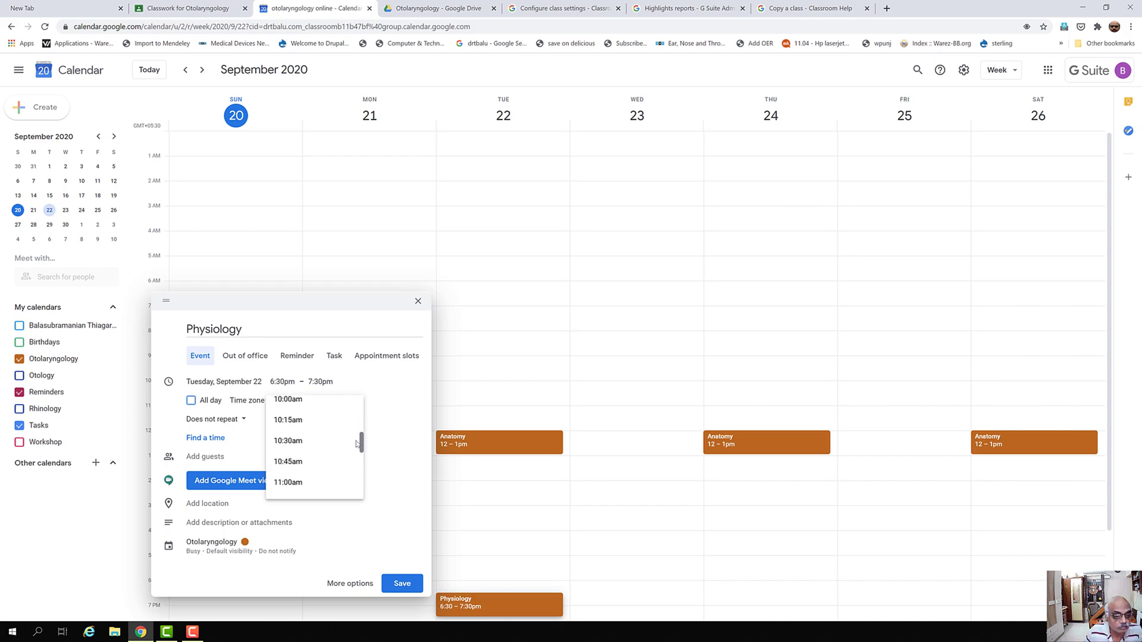
click(291, 400)
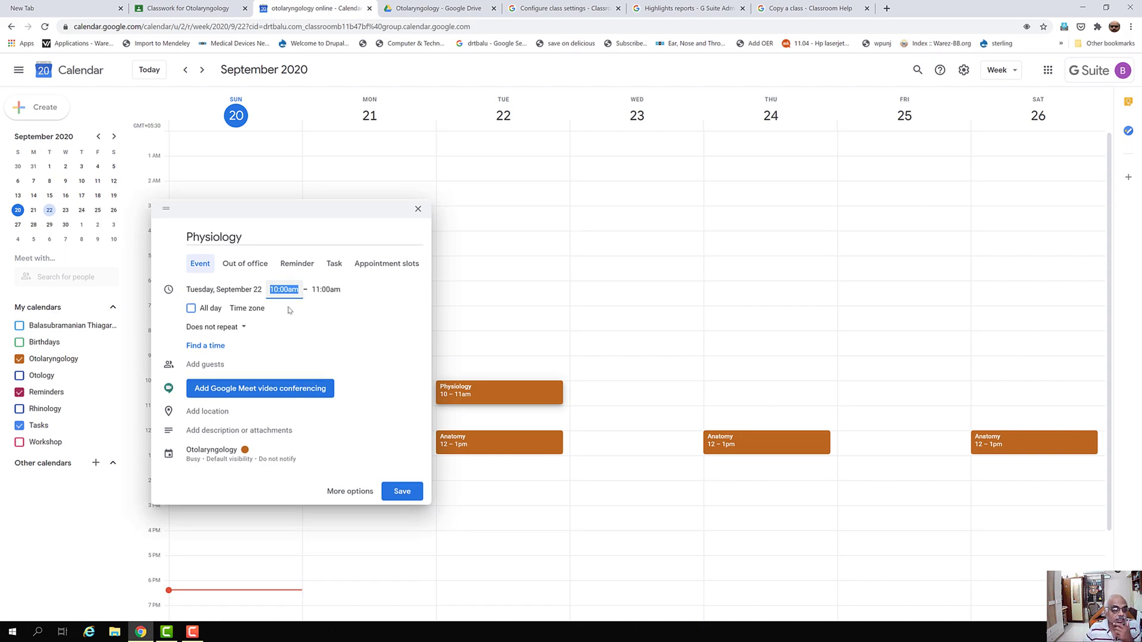
Step: Set the Physiology event to repeat weekly on Monday, Wednesday and Friday, ending after 15 occurrences, and save it
click(246, 328)
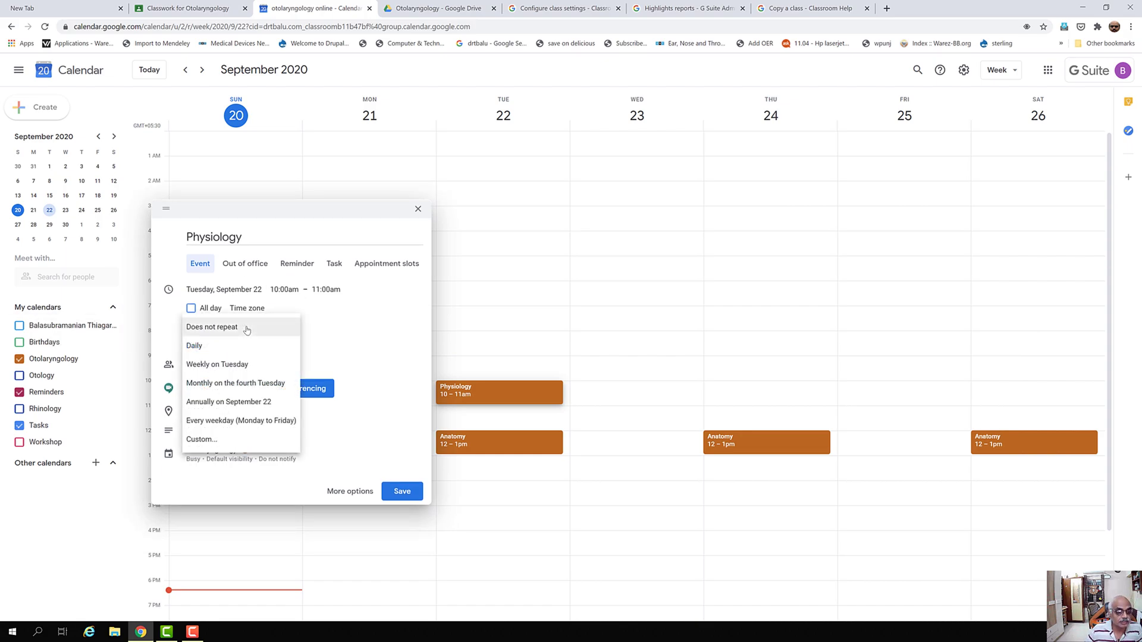
click(201, 445)
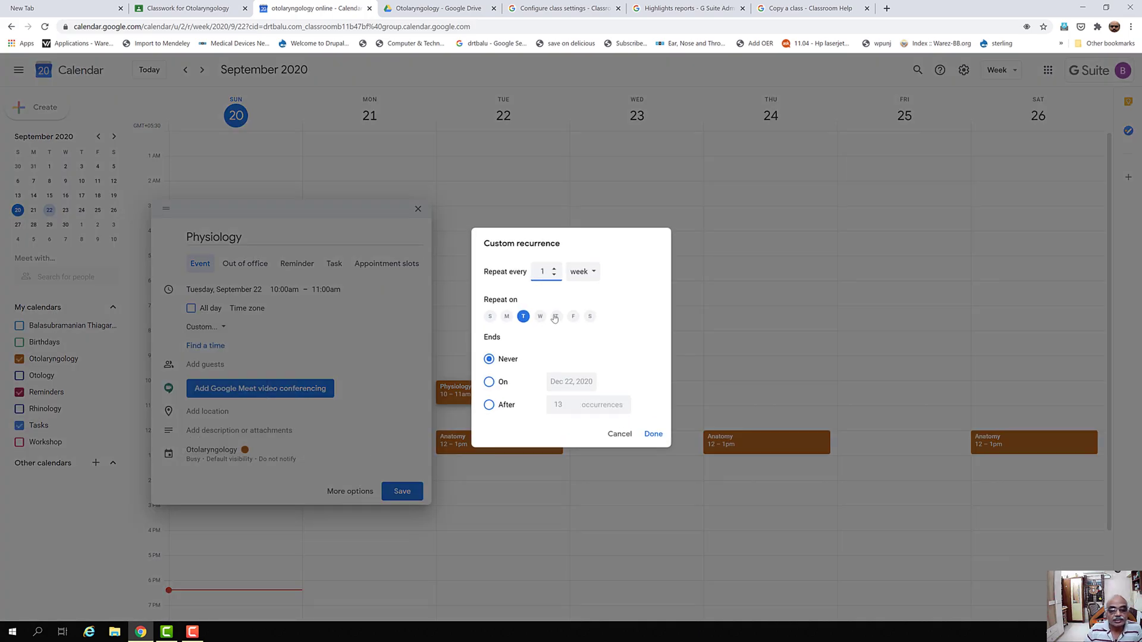
click(506, 316)
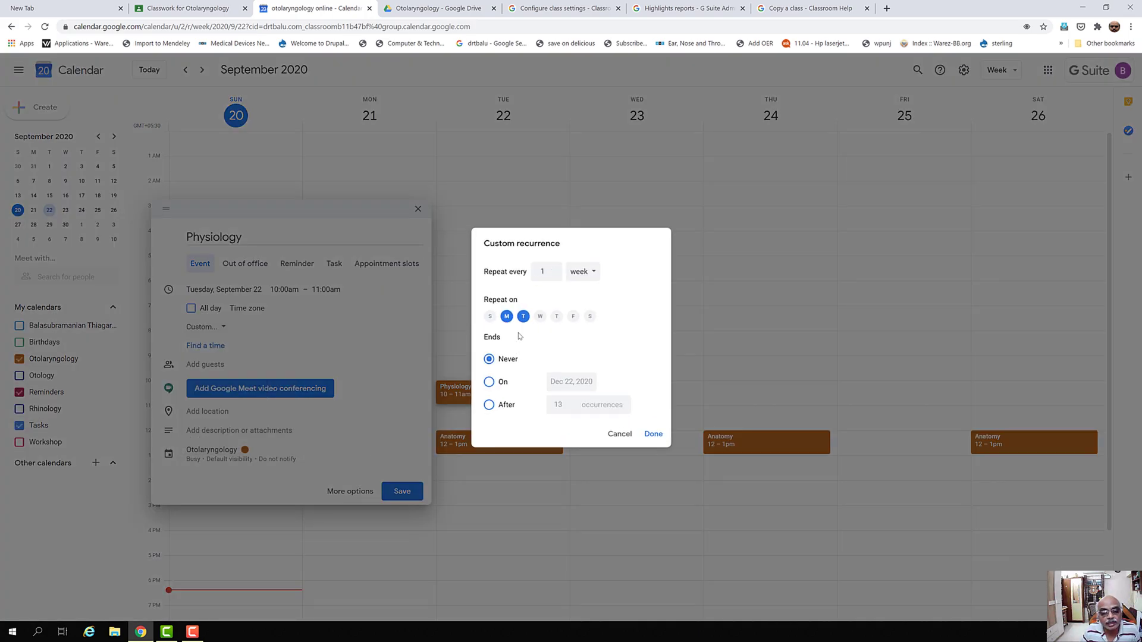
click(523, 317)
click(541, 318)
click(574, 318)
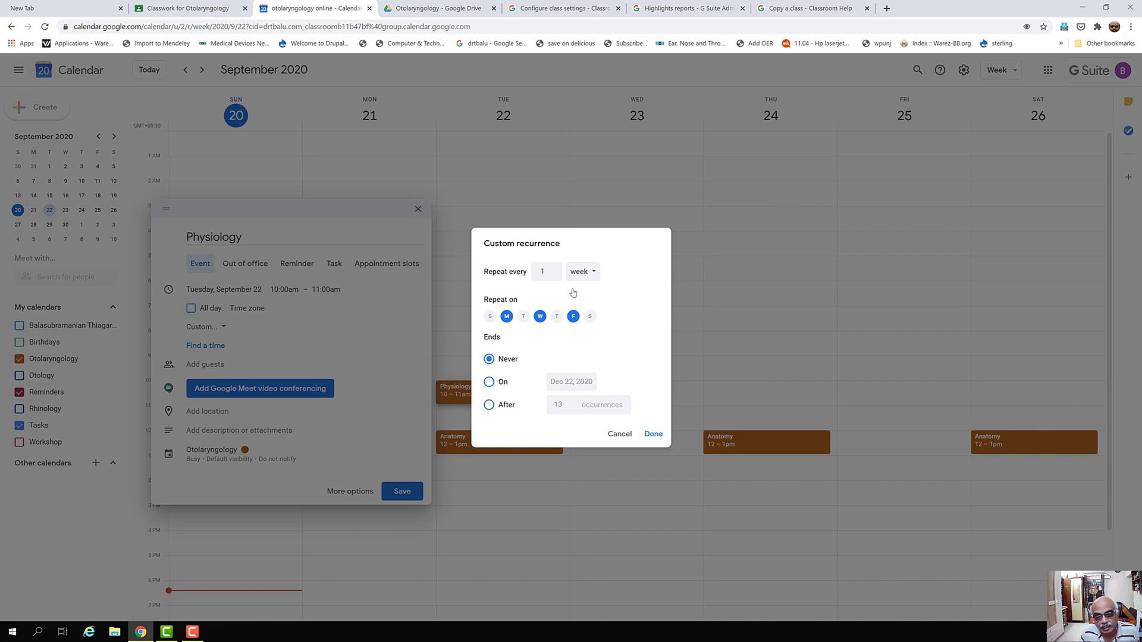
click(489, 405)
click(570, 402)
click(570, 402)
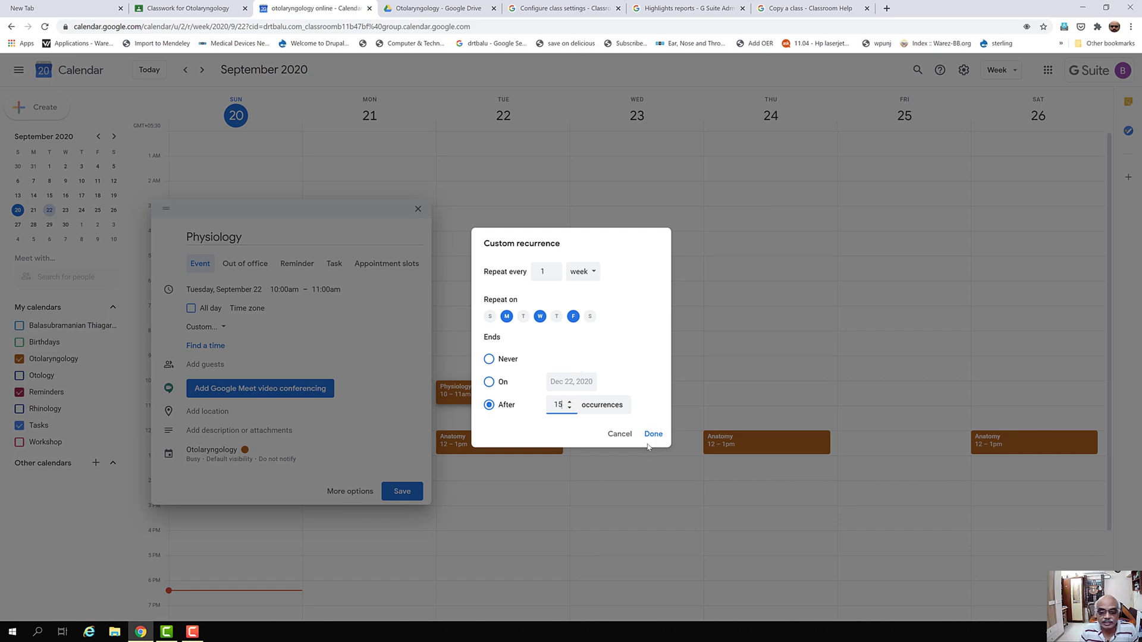
click(650, 439)
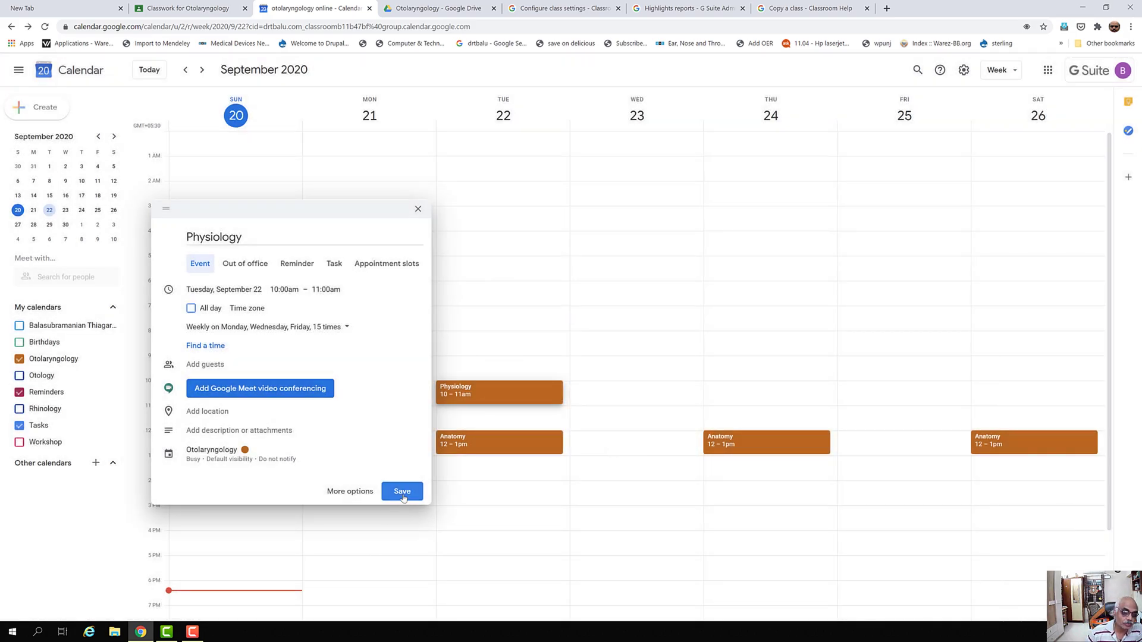
click(403, 497)
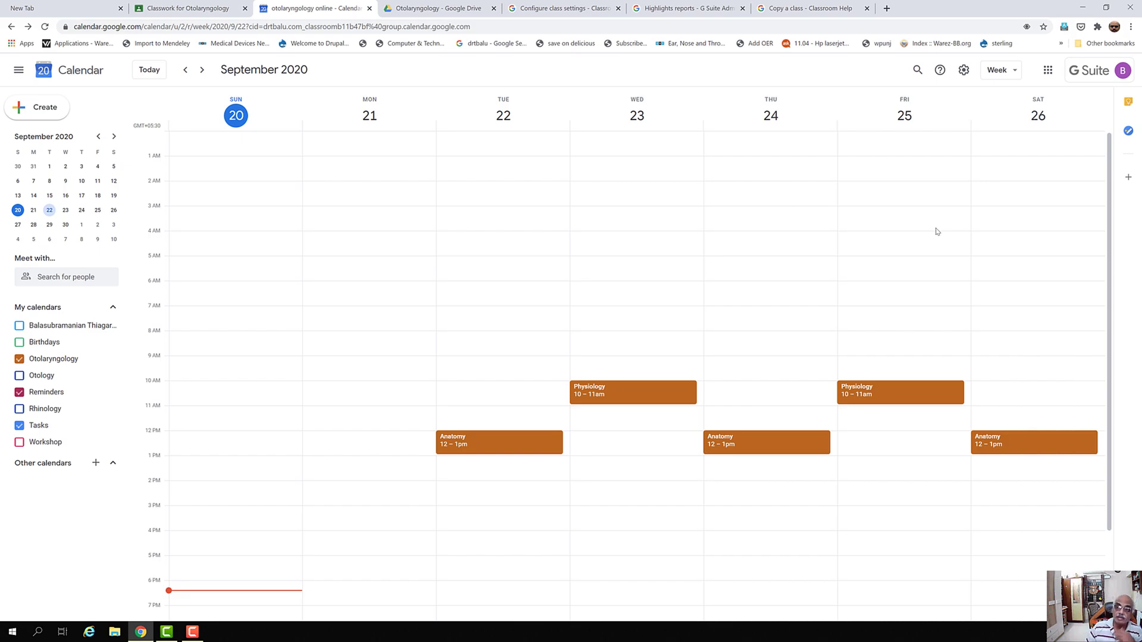
click(1016, 75)
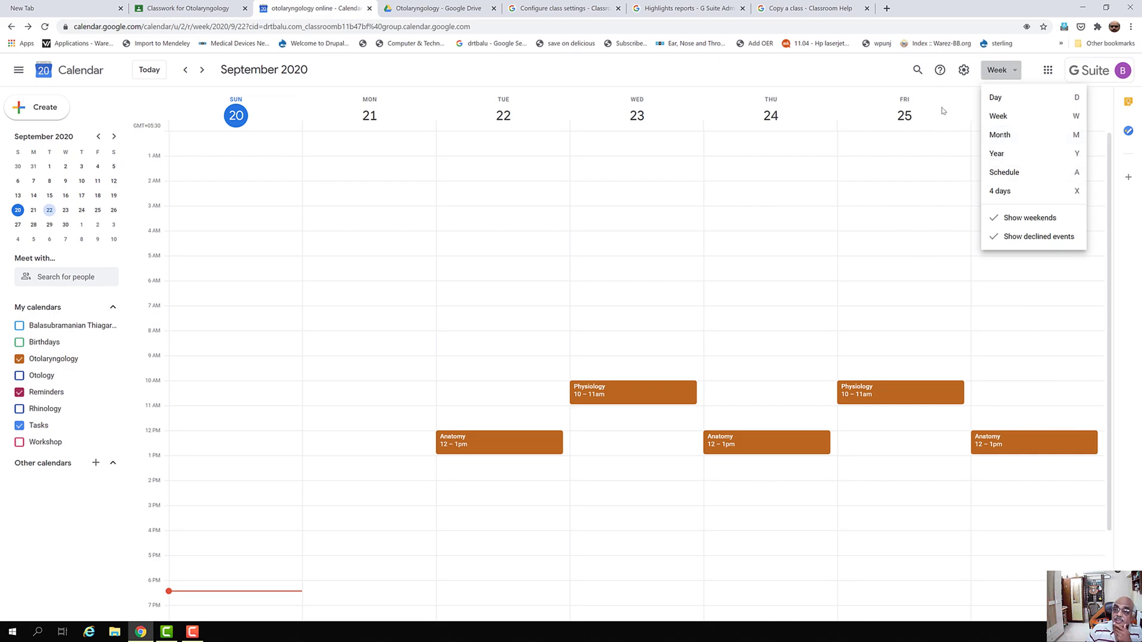
click(844, 62)
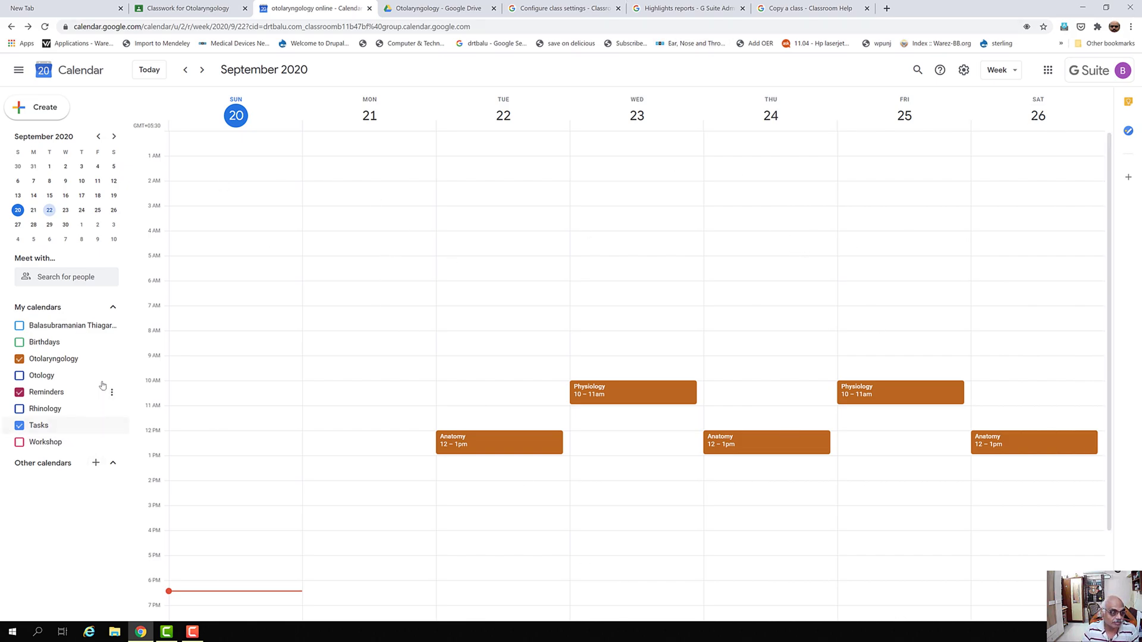
Step: Create a new calendar named "Time table"
click(95, 463)
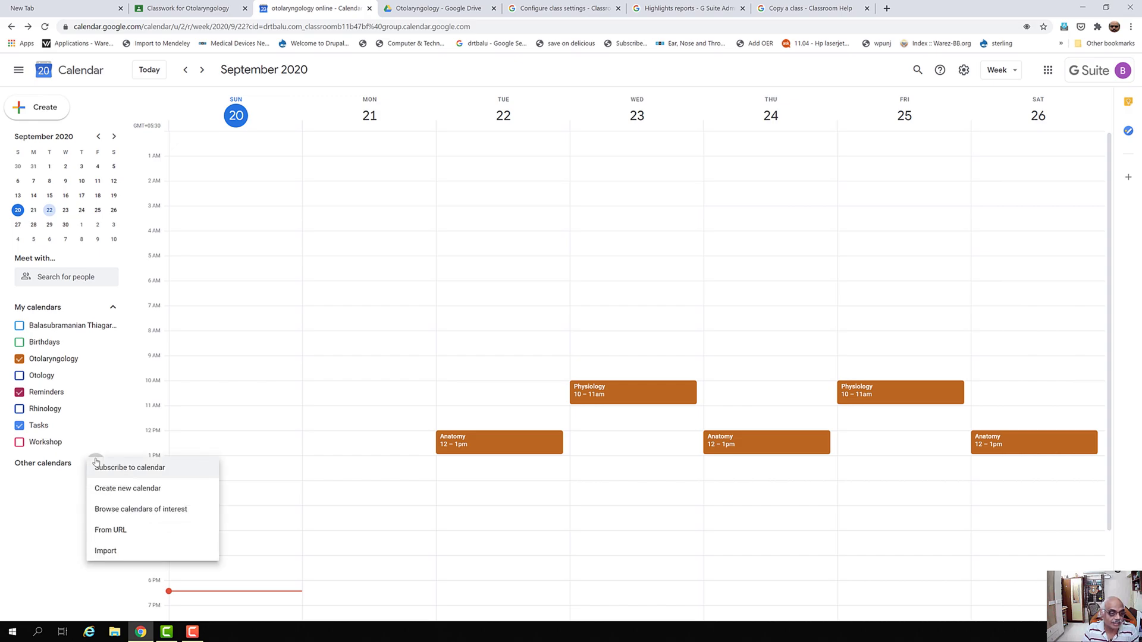
click(109, 488)
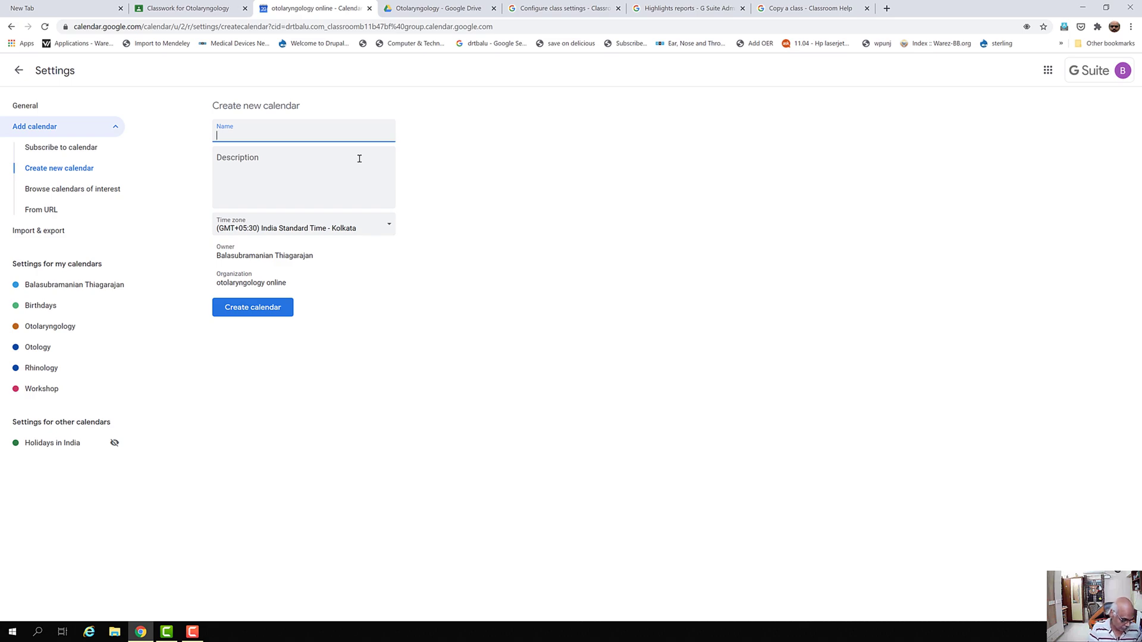
text(Time table)
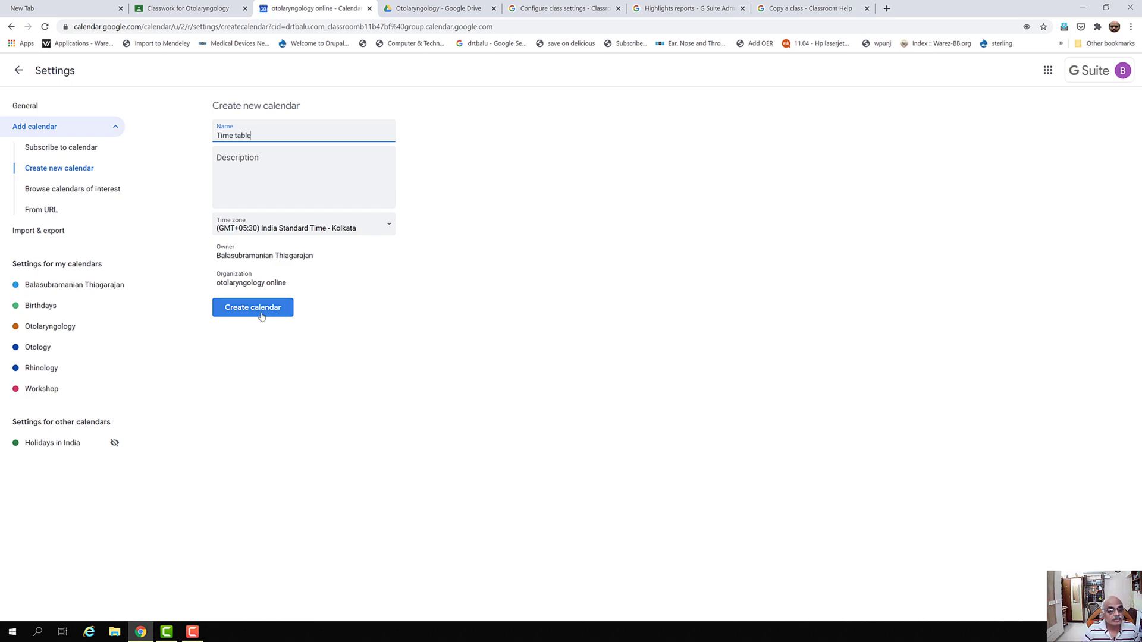
click(261, 313)
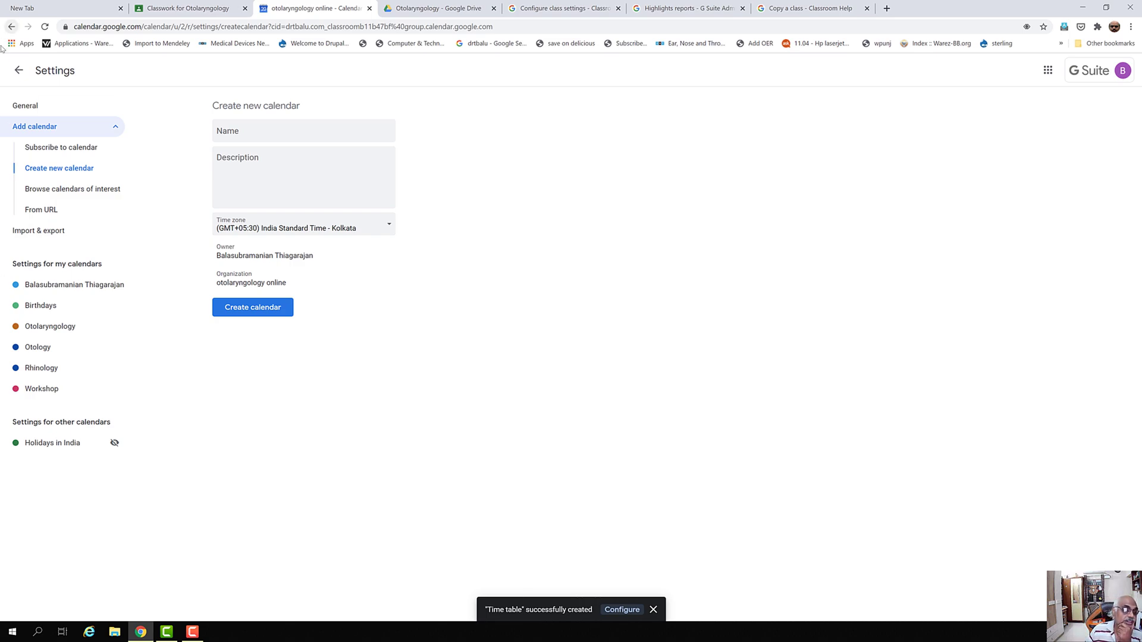
Step: Return to the week view and compare the calendars by hiding the Otolaryngology calendar and showing it again
click(19, 71)
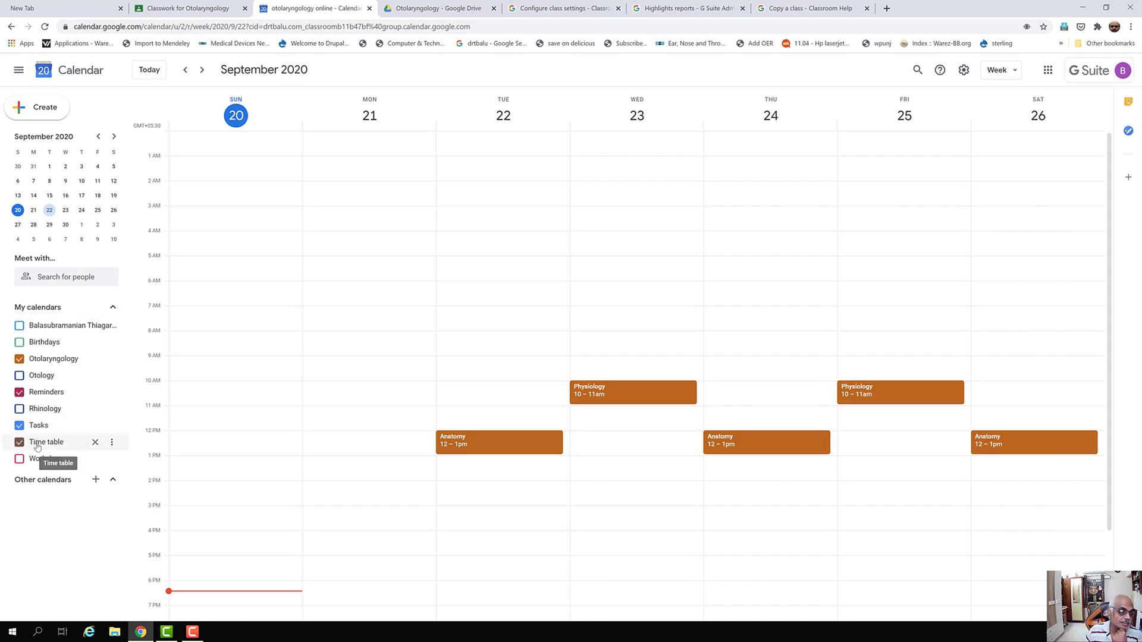
click(19, 359)
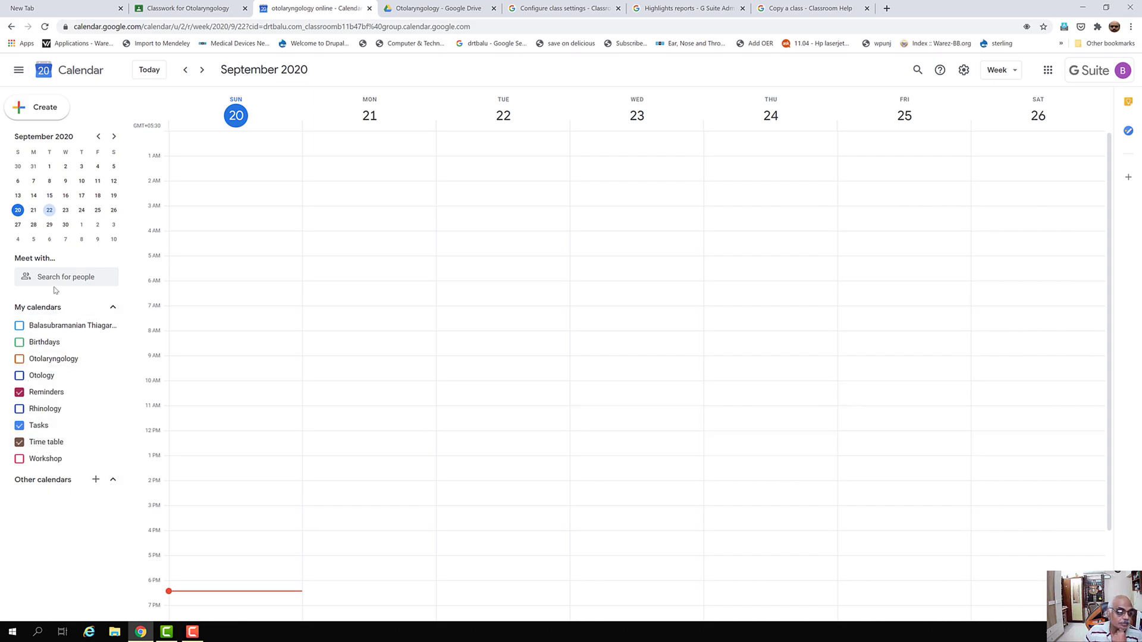
click(19, 359)
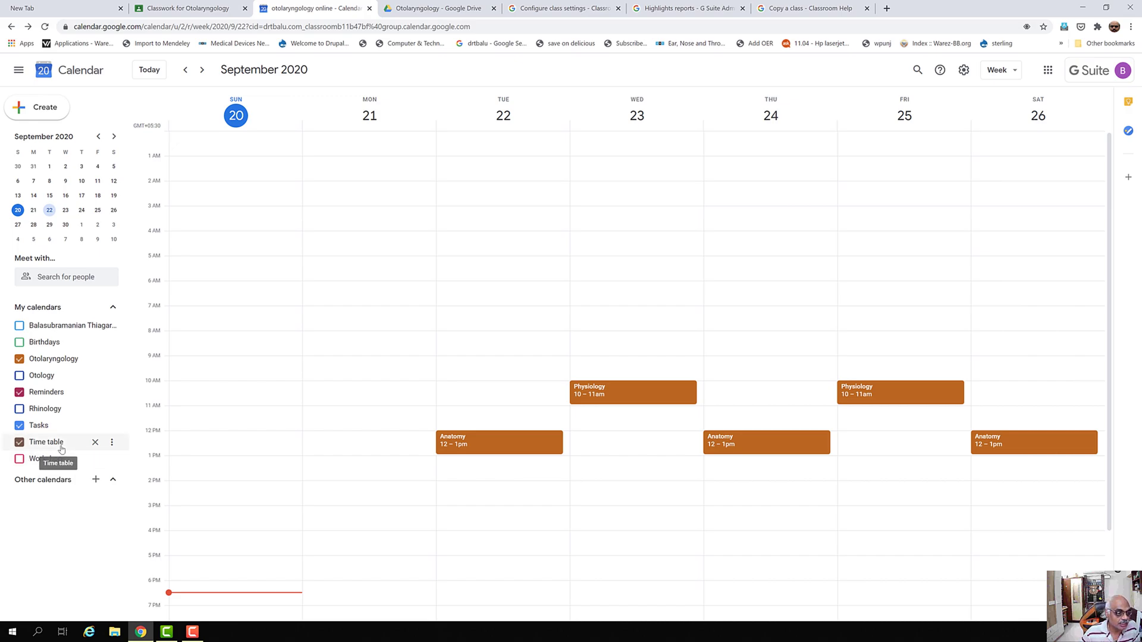
click(192, 632)
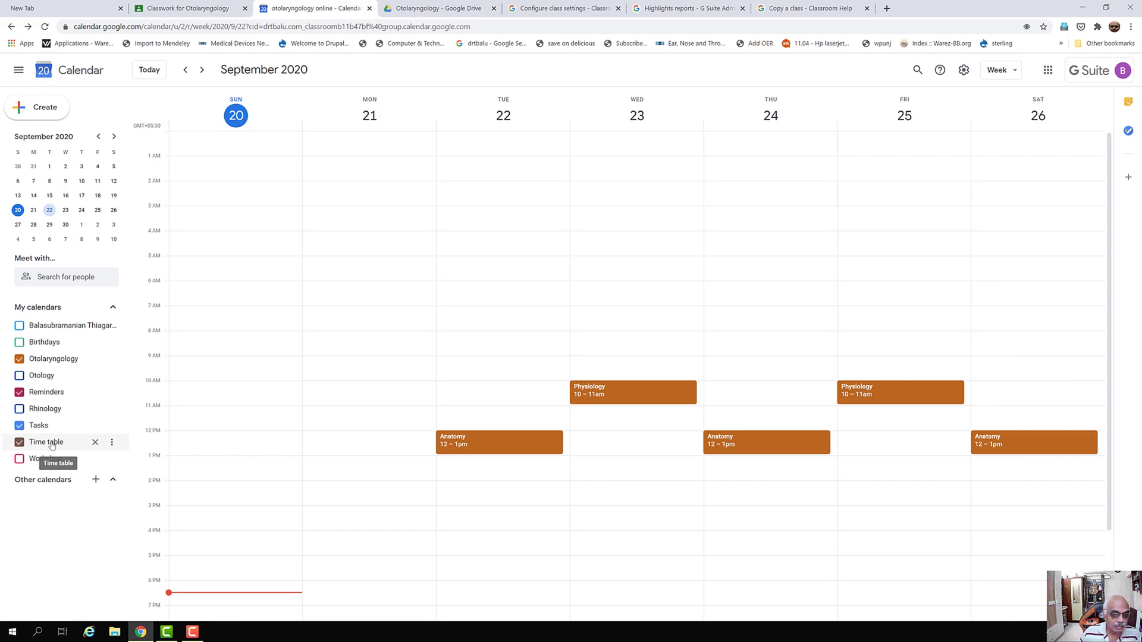
Step: Copy the recurring Anatomy event on September 22 to the Time table calendar and save the copy
double_click(523, 446)
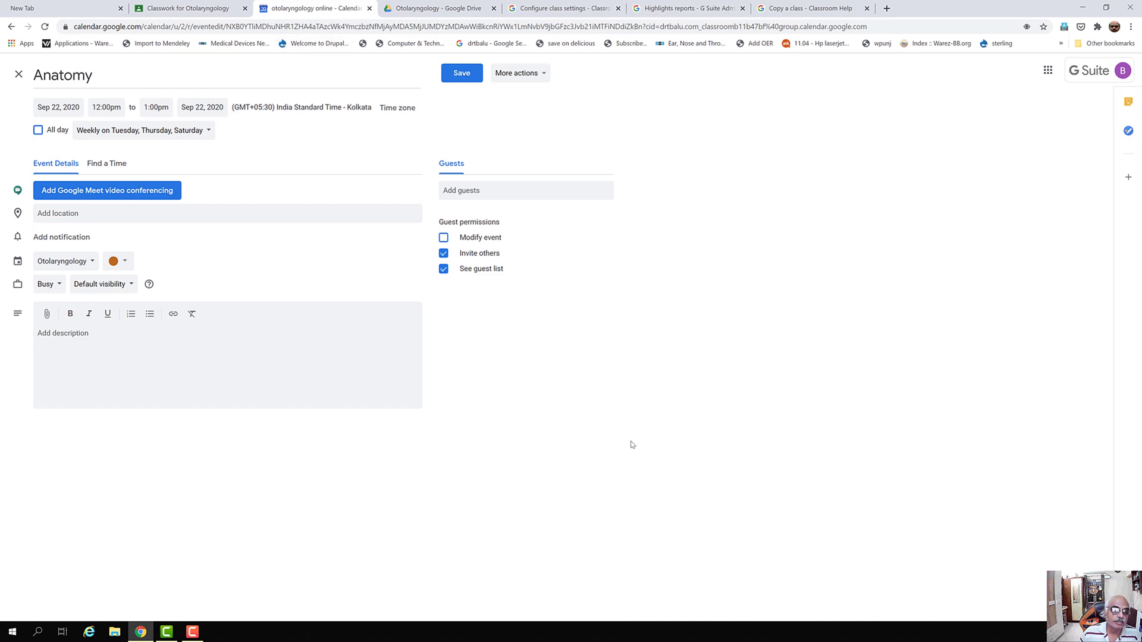
click(541, 76)
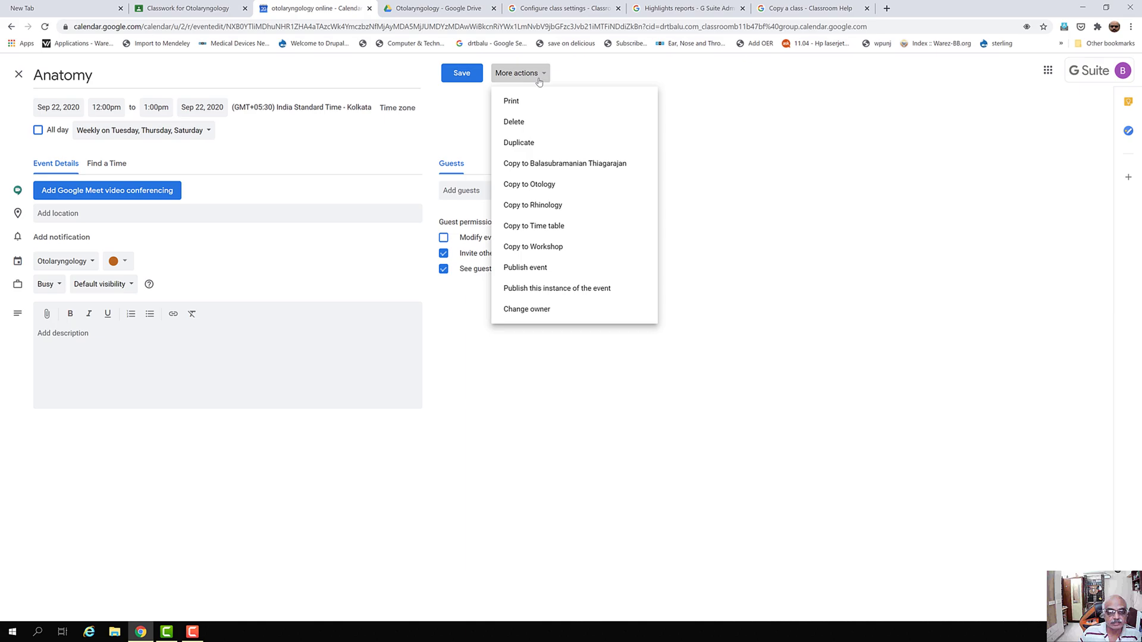
click(536, 228)
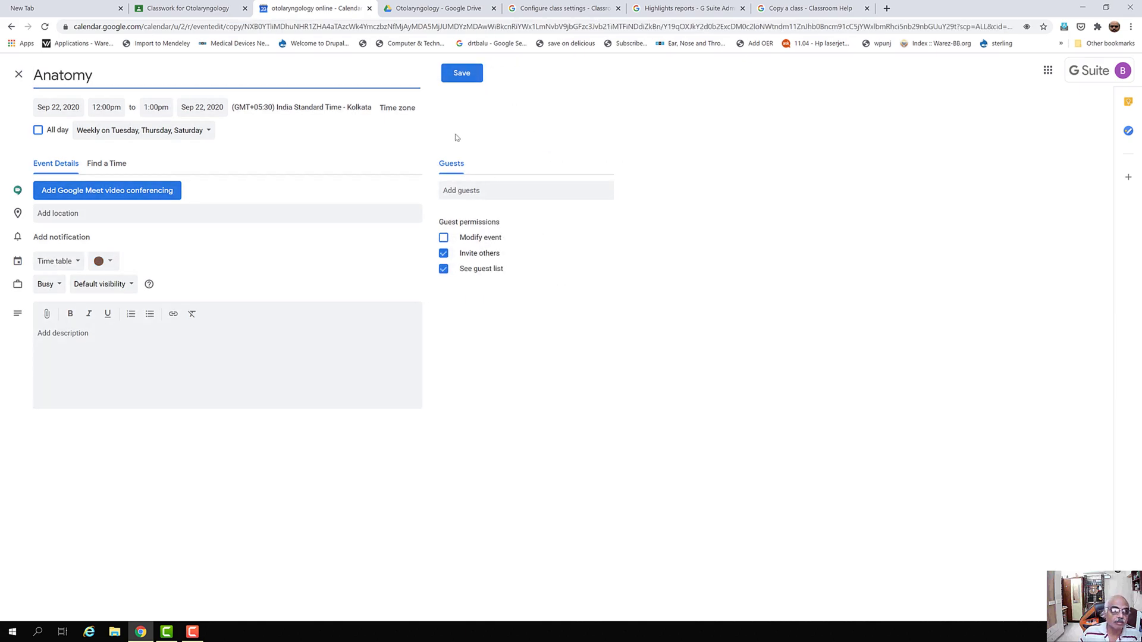
click(458, 77)
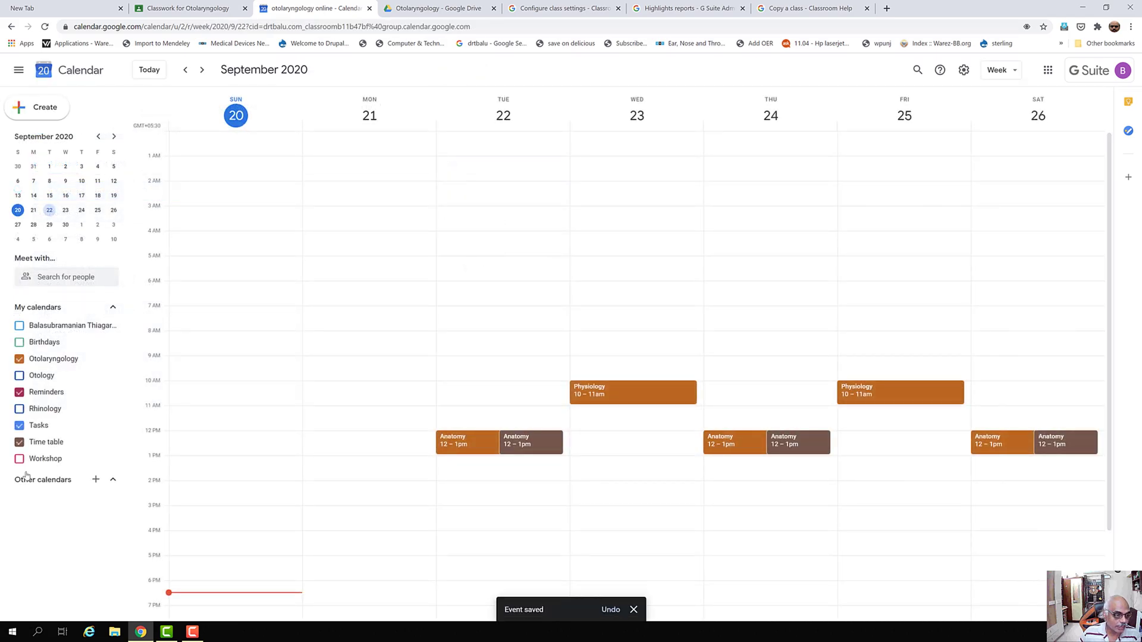
Step: View the Time table calendar's events without Otolaryngology, and switch to showing Otolaryngology with Time table hidden
click(19, 360)
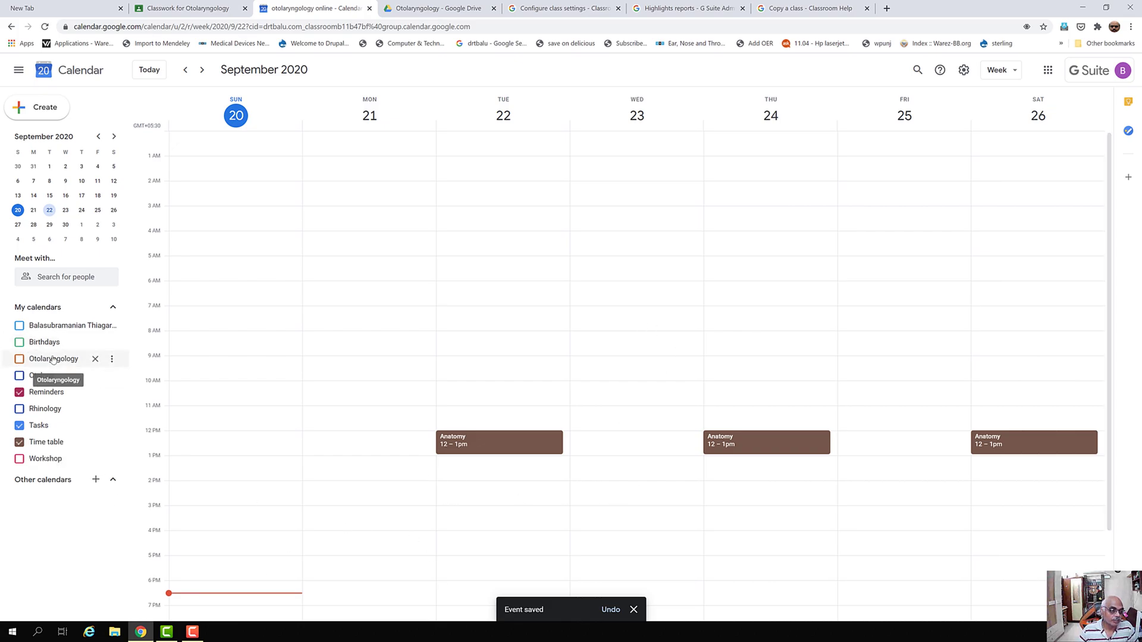
click(20, 443)
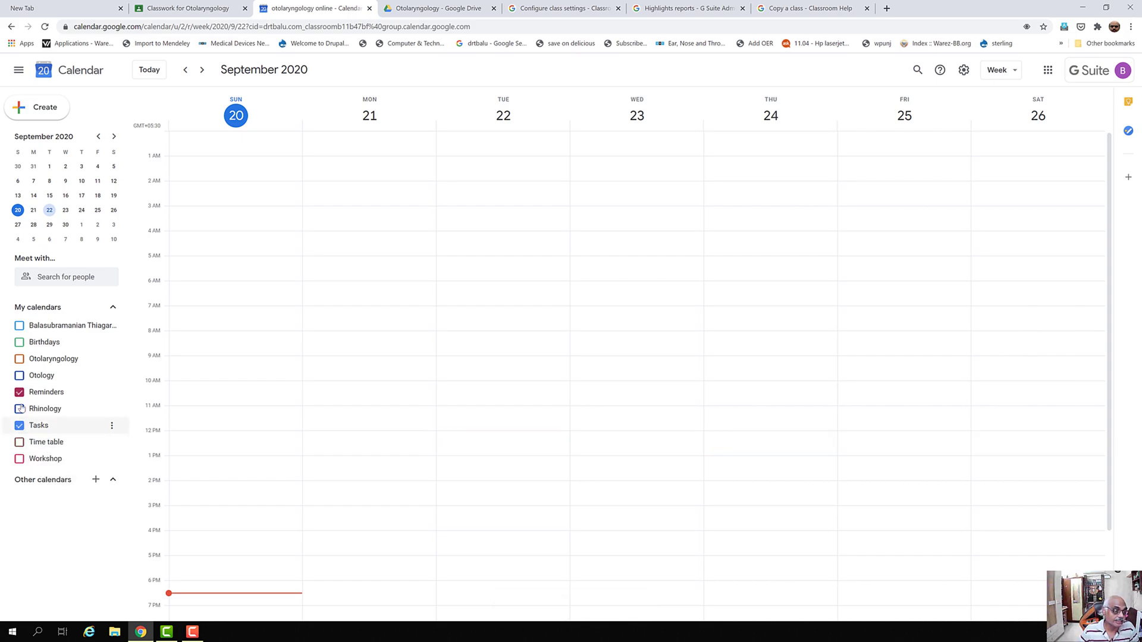
click(19, 360)
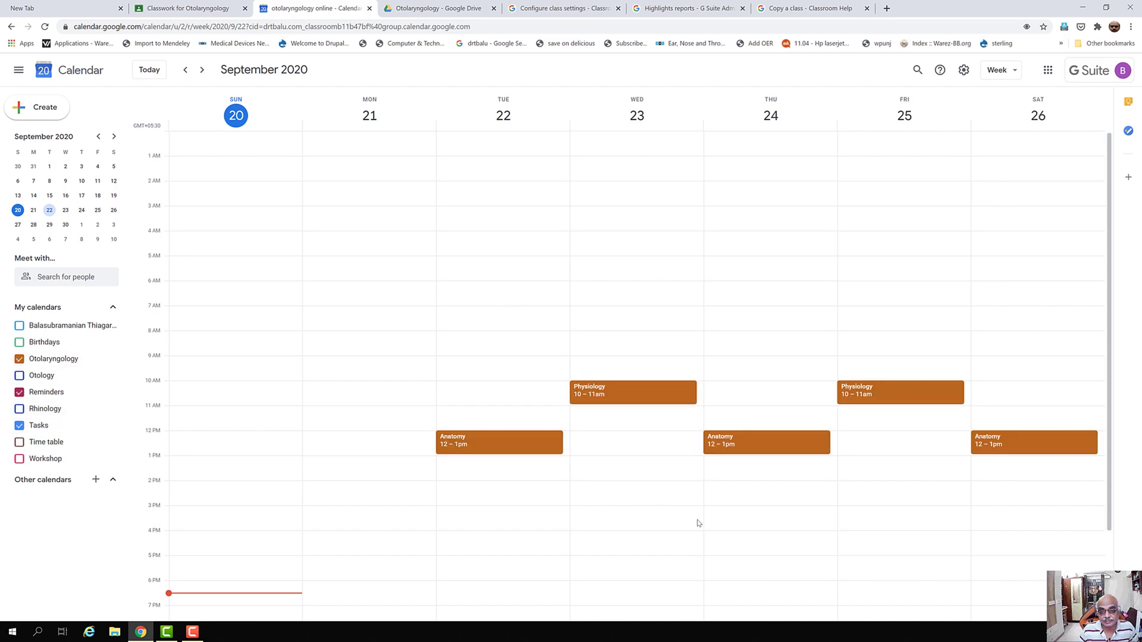
Step: Copy the recurring Physiology event on September 23 to the Time table calendar, save the copy, and hide the Otolaryngology calendar
double_click(629, 403)
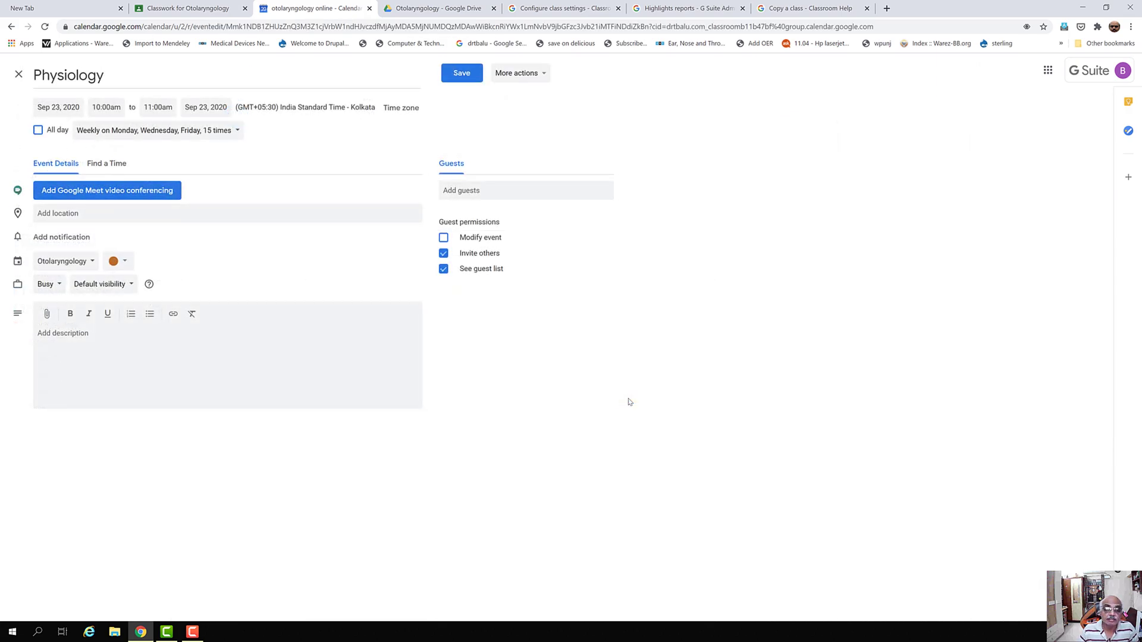
click(543, 77)
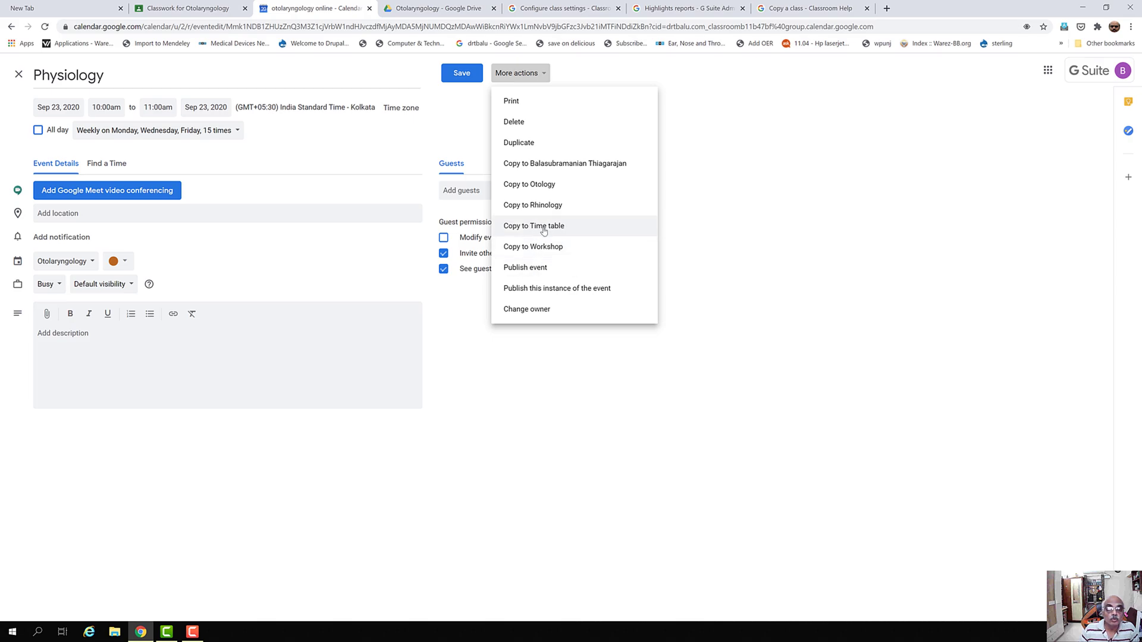
click(544, 231)
click(461, 74)
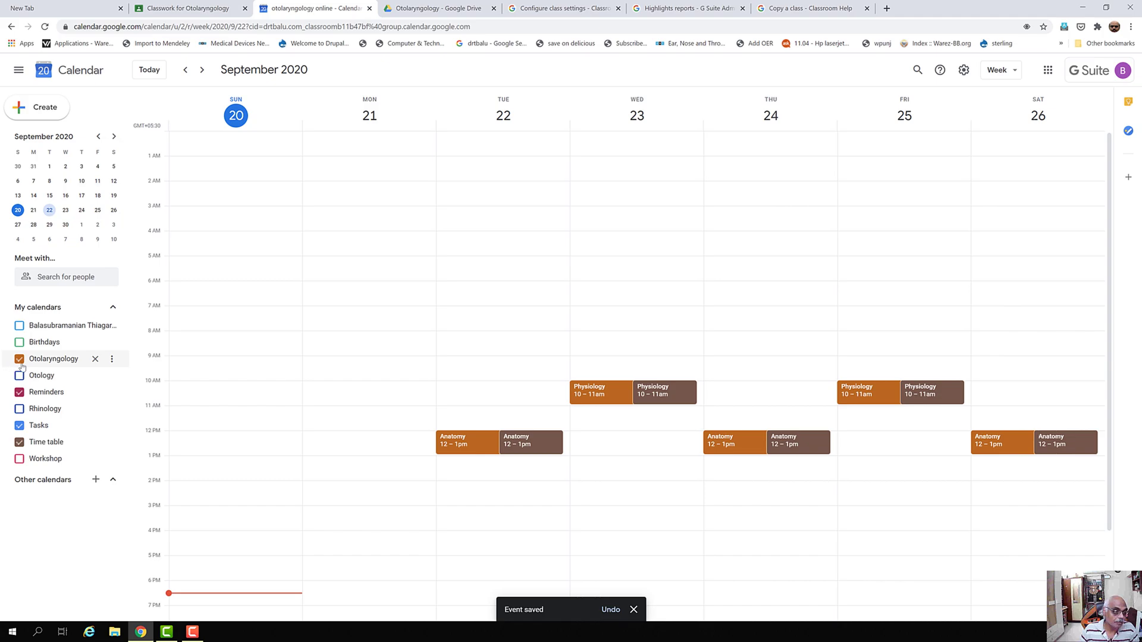
click(20, 359)
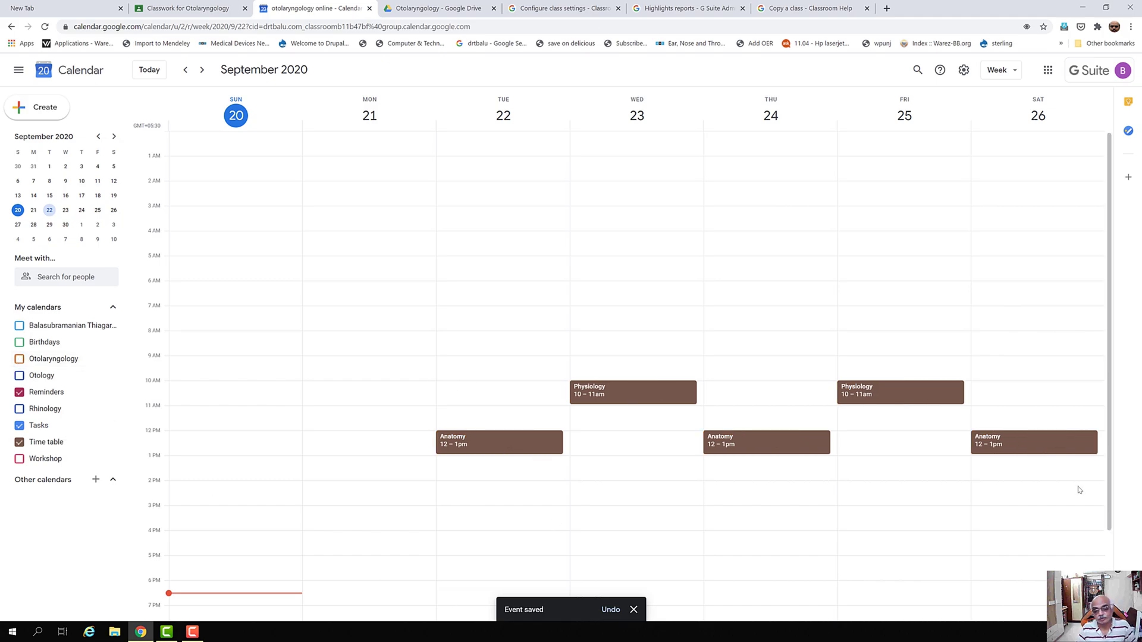